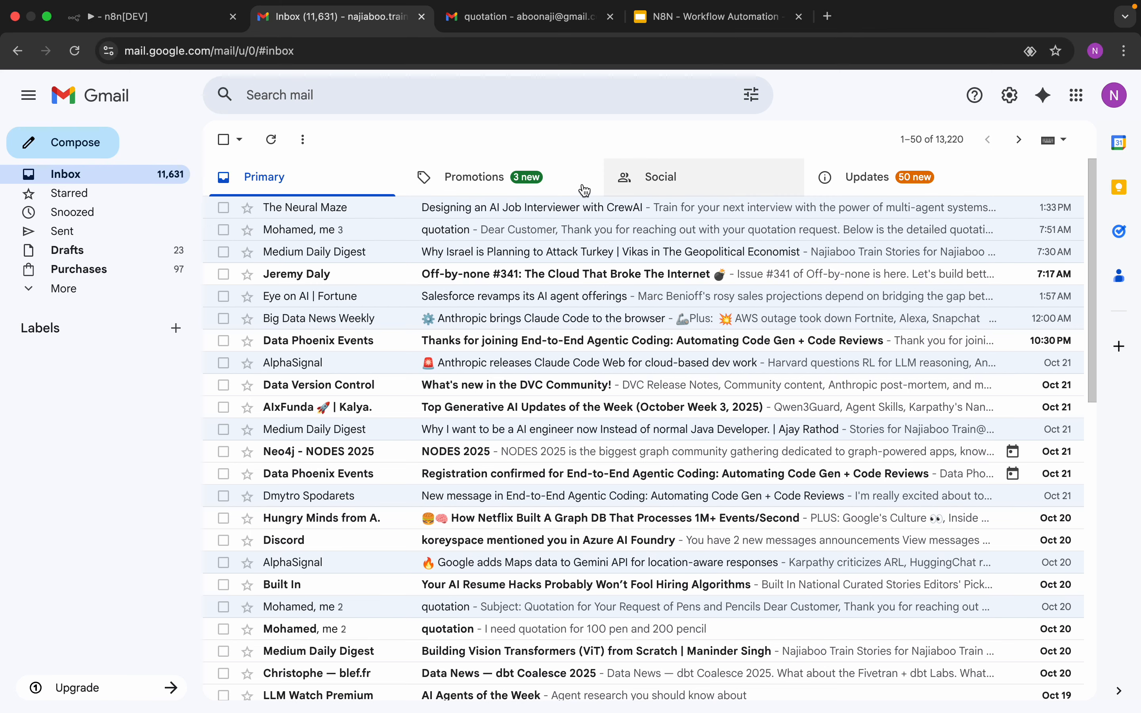
Step: Fetch a test event in the Gmail Trigger and review the returned quotation email data
{"action": "left_click", "coordinate": [182, 23]}
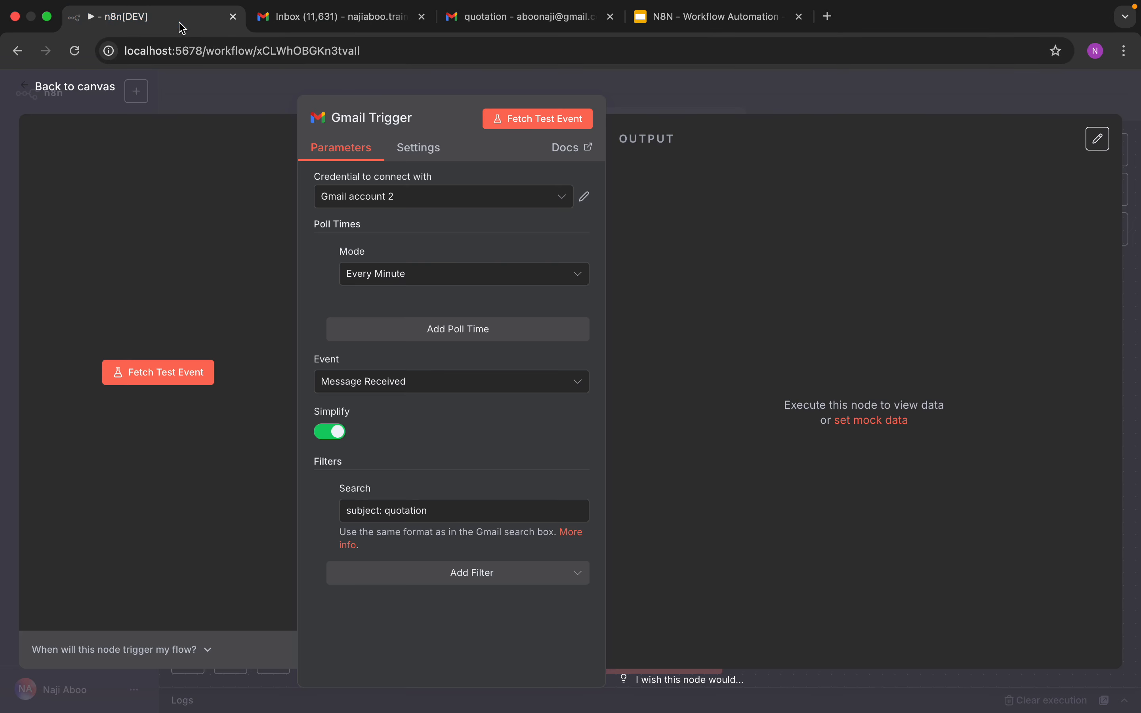
{"action": "left_click", "coordinate": [516, 119]}
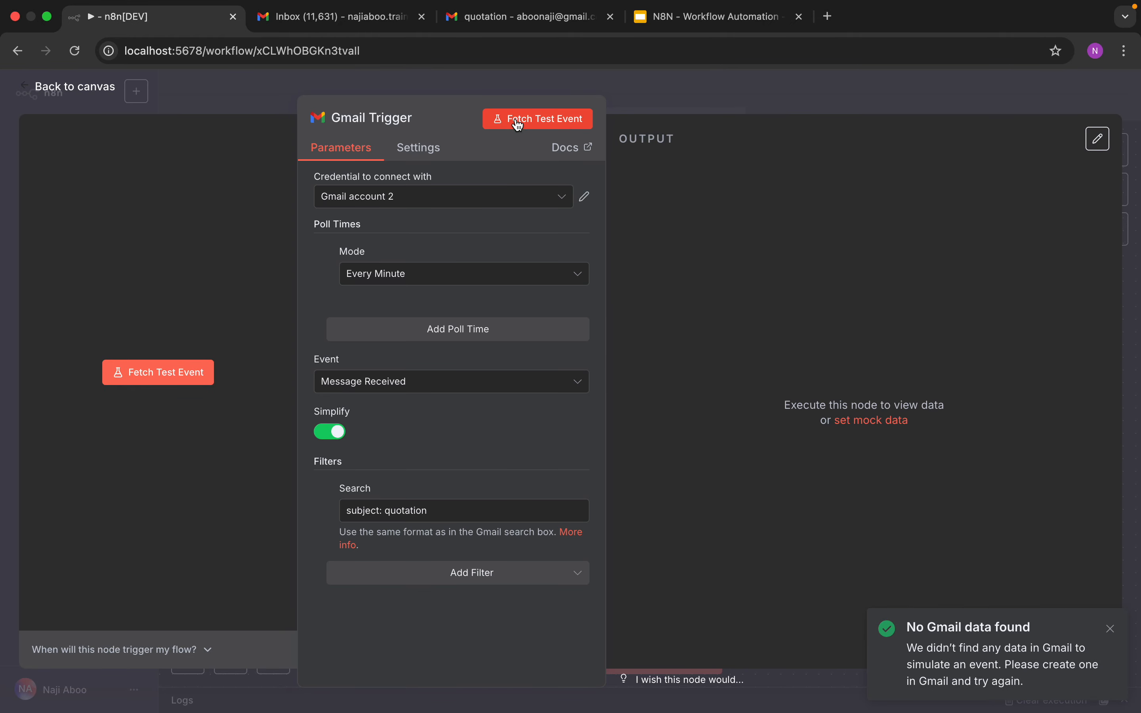
{"action": "left_click", "coordinate": [518, 123]}
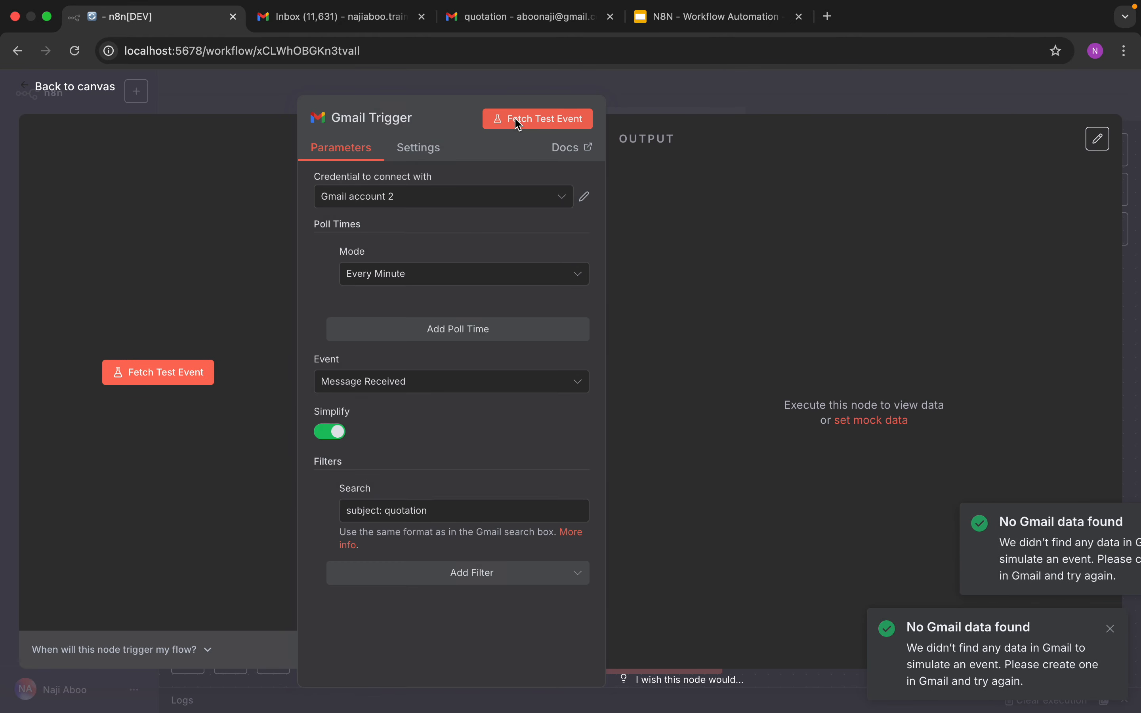
{"action": "left_click", "coordinate": [517, 123]}
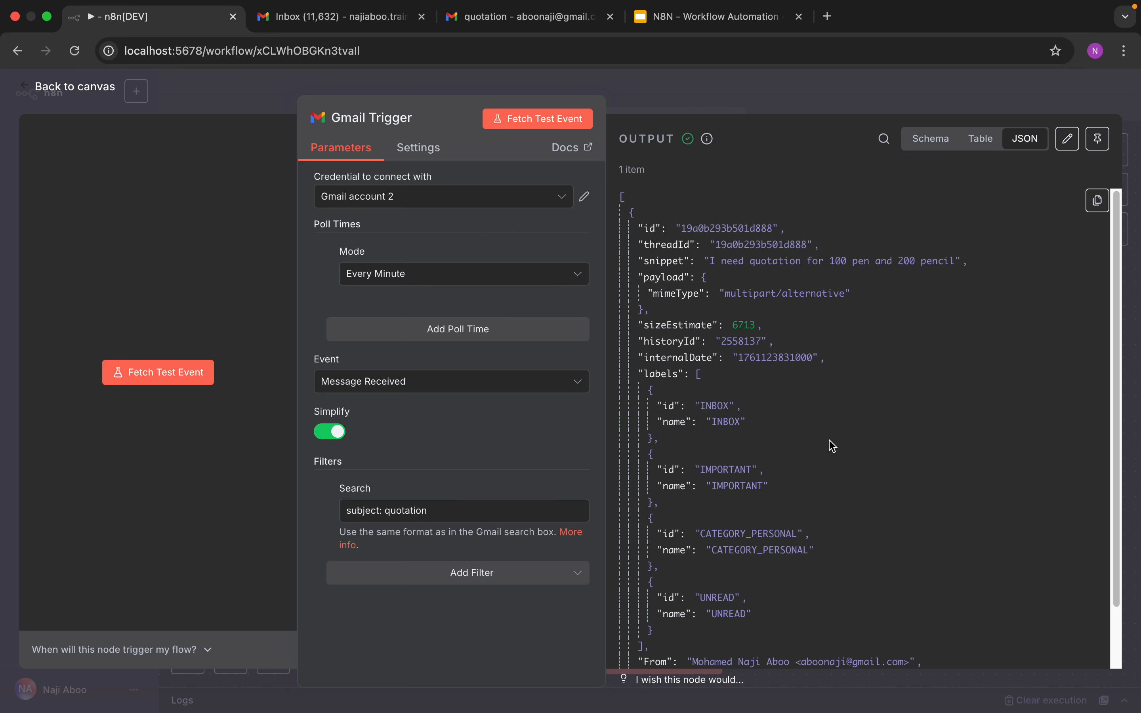
{"action": "scroll", "coordinate": [828, 439], "scroll_direction": "down", "scroll_amount": 4}
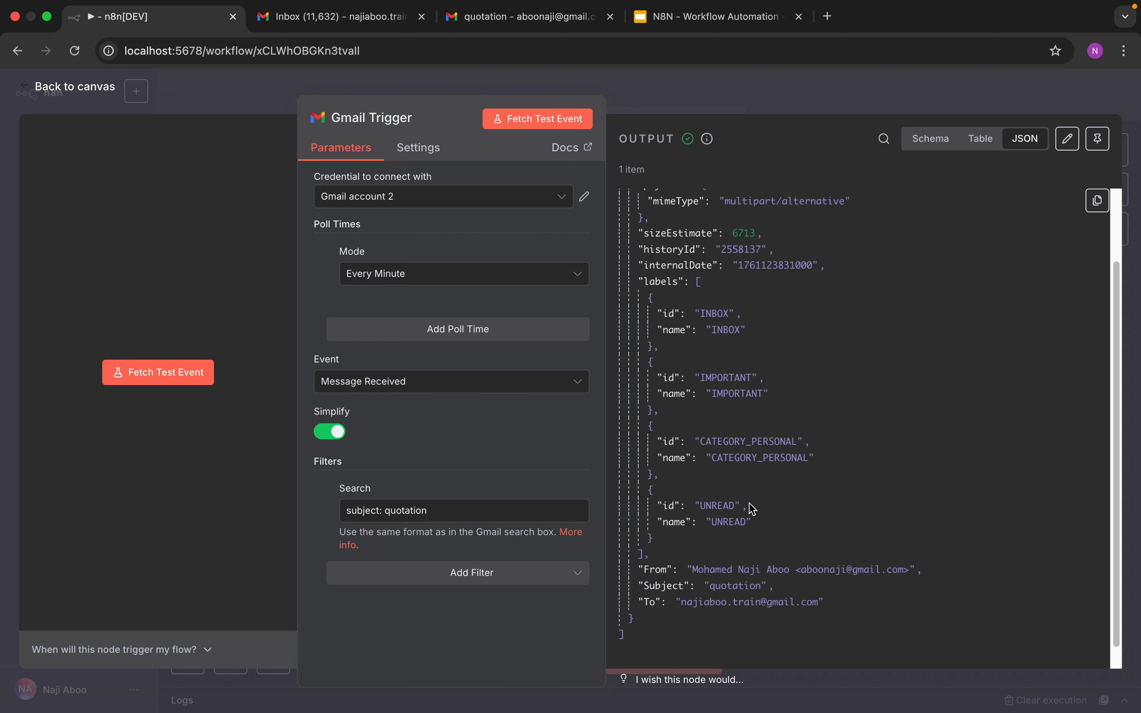
{"action": "scroll", "coordinate": [709, 514], "scroll_direction": "up", "scroll_amount": 4}
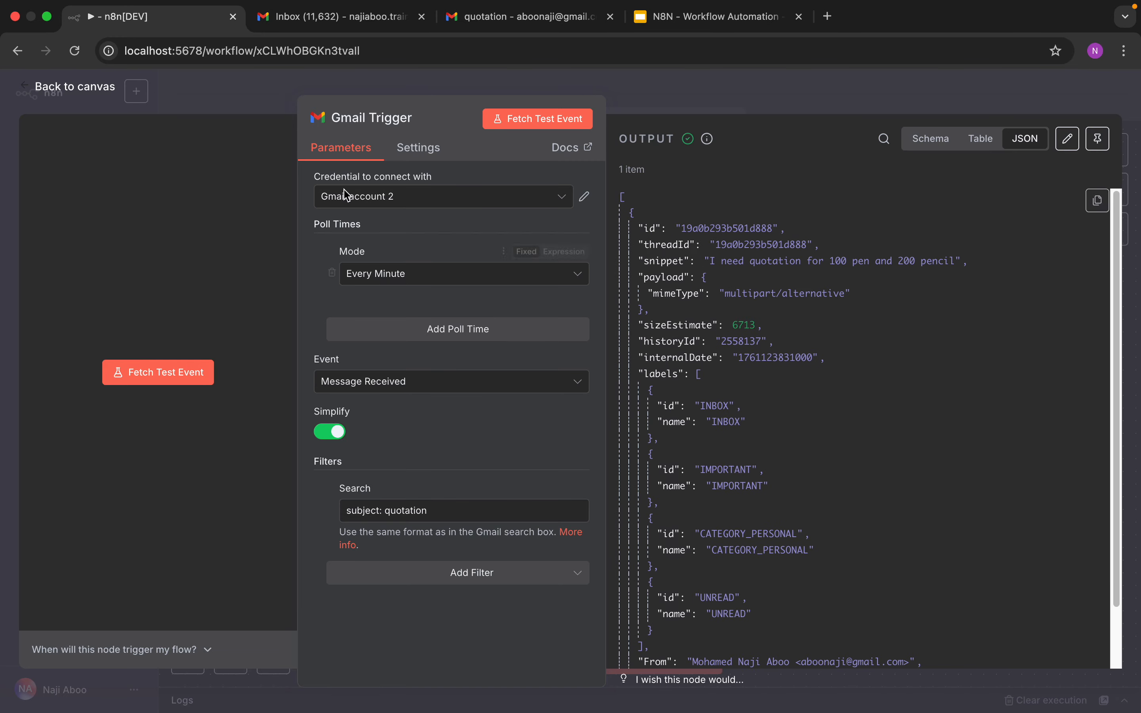
Step: Add an AI Agent node connected after the Gmail Trigger
{"action": "left_click", "coordinate": [77, 92]}
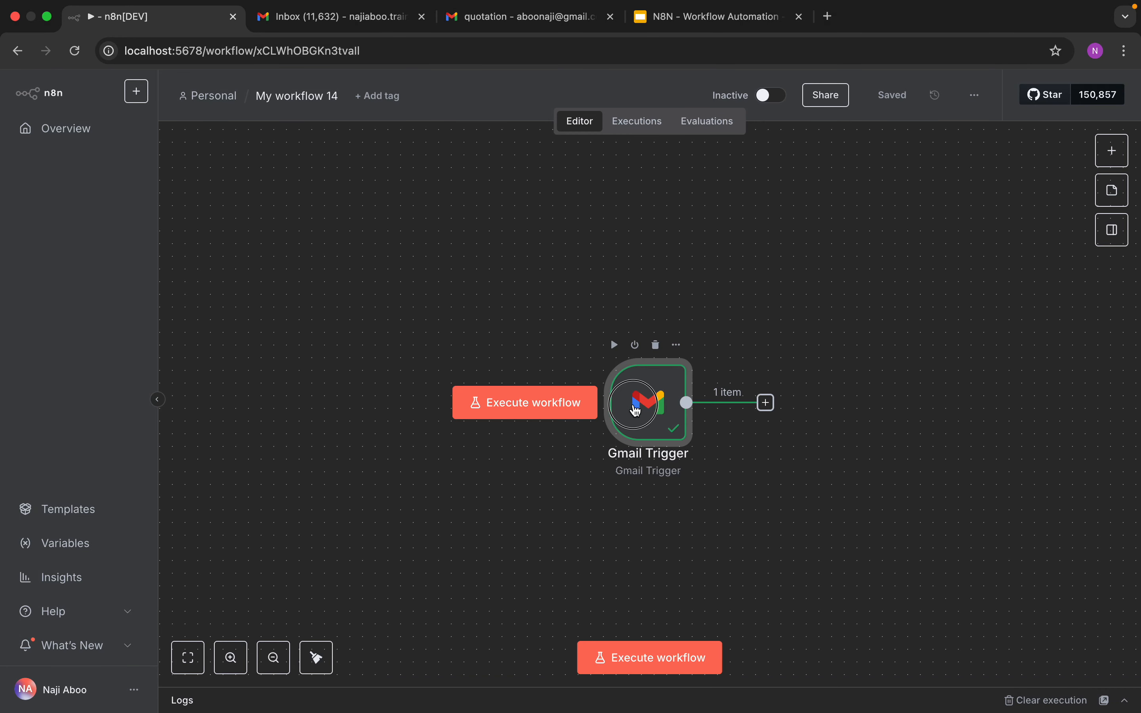
{"action": "left_click_drag", "start_coordinate": [637, 391], "coordinate": [319, 277]}
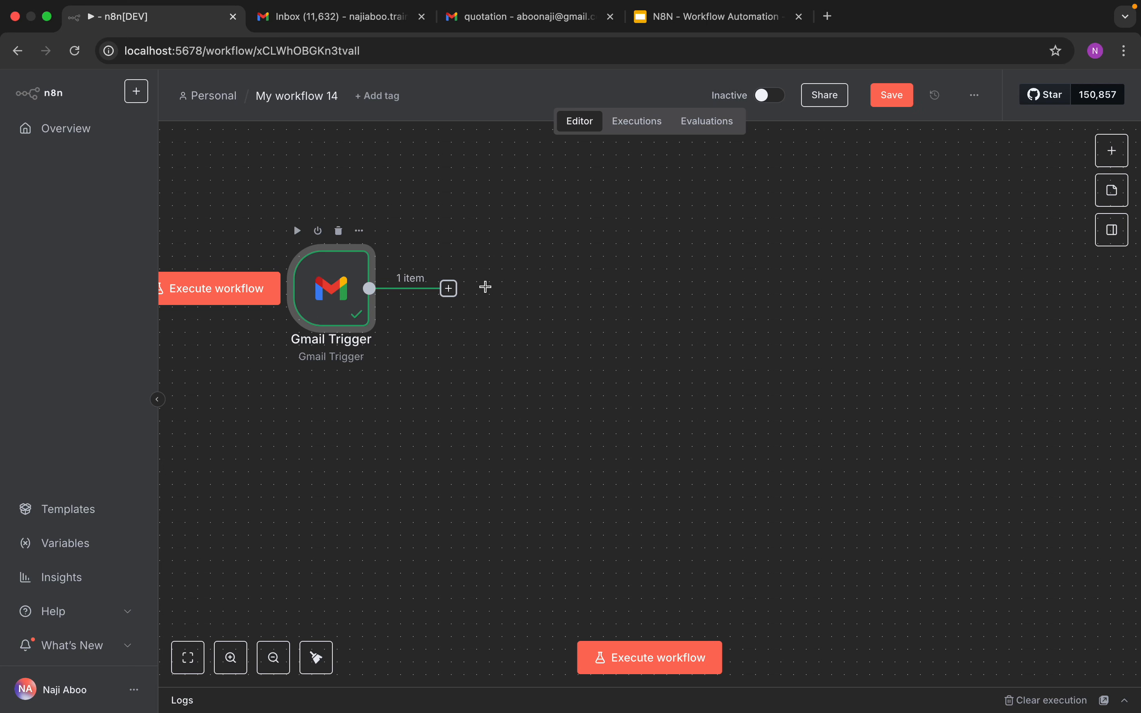
{"action": "left_click", "coordinate": [1111, 151]}
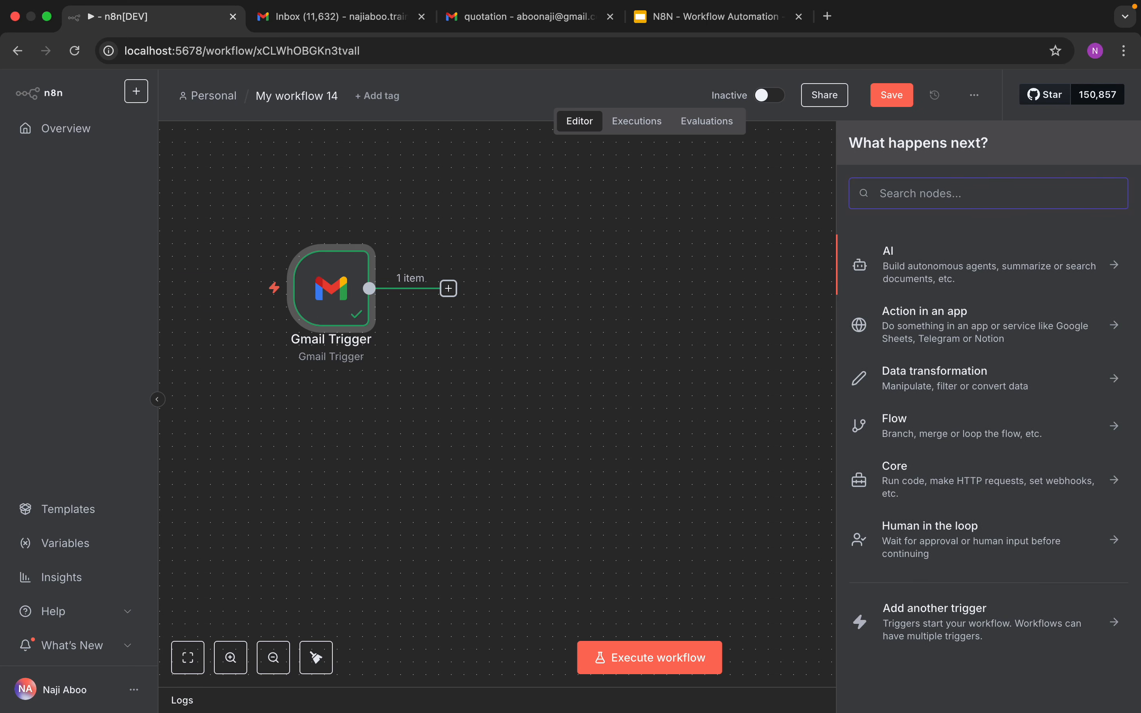
{"action": "type", "text": "ai ag"}
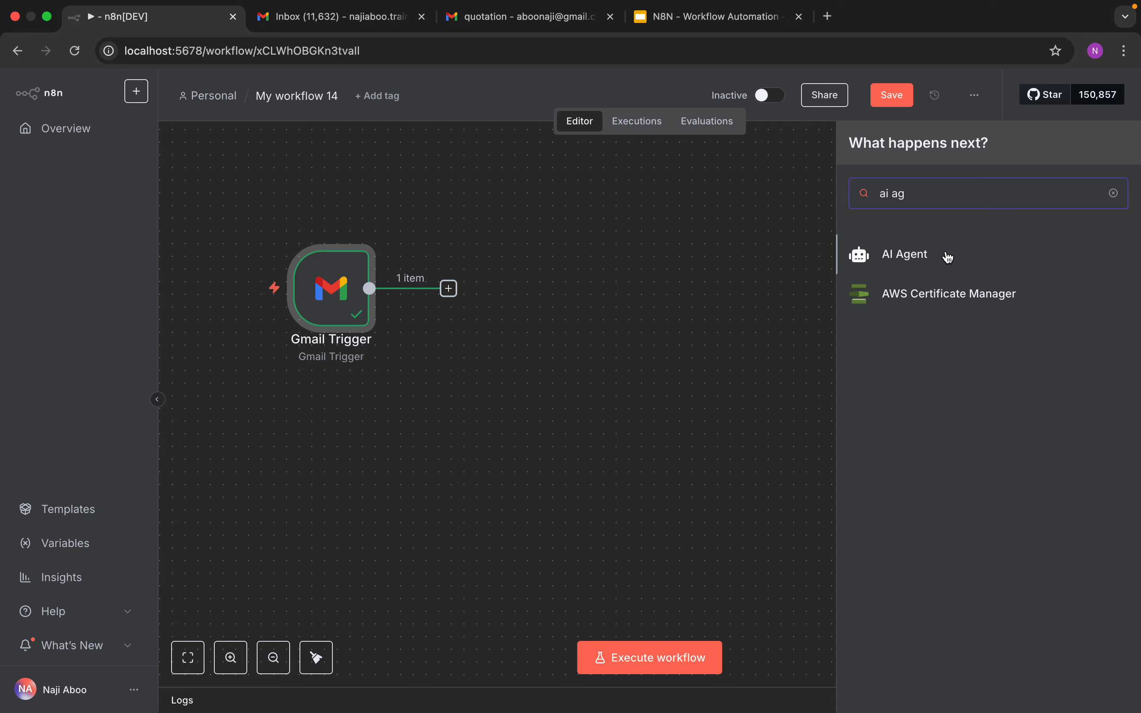
{"action": "left_click", "coordinate": [926, 260]}
Step: Set the agent's prompt source to Define below and paste a prompt to extract quotation items and quantities as name and quantity
{"action": "left_click", "coordinate": [549, 262]}
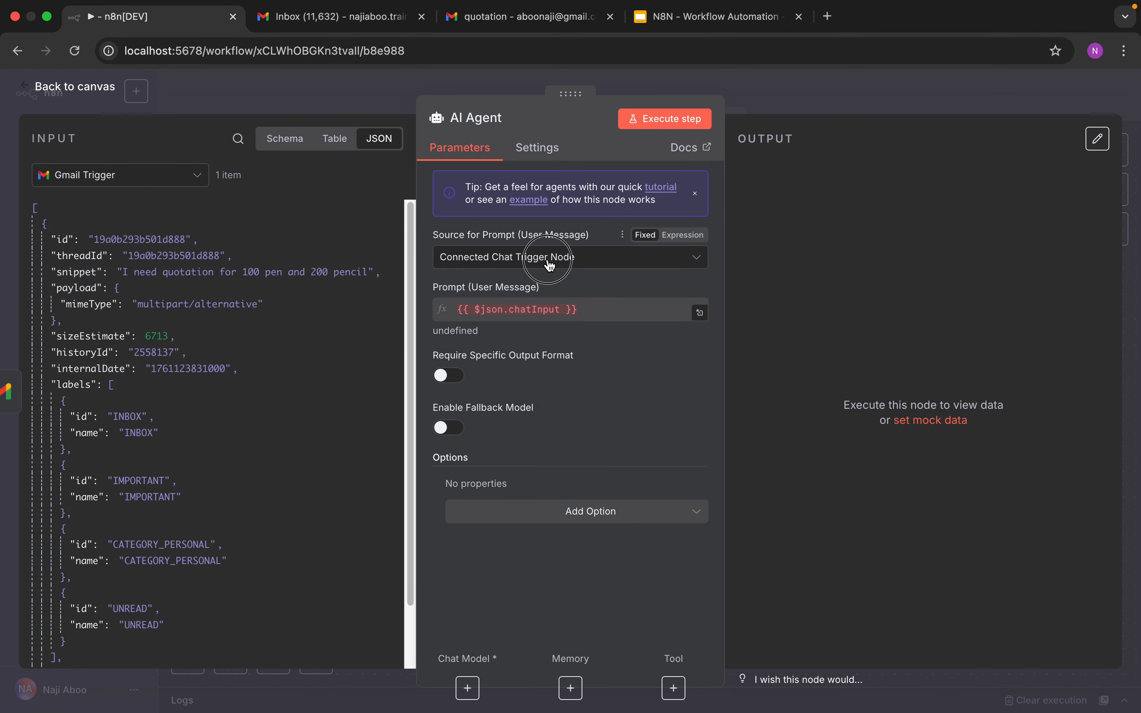
{"action": "left_click", "coordinate": [518, 363]}
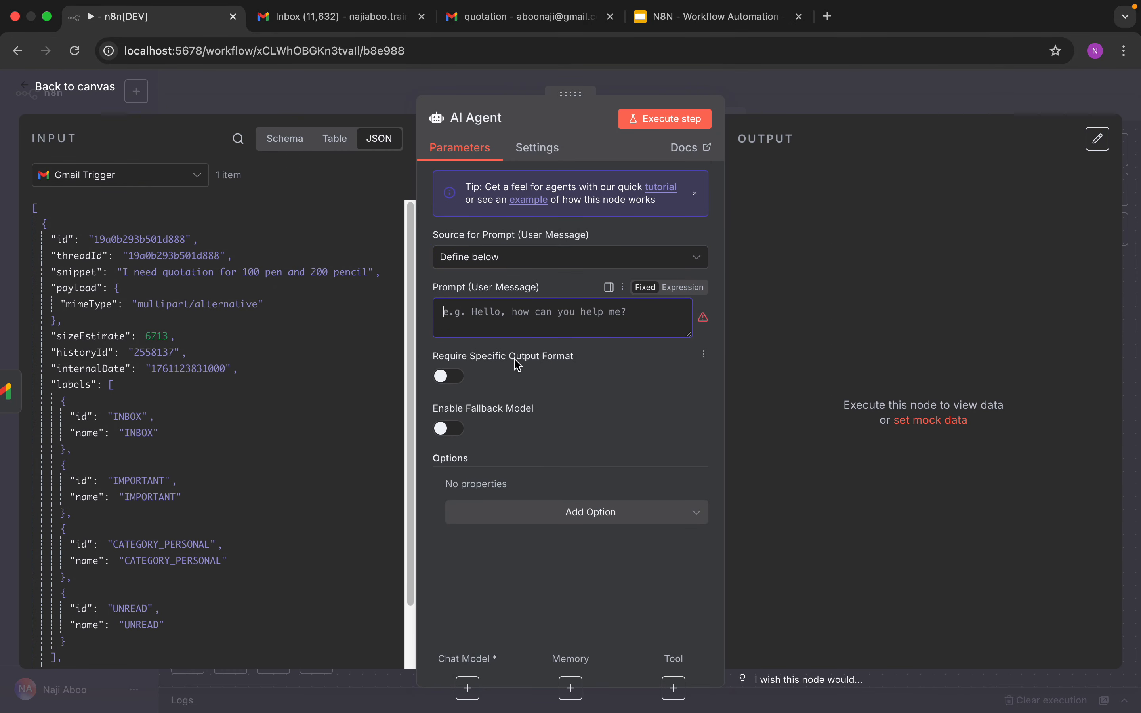
{"action": "left_click", "coordinate": [494, 326]}
{"action": "key", "text": "super+Tab"}
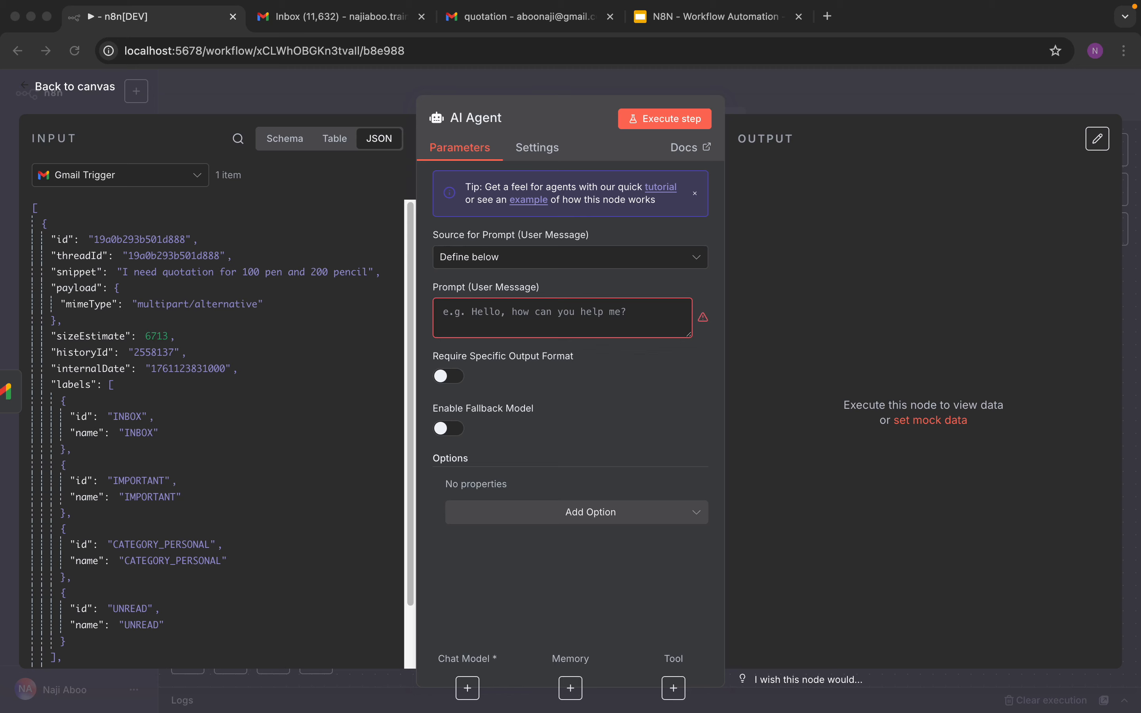
{"action": "left_click", "coordinate": [535, 319]}
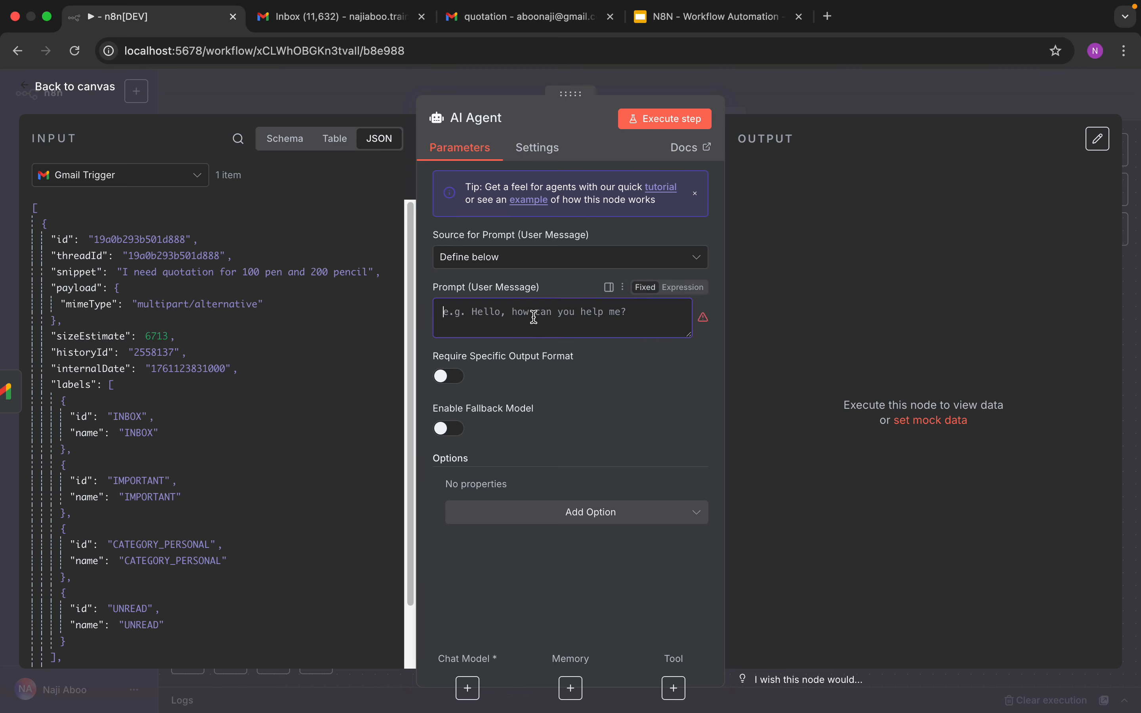
{"action": "right_click", "coordinate": [536, 317]}
{"action": "left_click", "coordinate": [561, 443]}
{"action": "scroll", "coordinate": [702, 373], "scroll_direction": "down", "scroll_amount": 2}
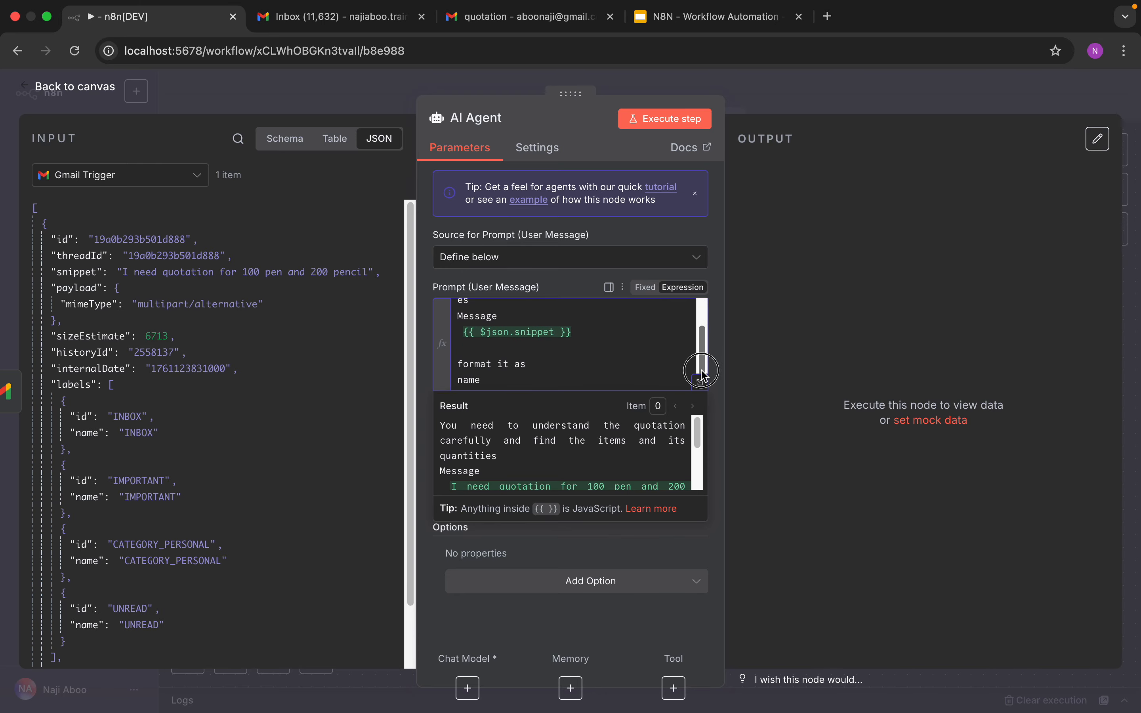
Step: In the expanded expression editor, delete the {{ $json.snippet }} reference from the prompt
{"action": "left_click", "coordinate": [702, 383]}
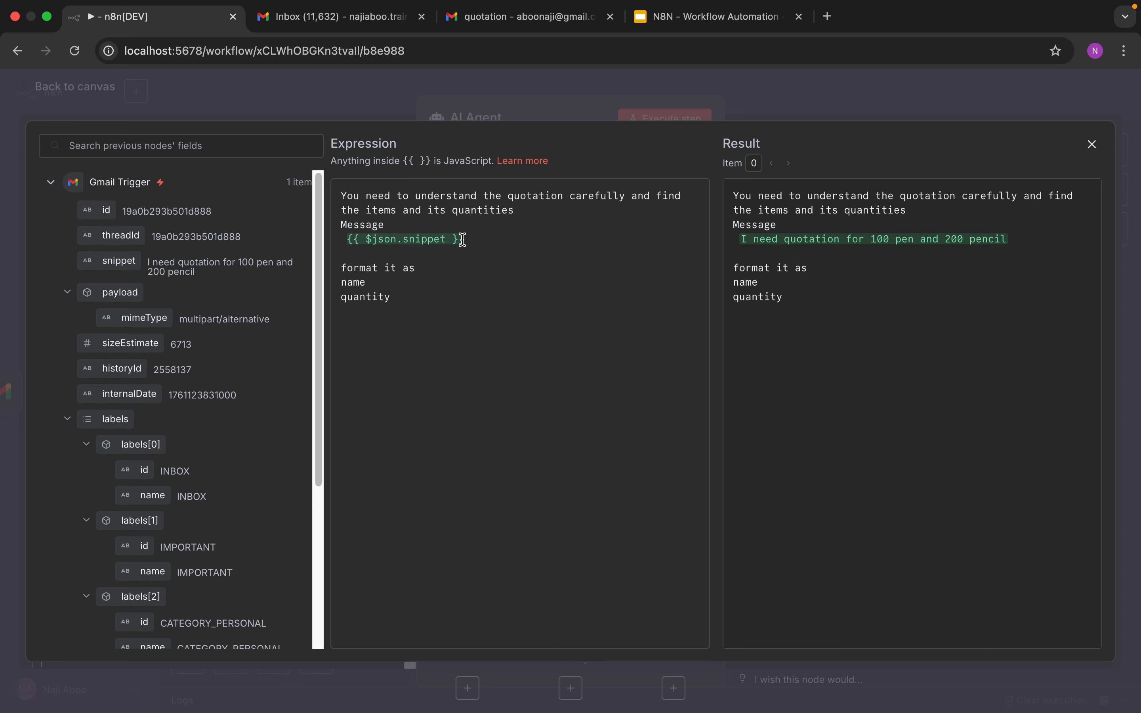
{"action": "left_click_drag", "start_coordinate": [399, 298], "coordinate": [349, 283]}
{"action": "left_click", "coordinate": [392, 292]}
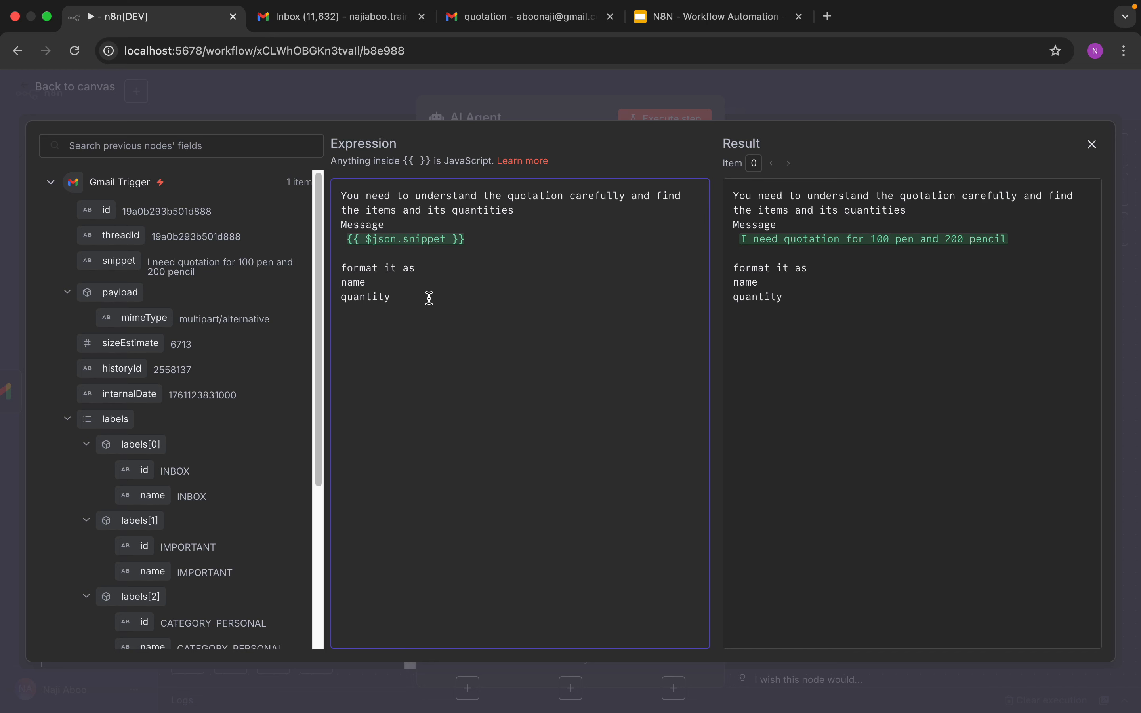
{"action": "left_click_drag", "start_coordinate": [406, 299], "coordinate": [337, 286]}
{"action": "left_click", "coordinate": [451, 297]}
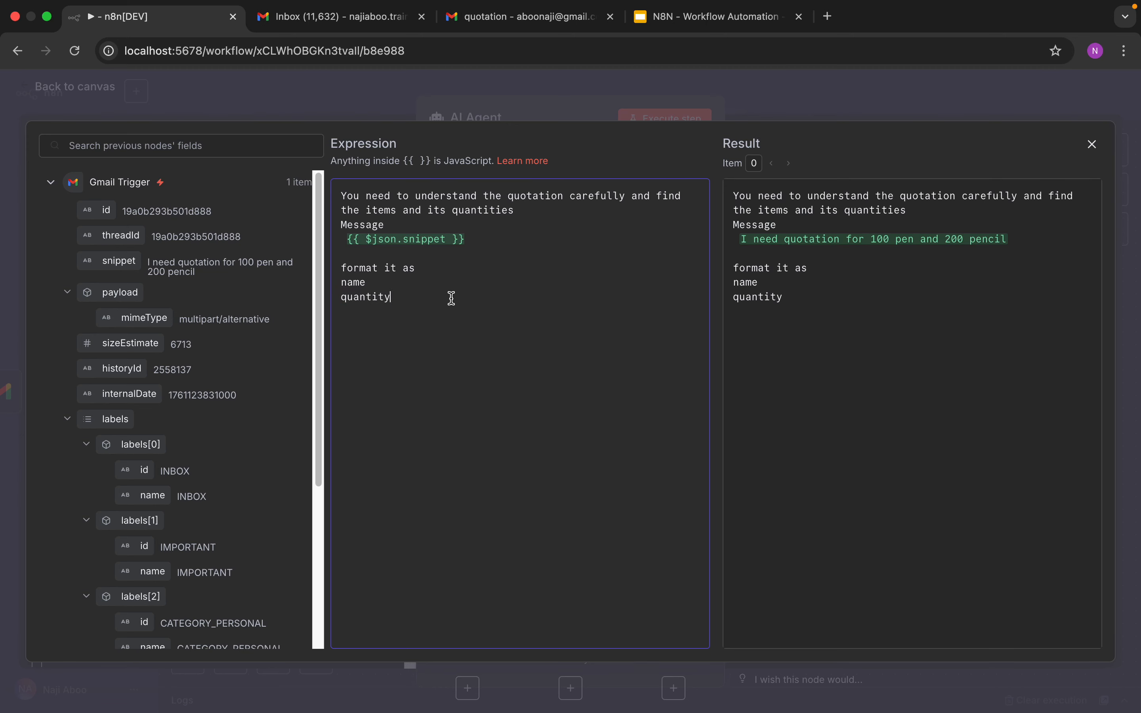
{"action": "left_click", "coordinate": [799, 243]}
{"action": "triple_click", "coordinate": [798, 243]}
{"action": "left_click", "coordinate": [761, 255]}
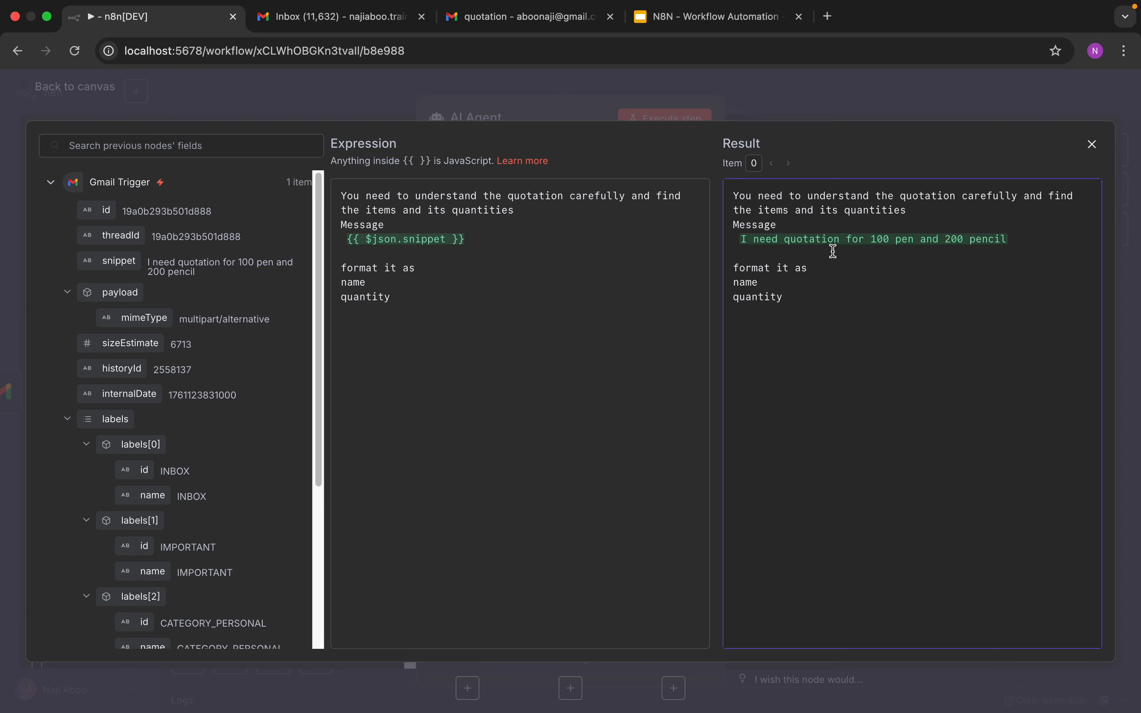
{"action": "left_click", "coordinate": [458, 242]}
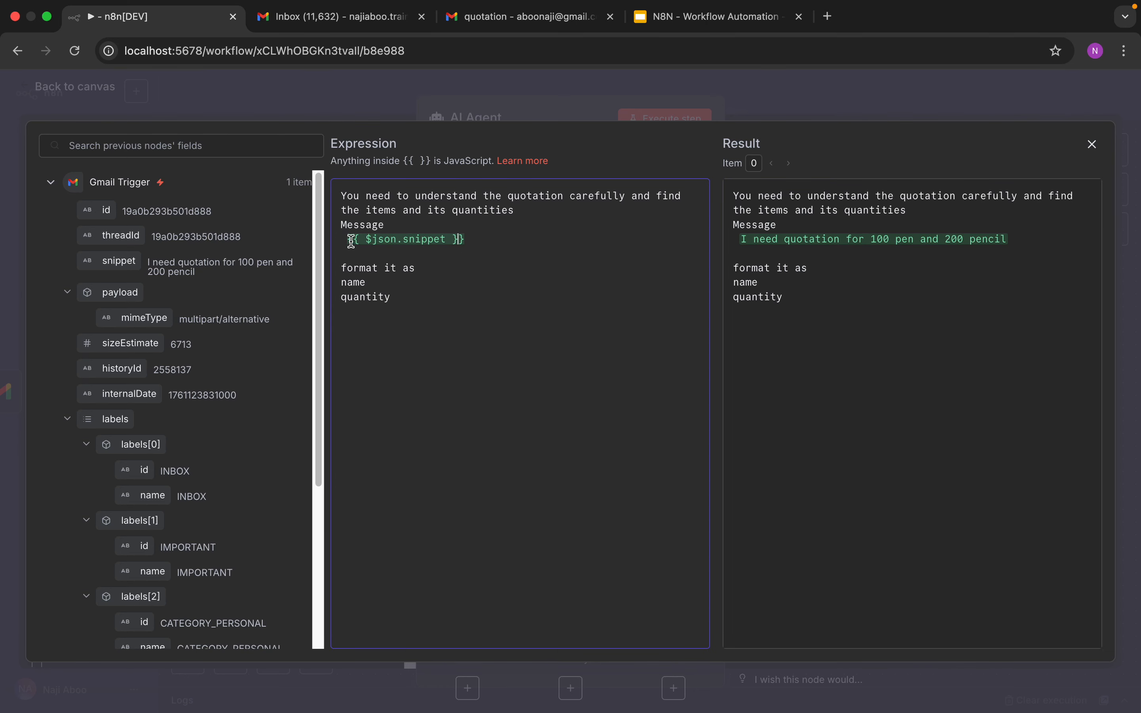
{"action": "left_click_drag", "start_coordinate": [471, 240], "coordinate": [347, 240]}
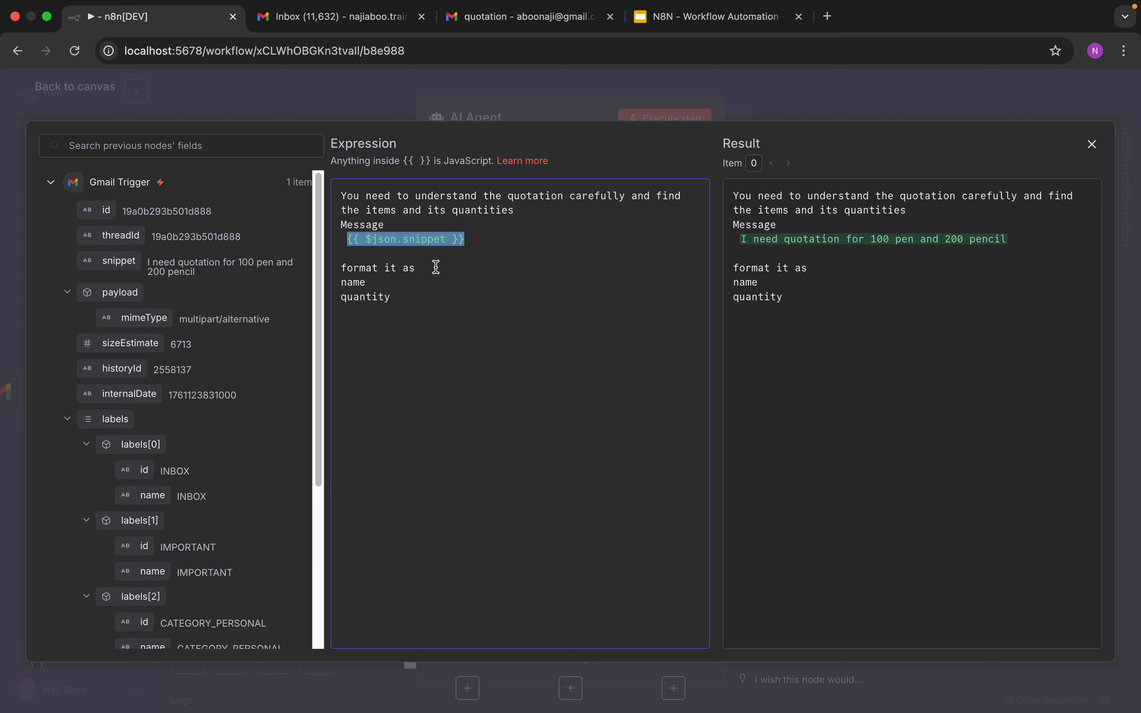
{"action": "key", "text": "BackSpace"}
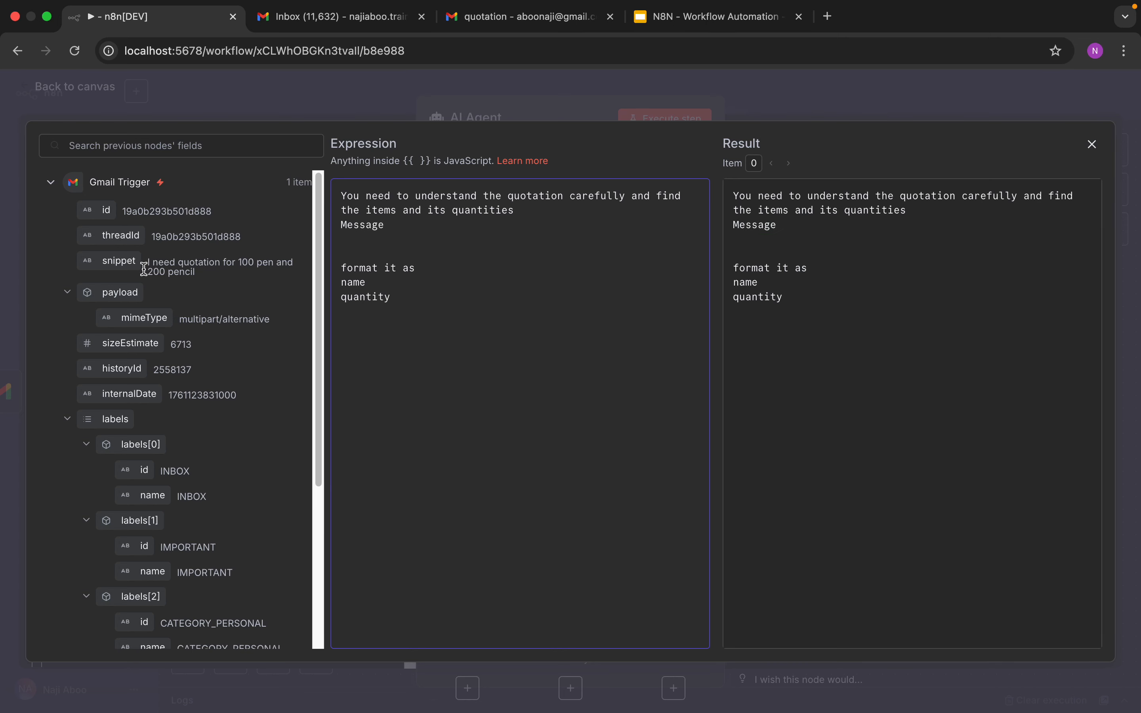
Step: Drag the Gmail Trigger's snippet field into the prompt below Message and close the editor
{"action": "left_click_drag", "start_coordinate": [110, 260], "coordinate": [387, 254]}
{"action": "left_click", "coordinate": [476, 257]}
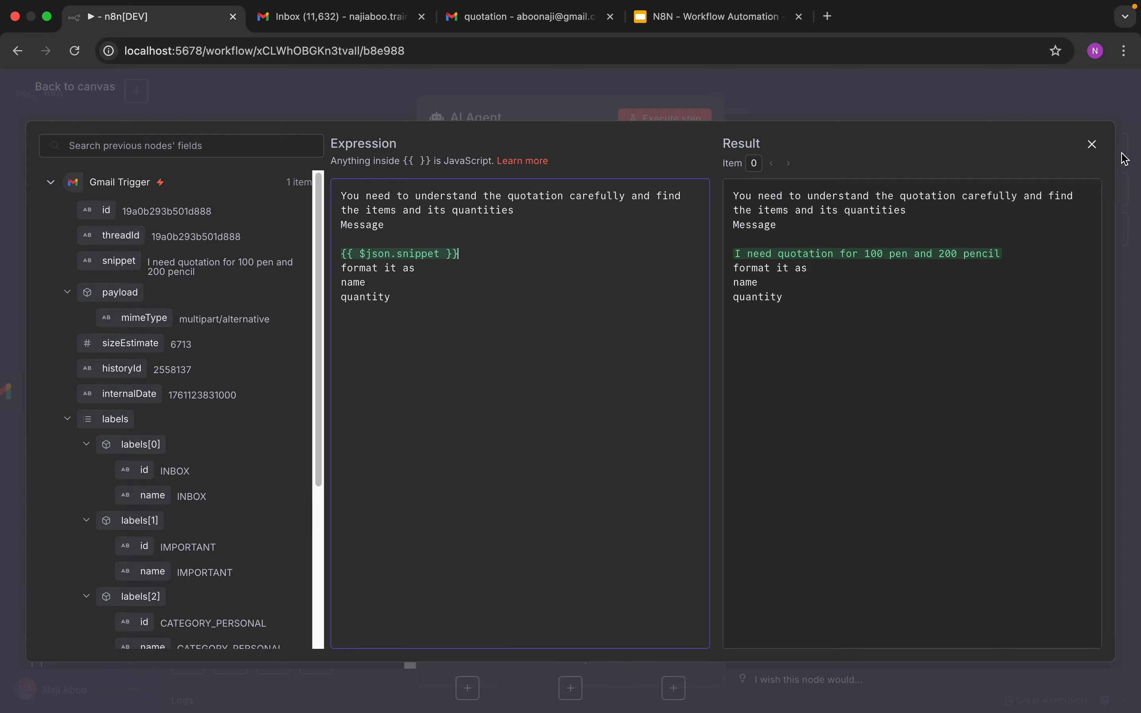
{"action": "left_click", "coordinate": [1092, 145]}
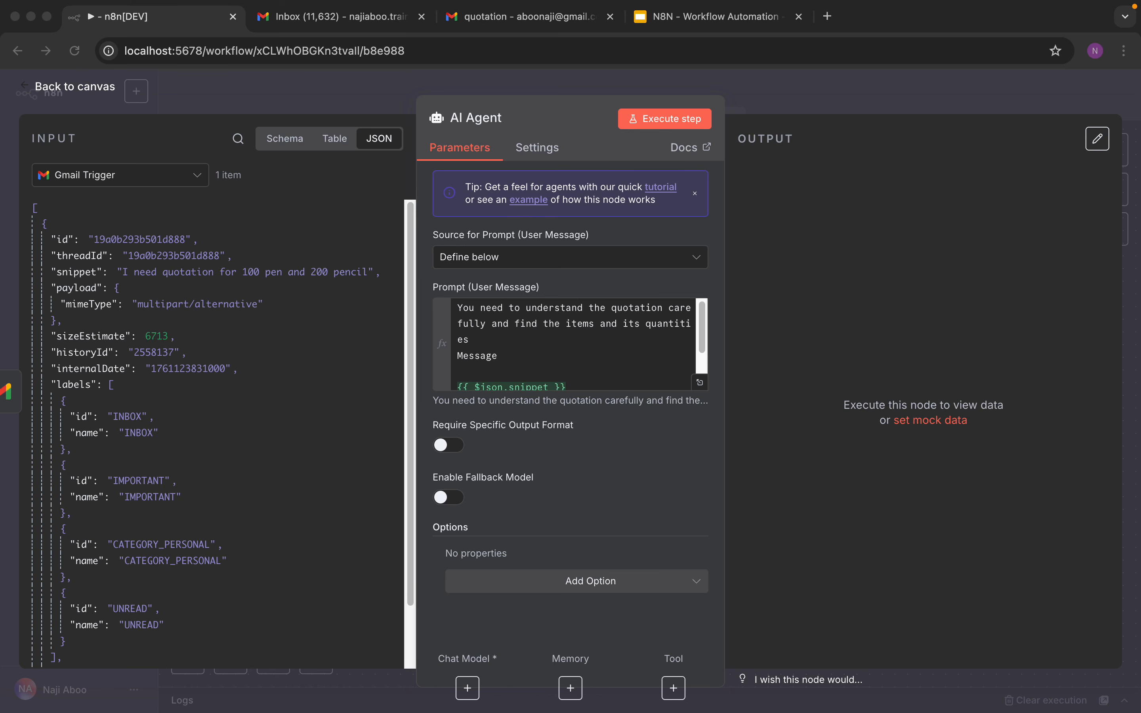
Step: Enable Require Specific Output Format on the AI Agent and return to the canvas
{"action": "left_click", "coordinate": [446, 445]}
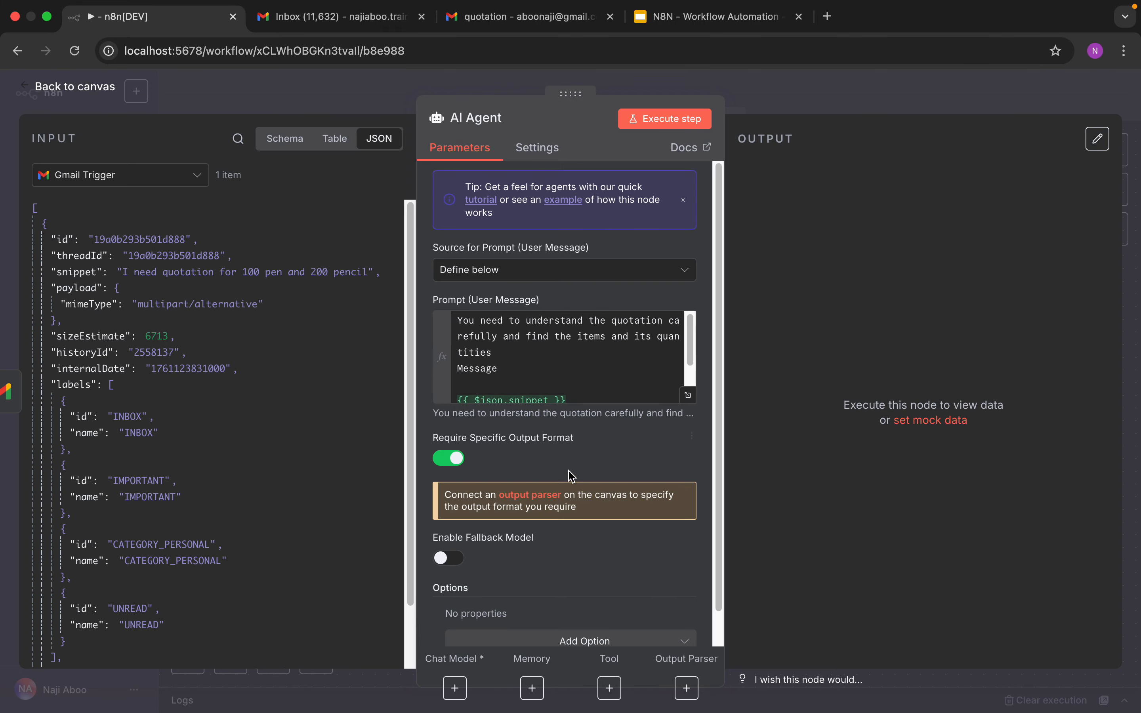
{"action": "scroll", "coordinate": [602, 508], "scroll_direction": "down", "scroll_amount": 2}
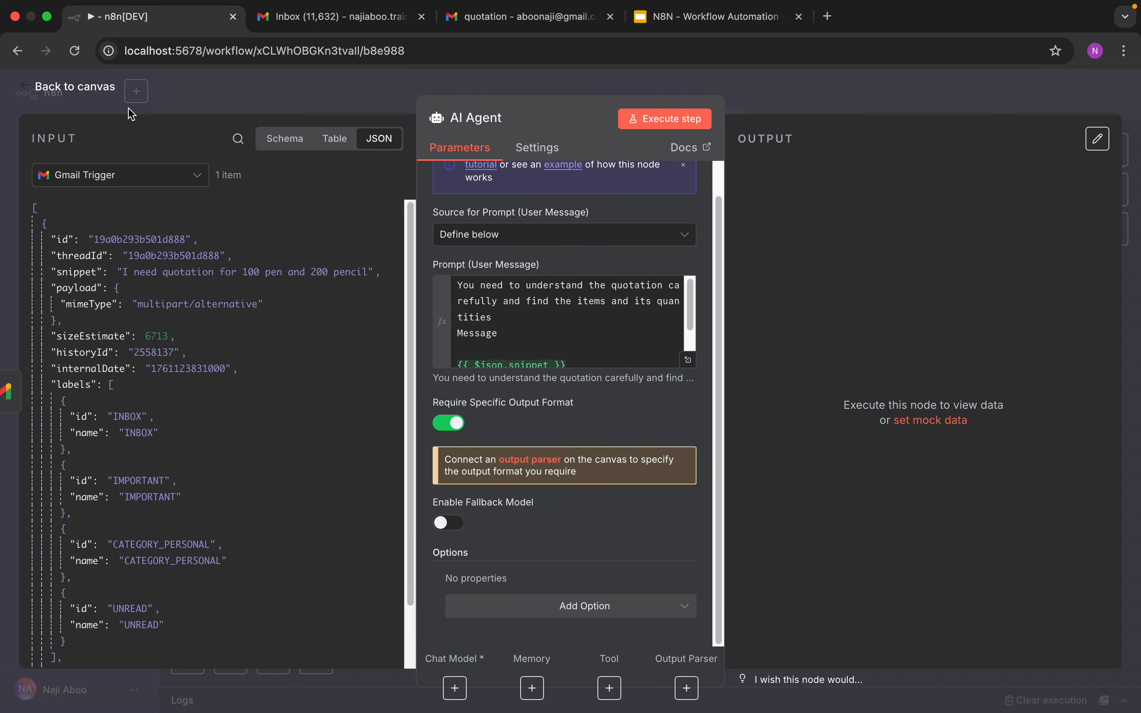
{"action": "left_click", "coordinate": [106, 89]}
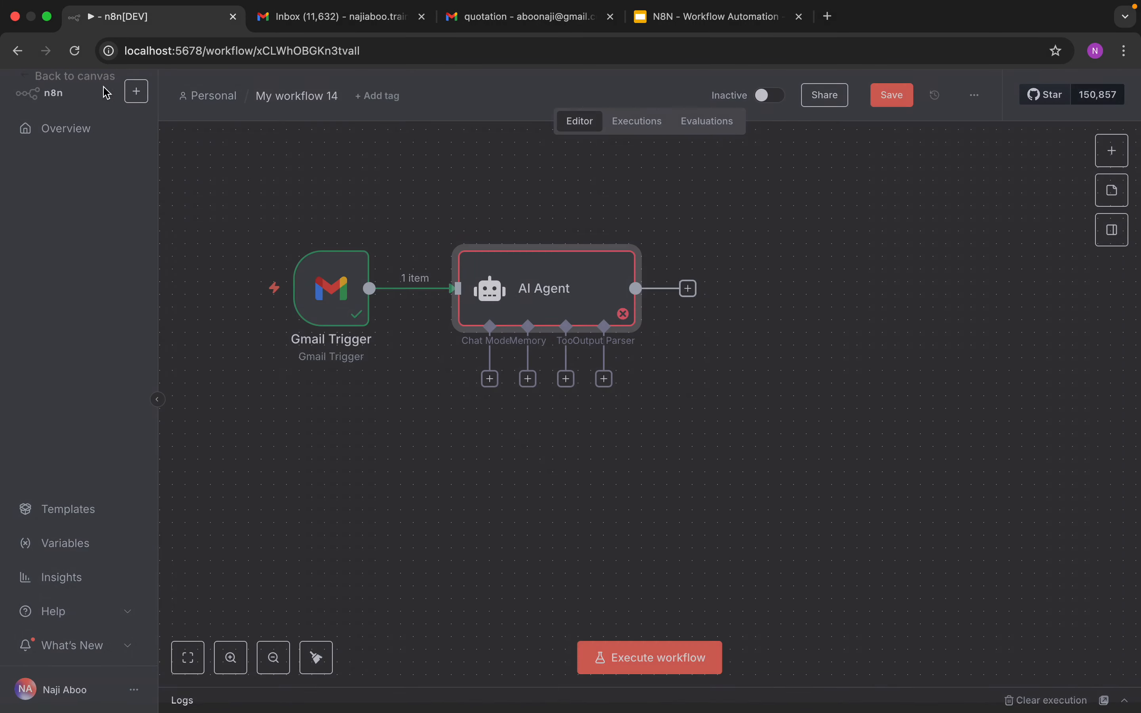
Step: Attach an OpenAI Chat Model with gpt-4.1-mini as the agent's chat model
{"action": "left_click", "coordinate": [490, 379]}
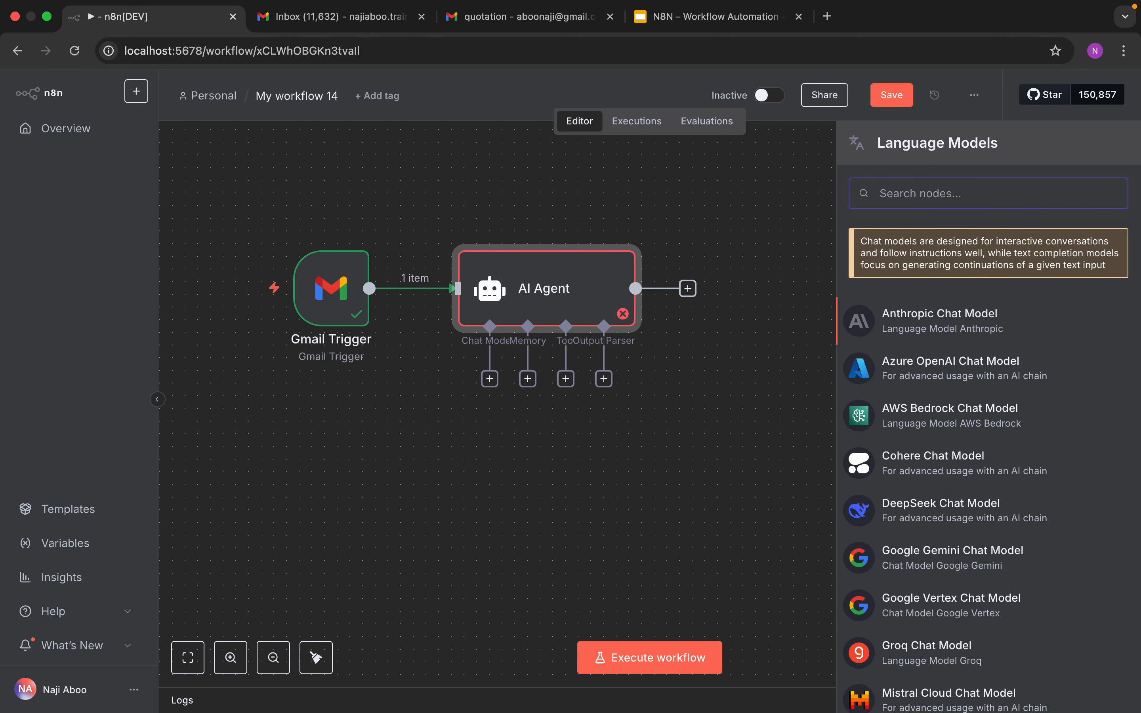
{"action": "key", "text": "super+Tab"}
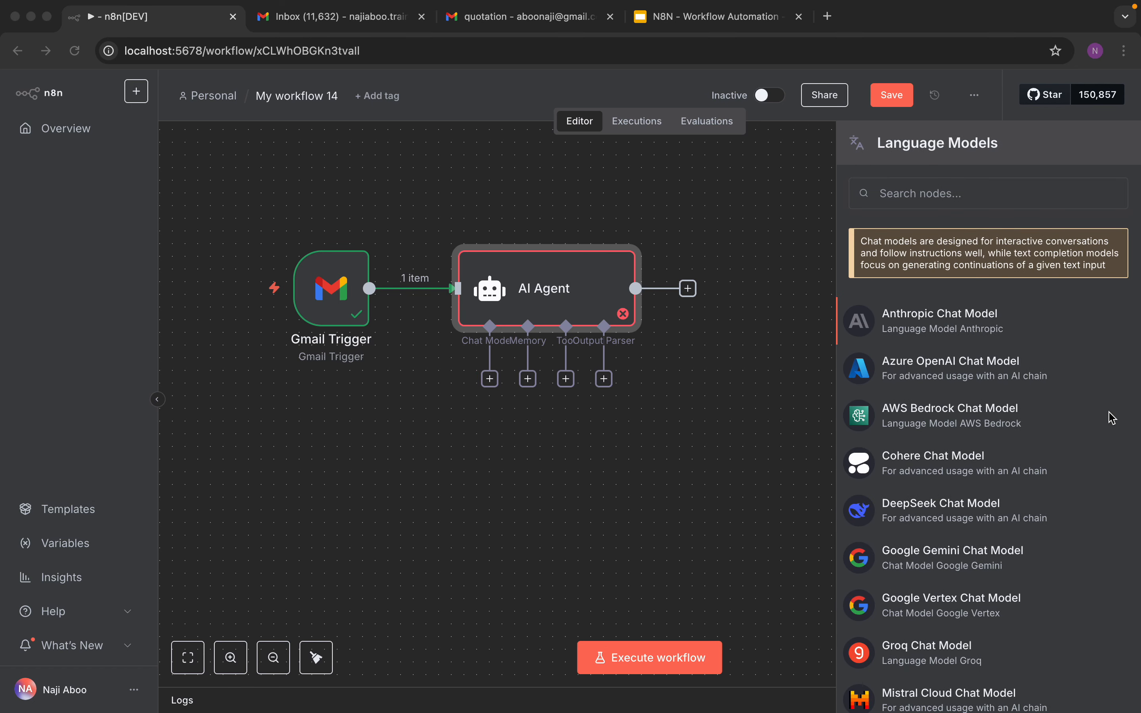
{"action": "left_click", "coordinate": [948, 194]}
{"action": "type", "text": "o"}
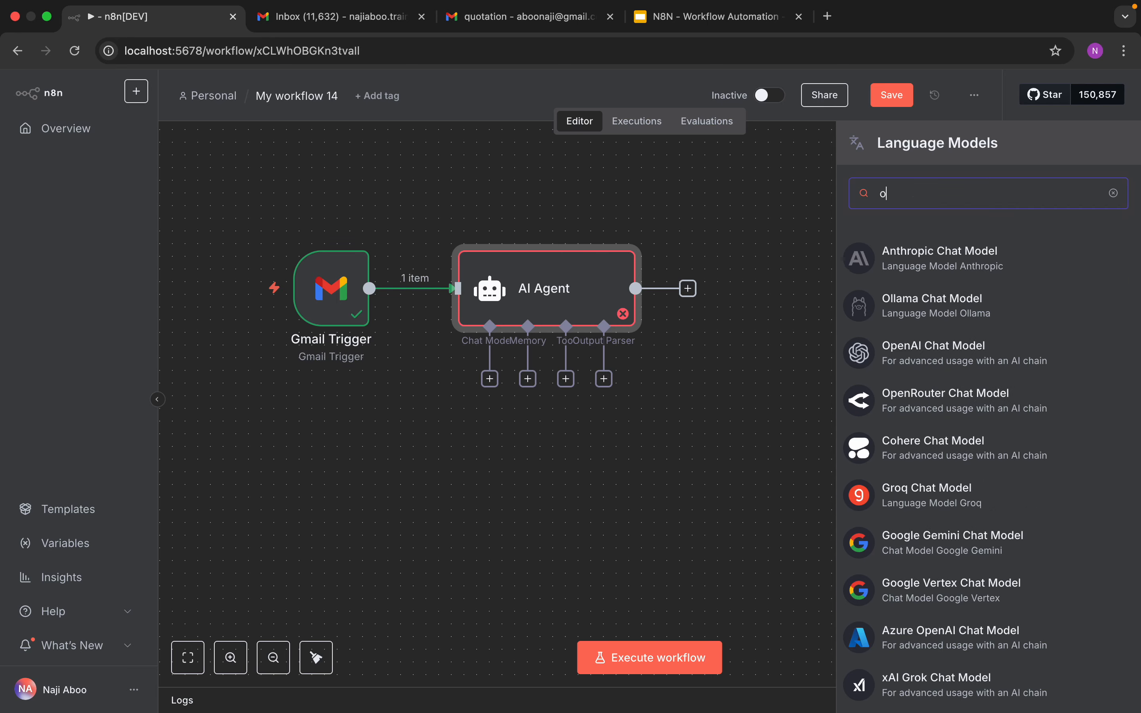
{"action": "type", "text": "pen"}
{"action": "left_click", "coordinate": [960, 265]}
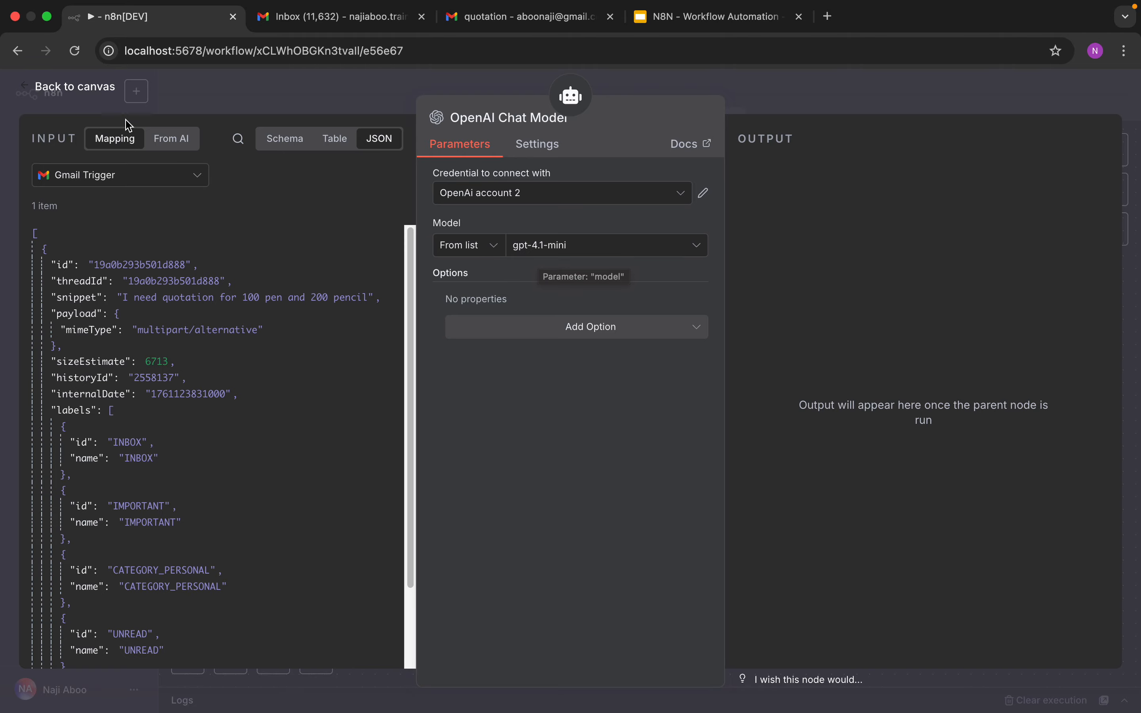
{"action": "left_click", "coordinate": [71, 87]}
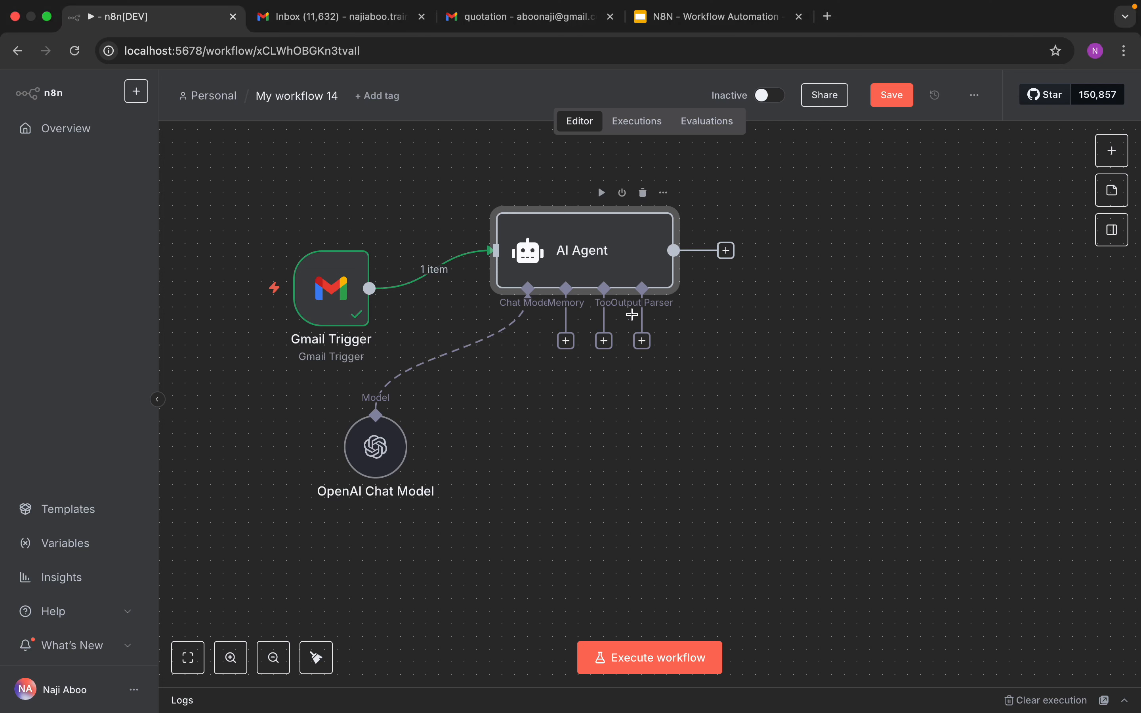
Step: Attach a Structured Output Parser and replace its JSON example with an array example
{"action": "left_click", "coordinate": [643, 342]}
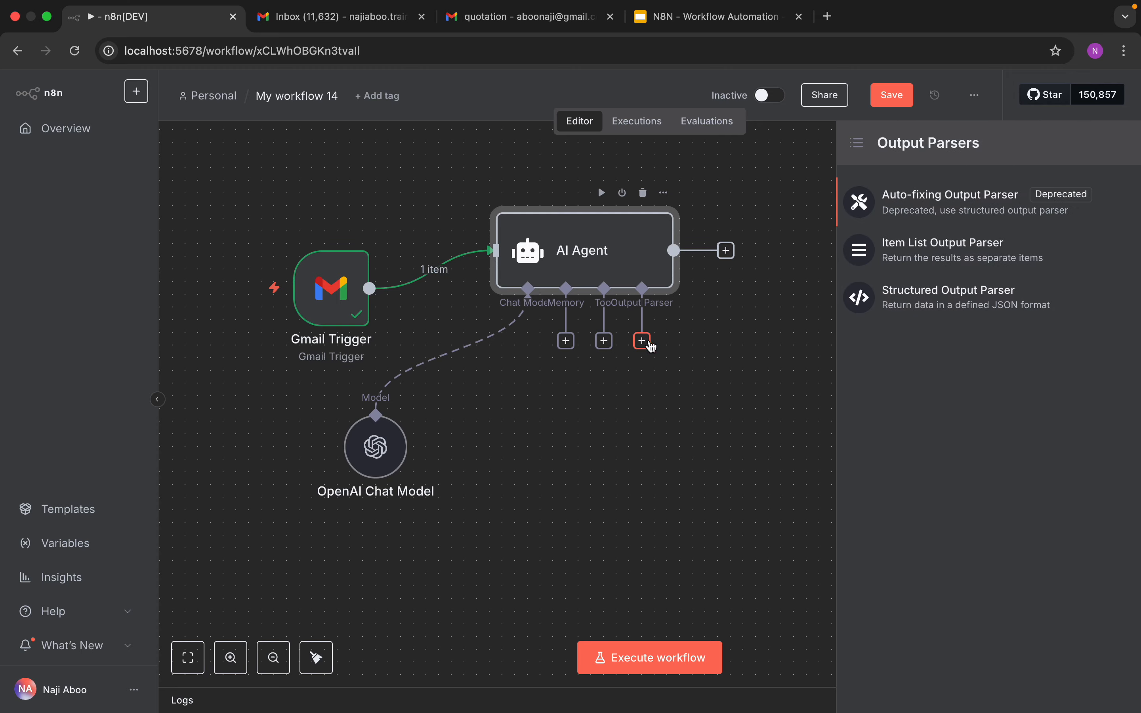
{"action": "left_click", "coordinate": [957, 311]}
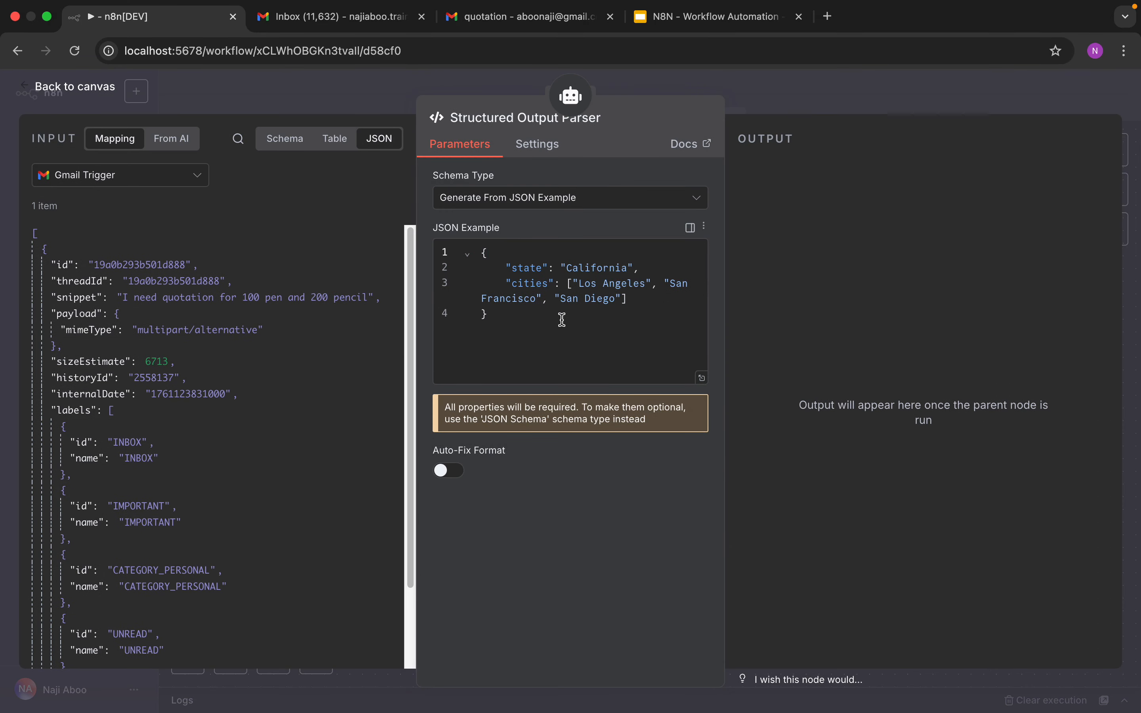
{"action": "left_click_drag", "start_coordinate": [522, 332], "coordinate": [454, 263]}
{"action": "key", "text": "BackSpace"}
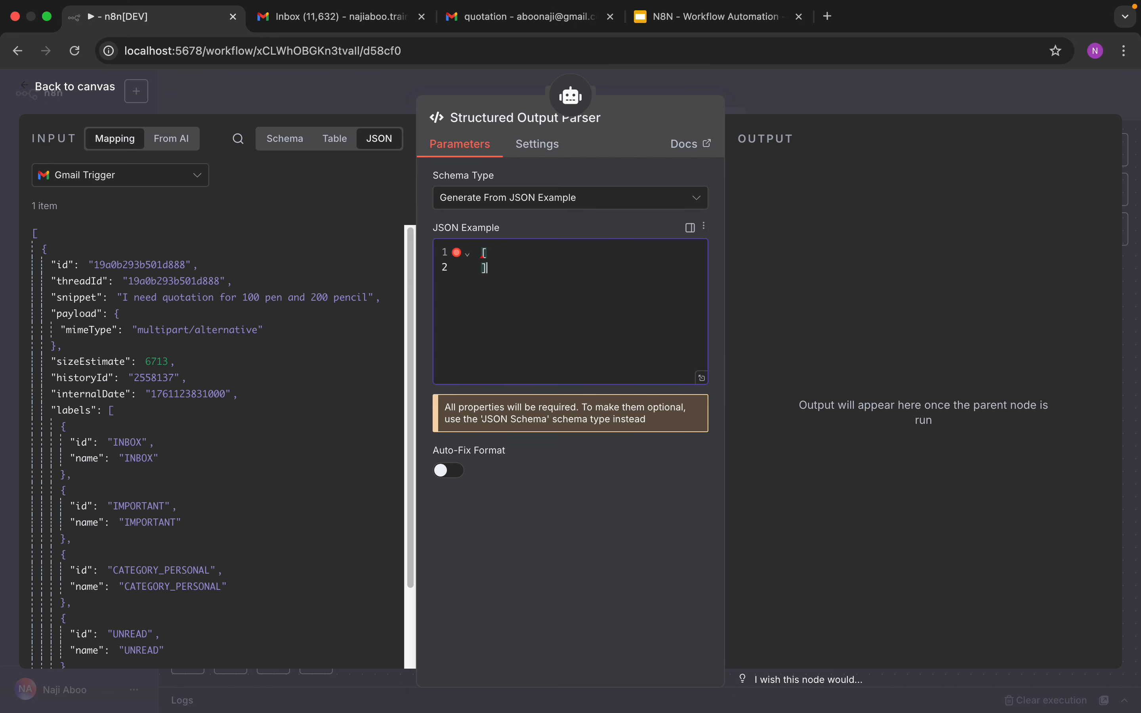
{"action": "key", "text": "Return"}
{"action": "key", "text": "Return"}
{"action": "left_click", "coordinate": [82, 90]}
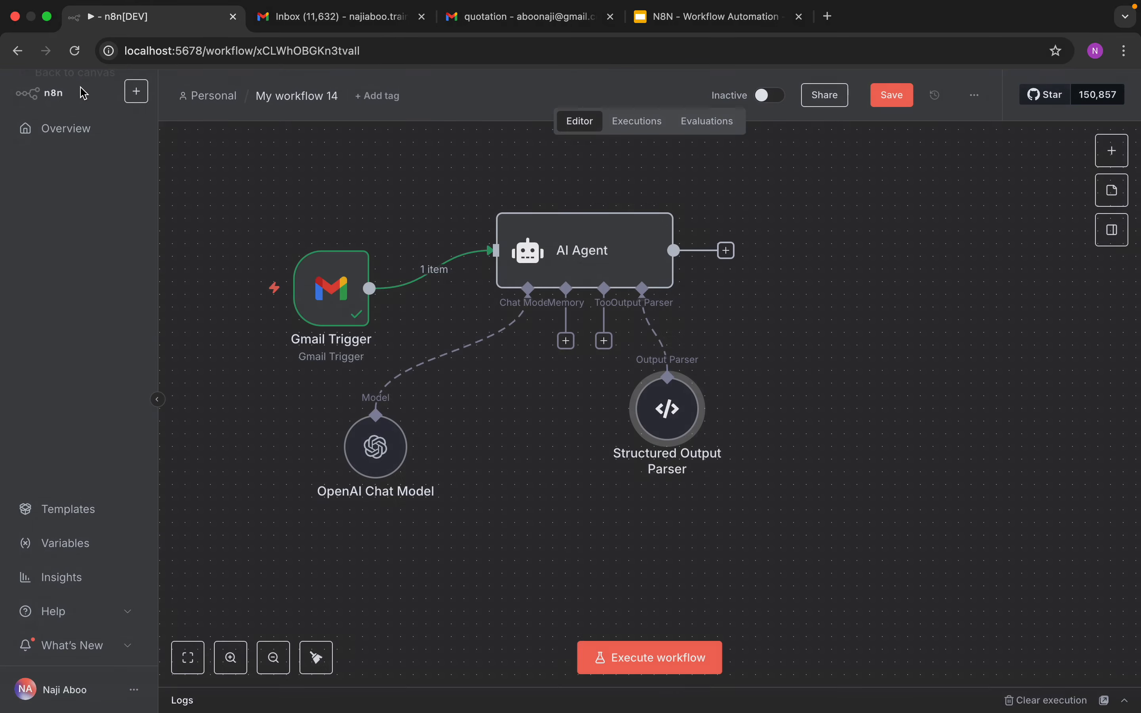
Step: Run the AI Agent node and inspect its structured items and quantities output
{"action": "left_click_drag", "start_coordinate": [610, 267], "coordinate": [571, 267]}
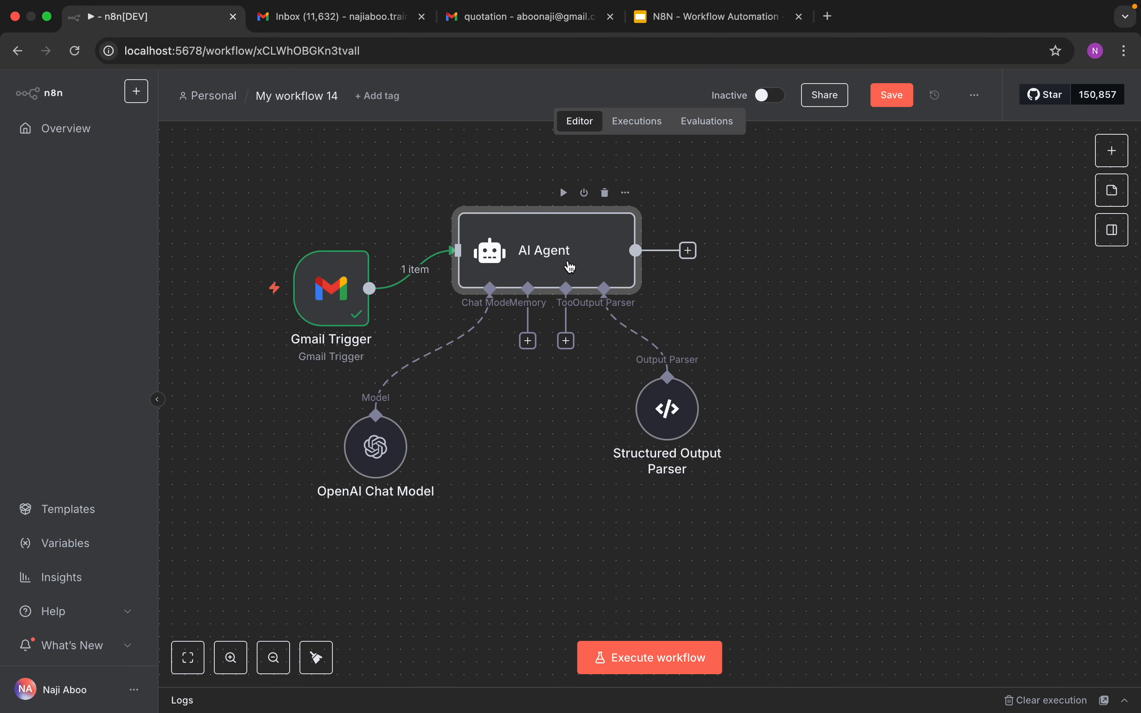
{"action": "left_click", "coordinate": [563, 193]}
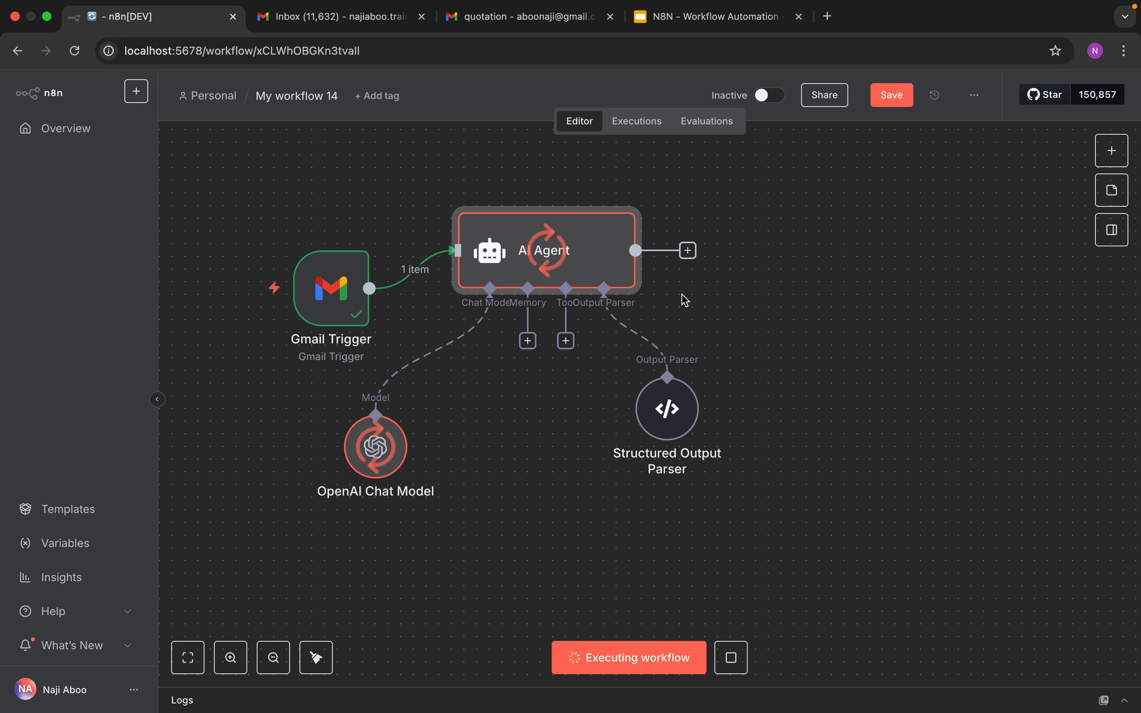
{"action": "double_click", "coordinate": [576, 261]}
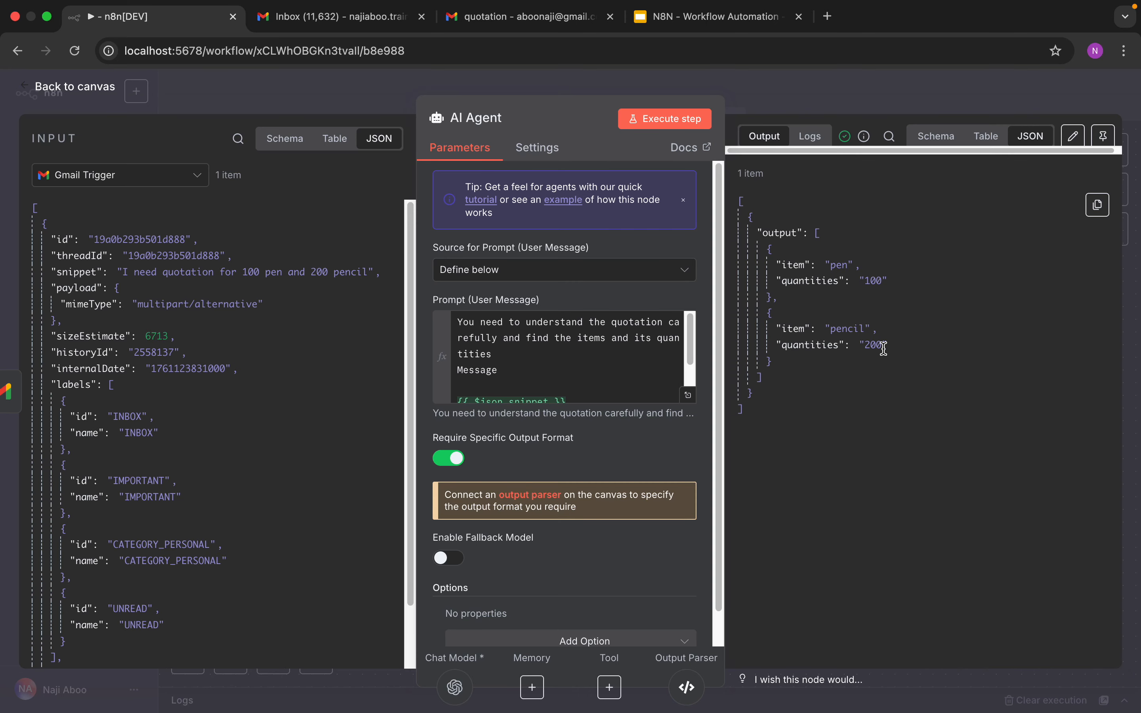
{"action": "left_click", "coordinate": [24, 92]}
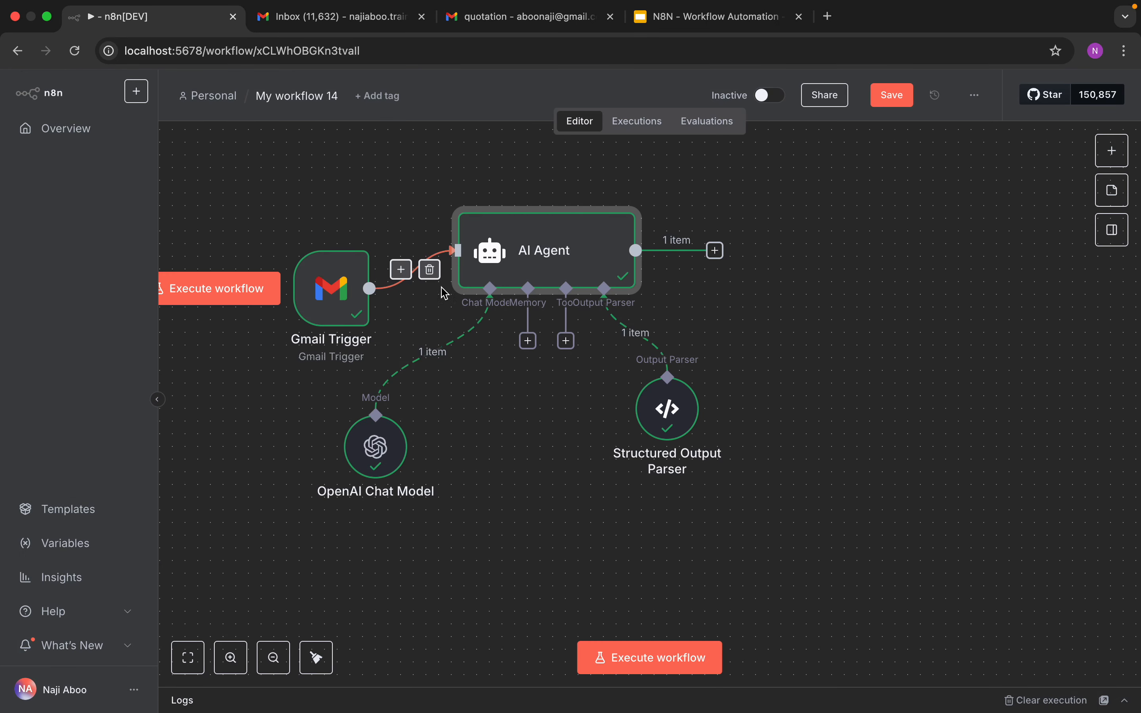
Step: Move the Structured Output Parser node closer under the AI Agent and review the agent's output
{"action": "left_click_drag", "start_coordinate": [667, 409], "coordinate": [566, 422]}
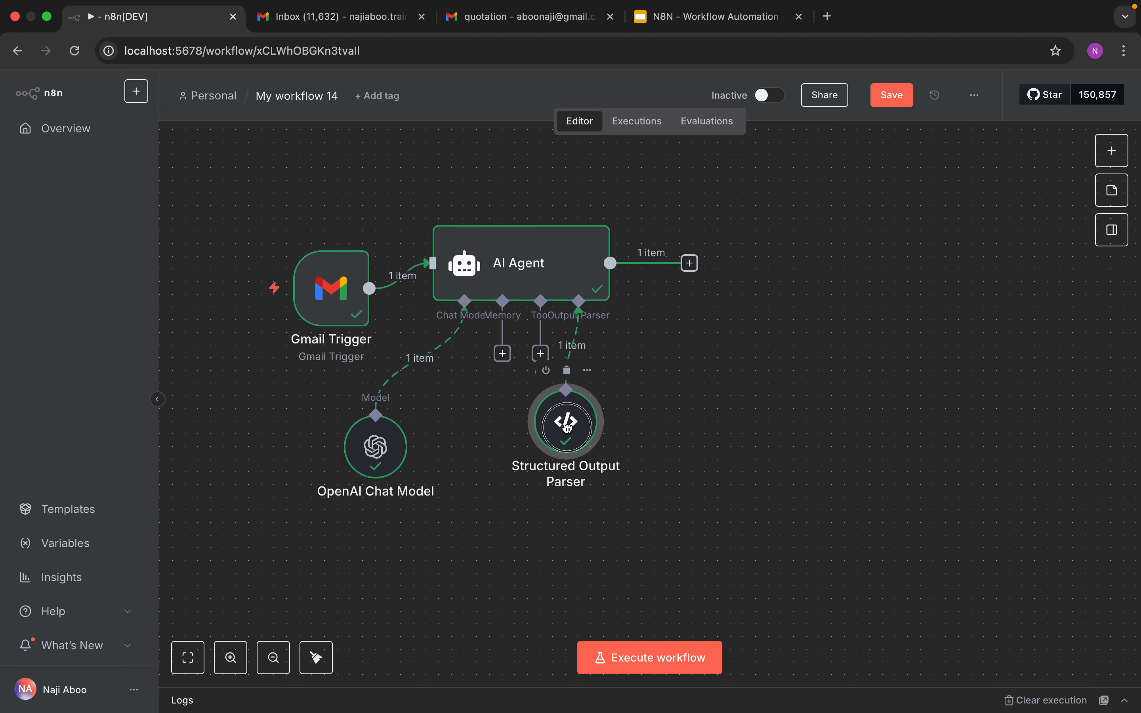
{"action": "double_click", "coordinate": [557, 272]}
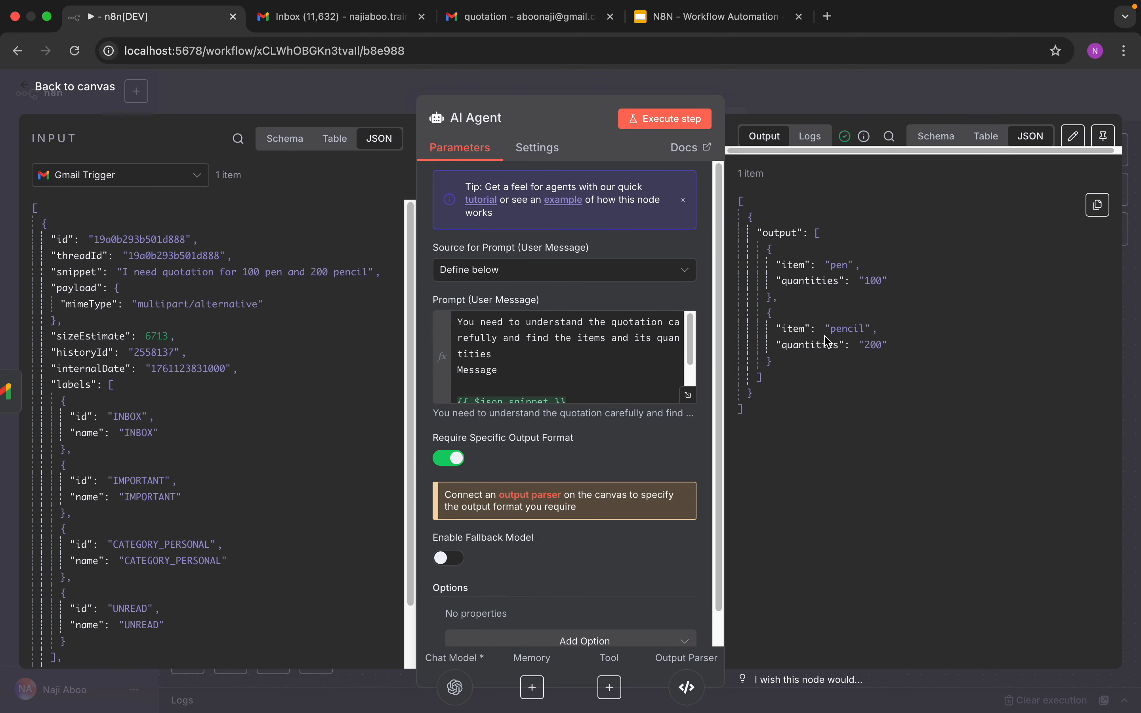
{"action": "left_click", "coordinate": [81, 97]}
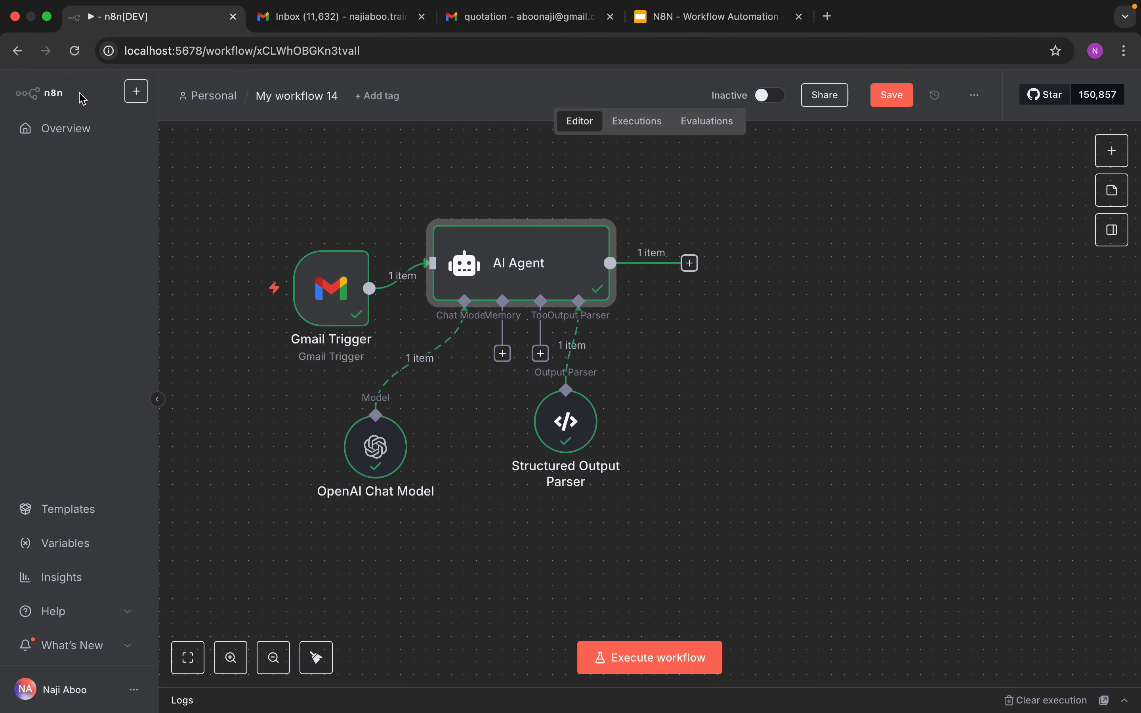
Step: Add a Code node after the AI Agent
{"action": "left_click", "coordinate": [1106, 155]}
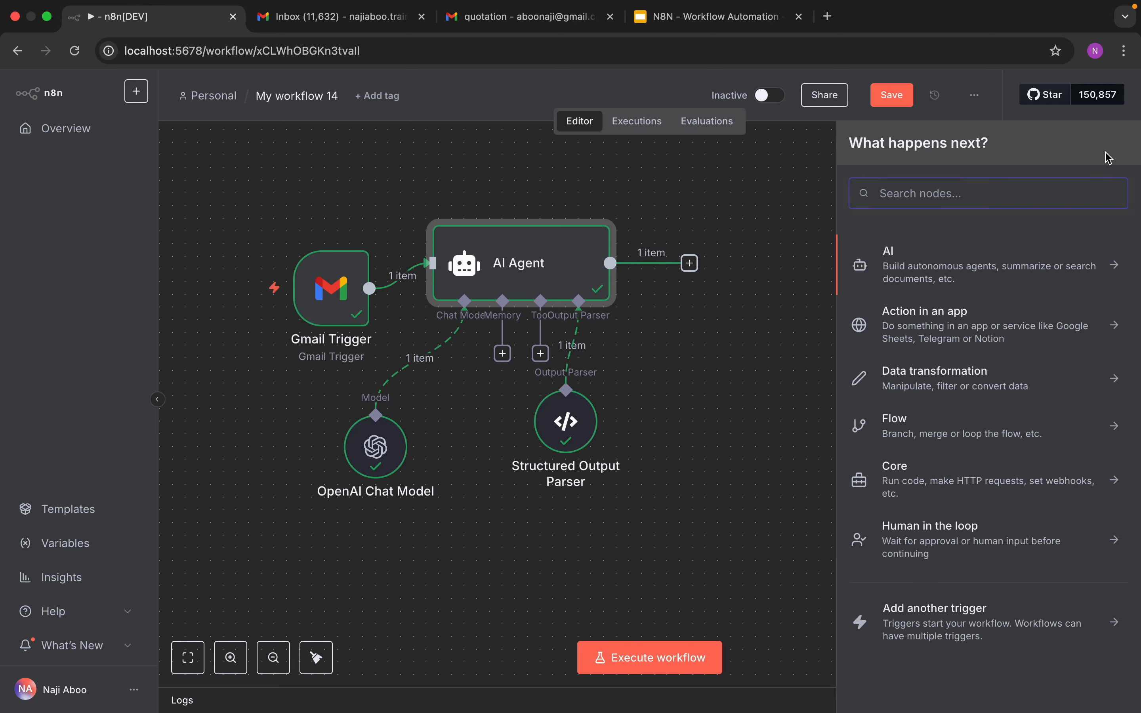
{"action": "type", "text": "cod"}
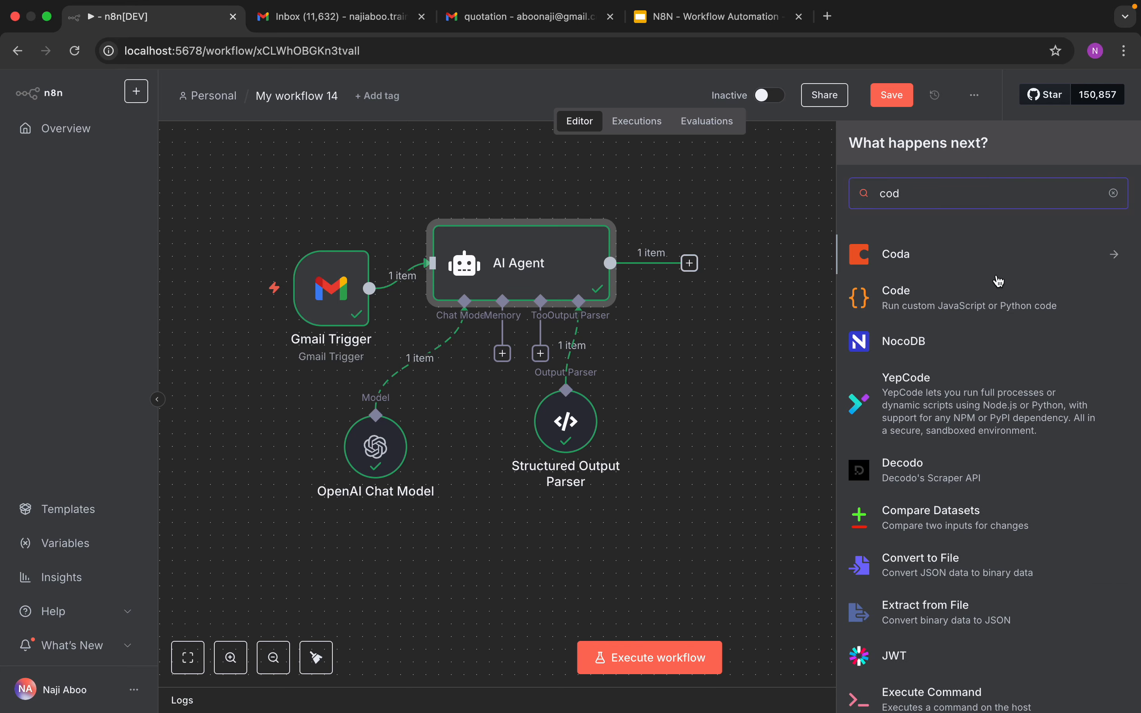
{"action": "left_click", "coordinate": [944, 305]}
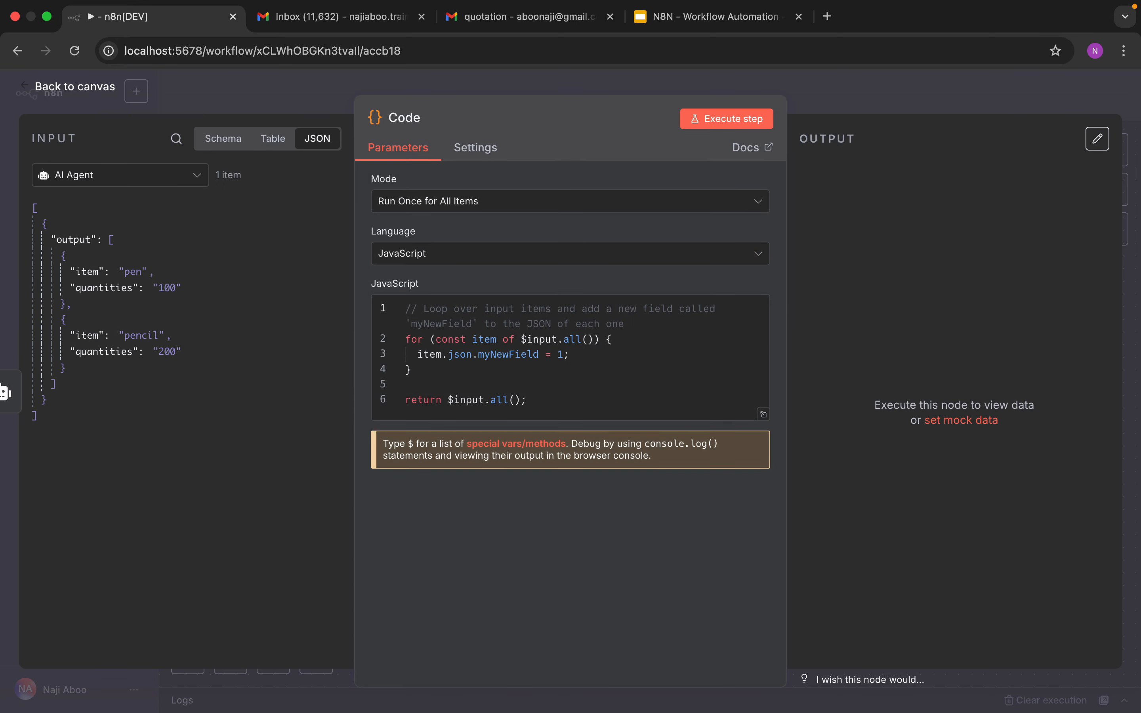
Step: Keep JavaScript as the language and replace the default code with pasted code returning items and comma-joined searchTerms
{"action": "key", "text": "super+Tab"}
{"action": "left_click", "coordinate": [489, 258]}
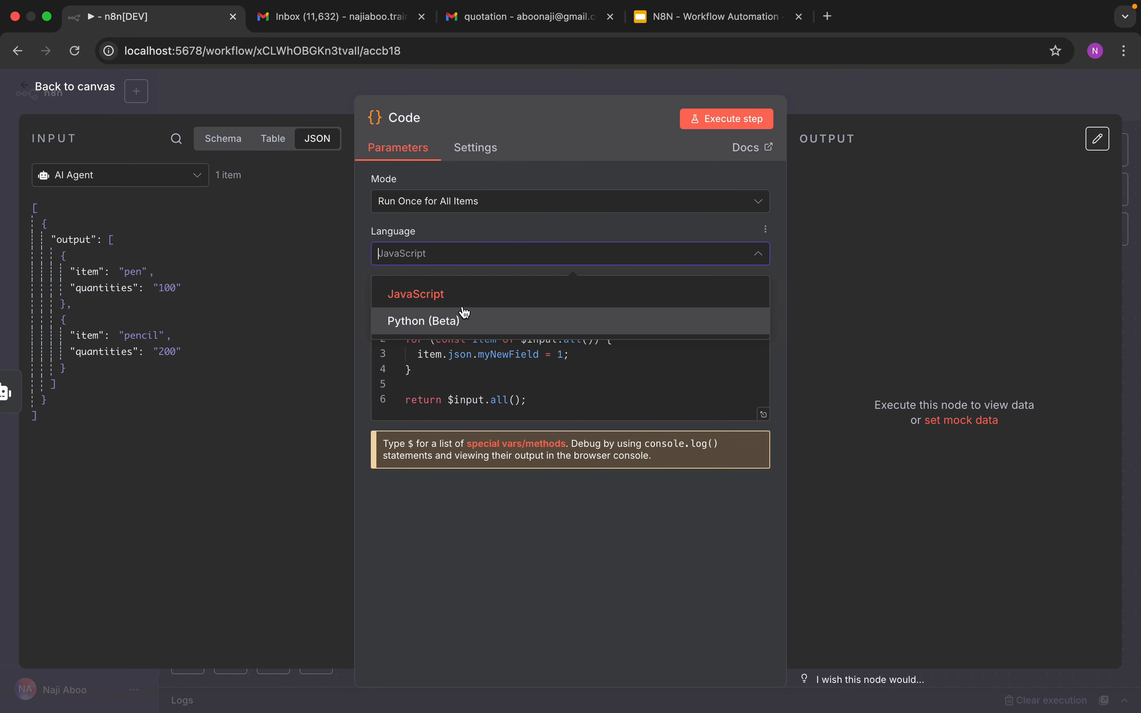
{"action": "left_click", "coordinate": [464, 302]}
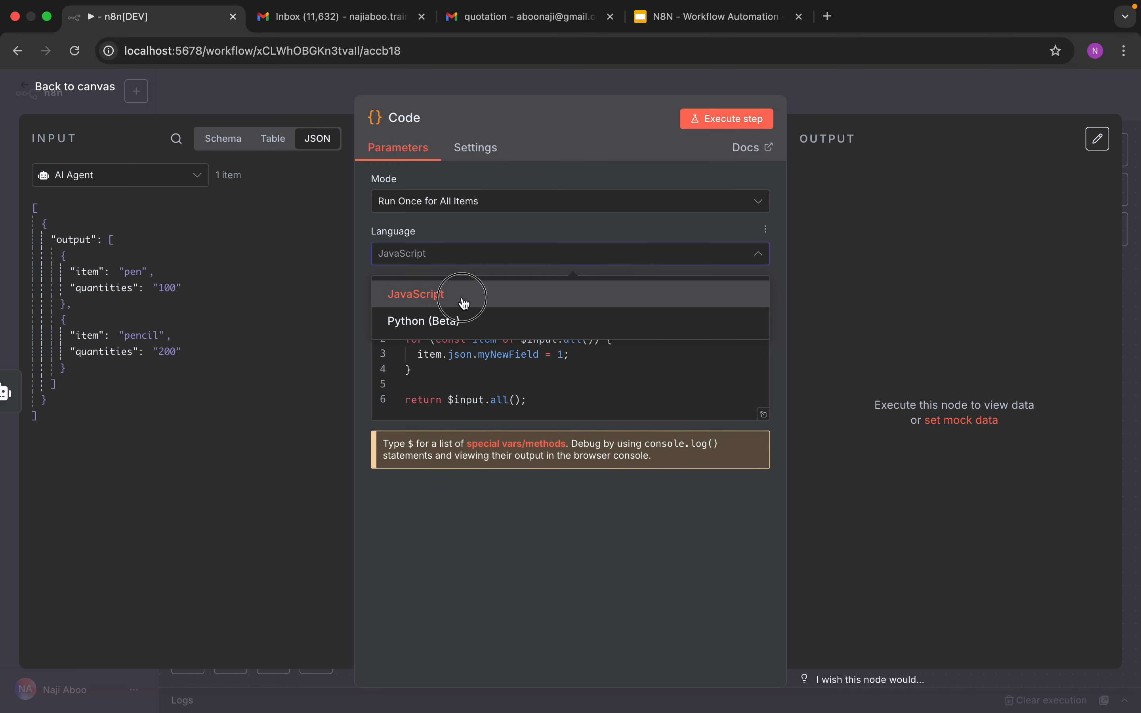
{"action": "key", "text": "super+Tab"}
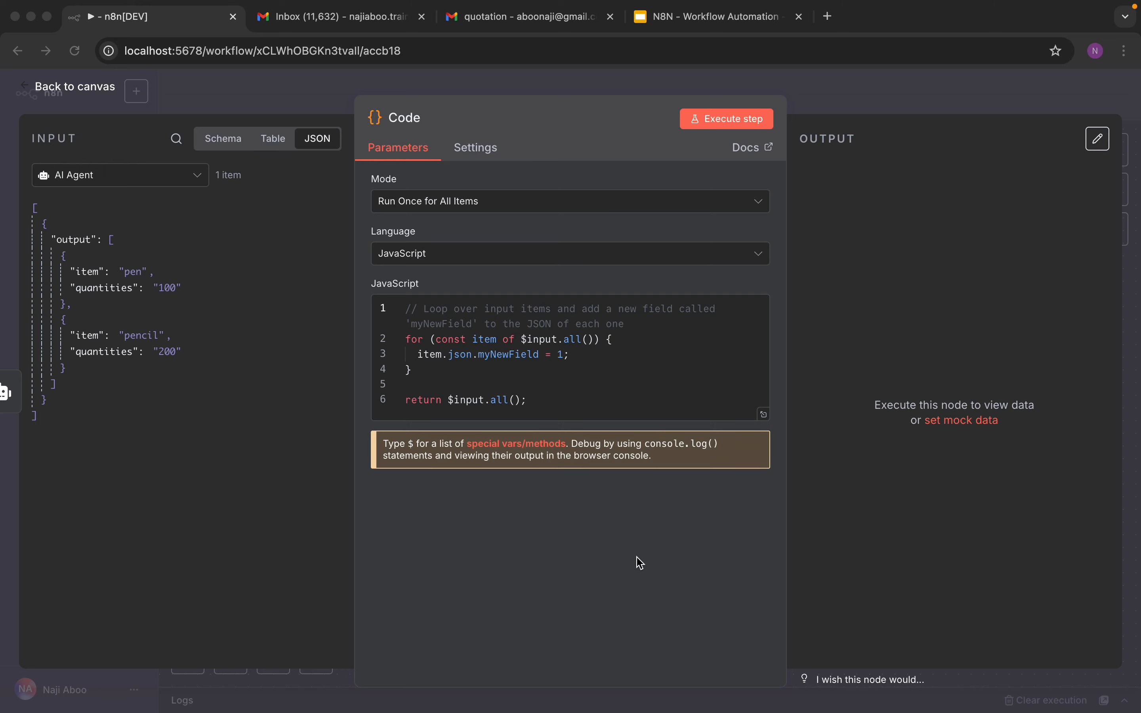
{"action": "left_click", "coordinate": [540, 422]}
{"action": "left_click_drag", "start_coordinate": [538, 401], "coordinate": [392, 330]}
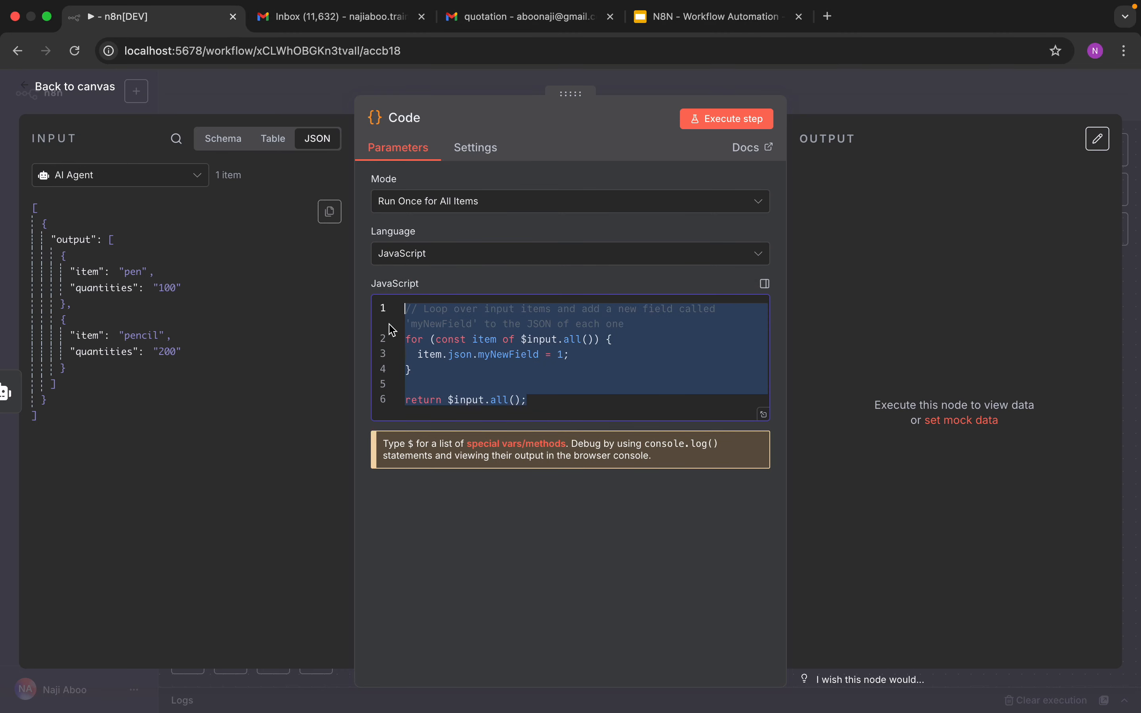
{"action": "right_click", "coordinate": [430, 331]}
{"action": "left_click", "coordinate": [493, 469]}
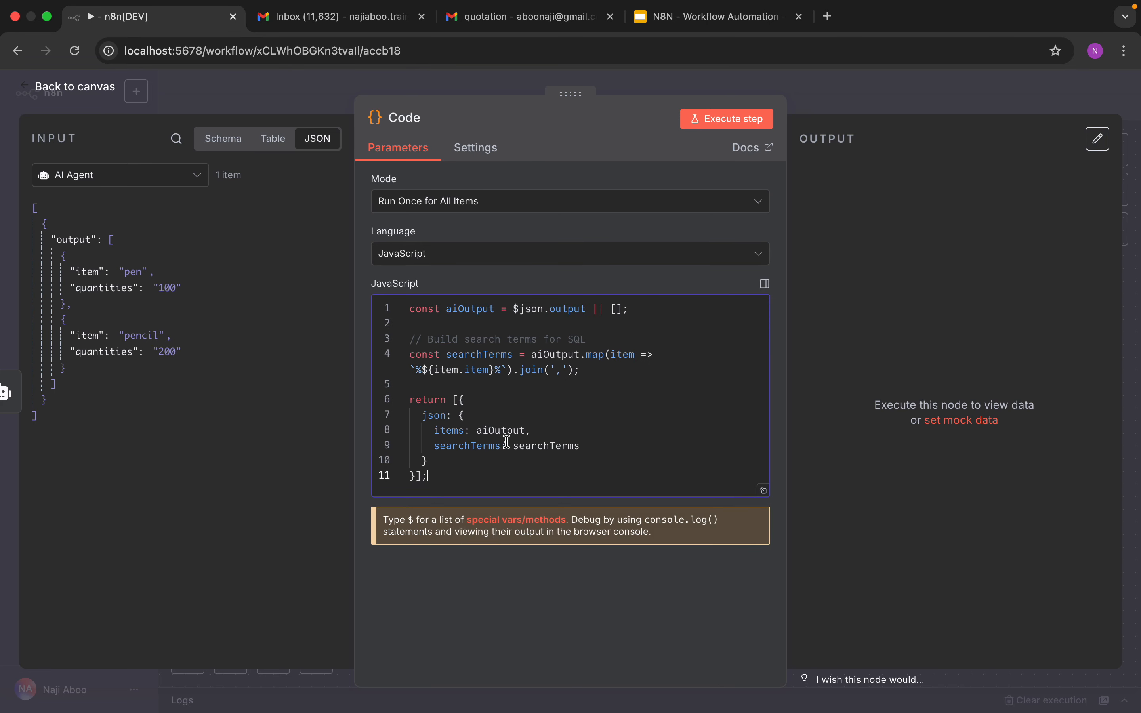
Step: Execute the Code node, inspect its searchTerms output, and return to the canvas
{"action": "left_click", "coordinate": [718, 123]}
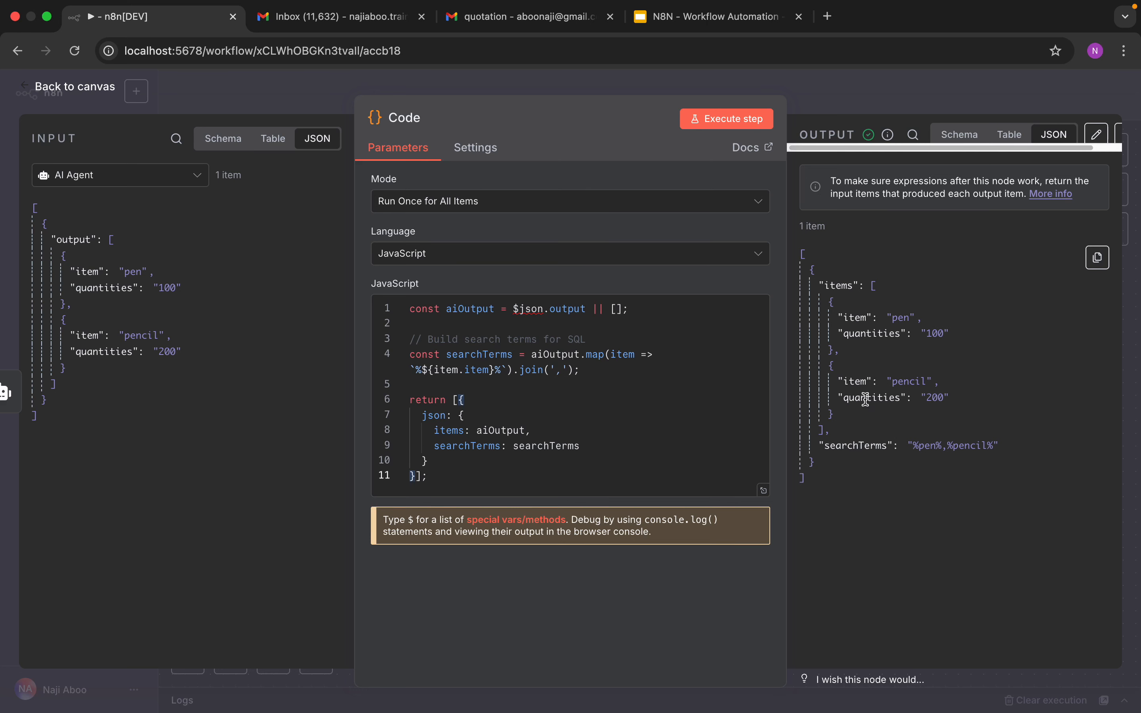
{"action": "double_click", "coordinate": [852, 445]}
{"action": "left_click", "coordinate": [926, 446]}
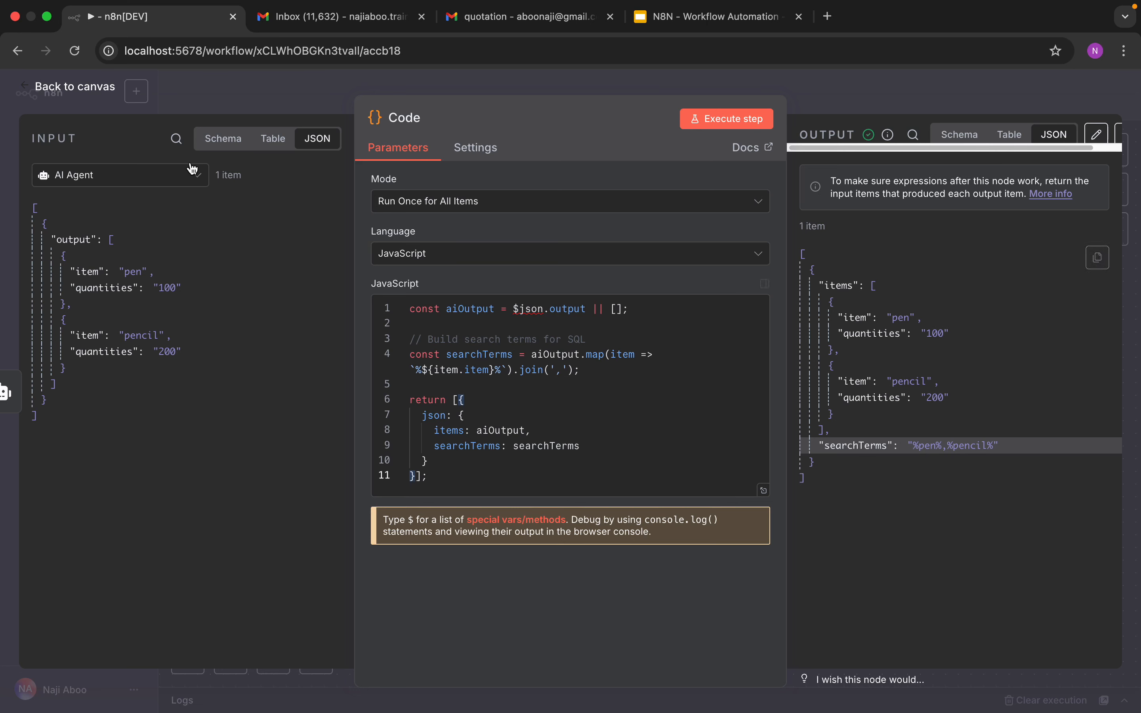
{"action": "left_click", "coordinate": [88, 90]}
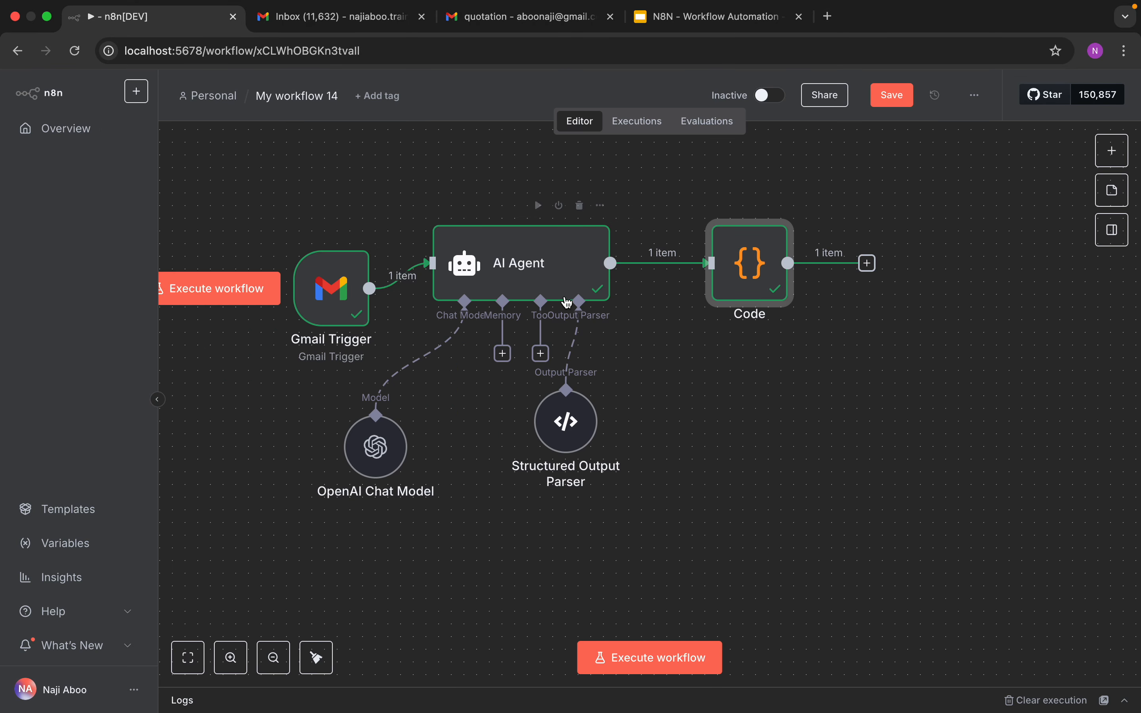
Step: Rearrange the Gmail Trigger, AI Agent, Code and Structured Output Parser nodes into a tighter layout
{"action": "left_click_drag", "start_coordinate": [335, 286], "coordinate": [297, 275]}
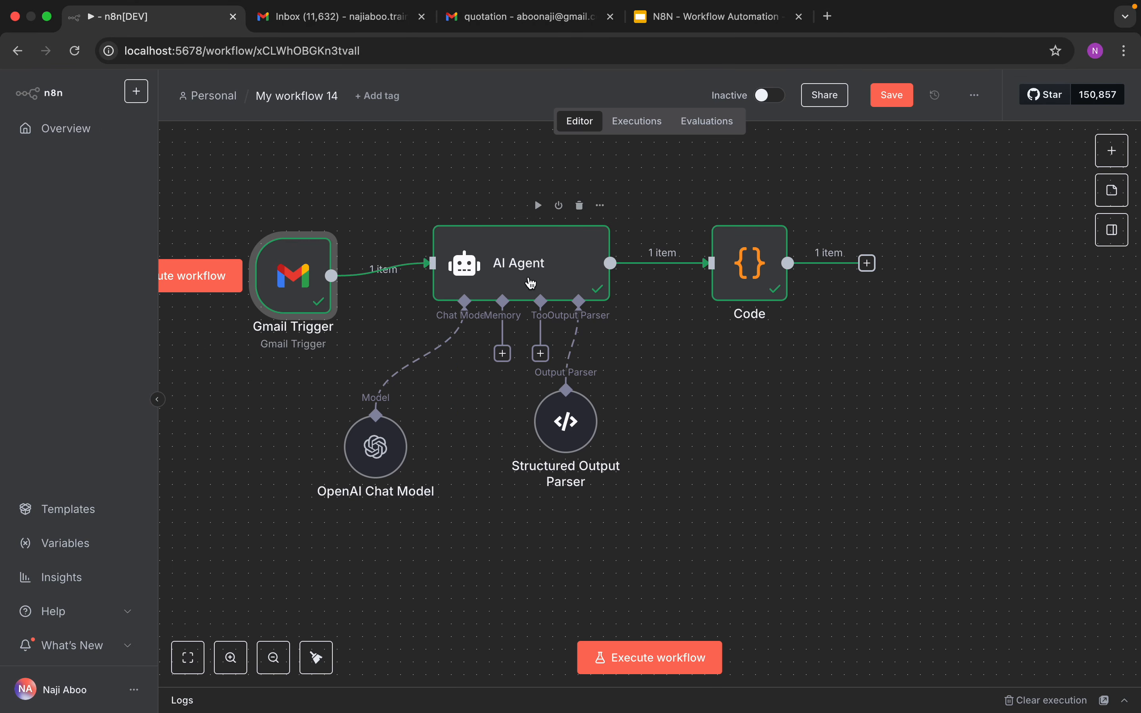
{"action": "left_click_drag", "start_coordinate": [551, 275], "coordinate": [487, 274]}
{"action": "left_click_drag", "start_coordinate": [749, 271], "coordinate": [674, 272]}
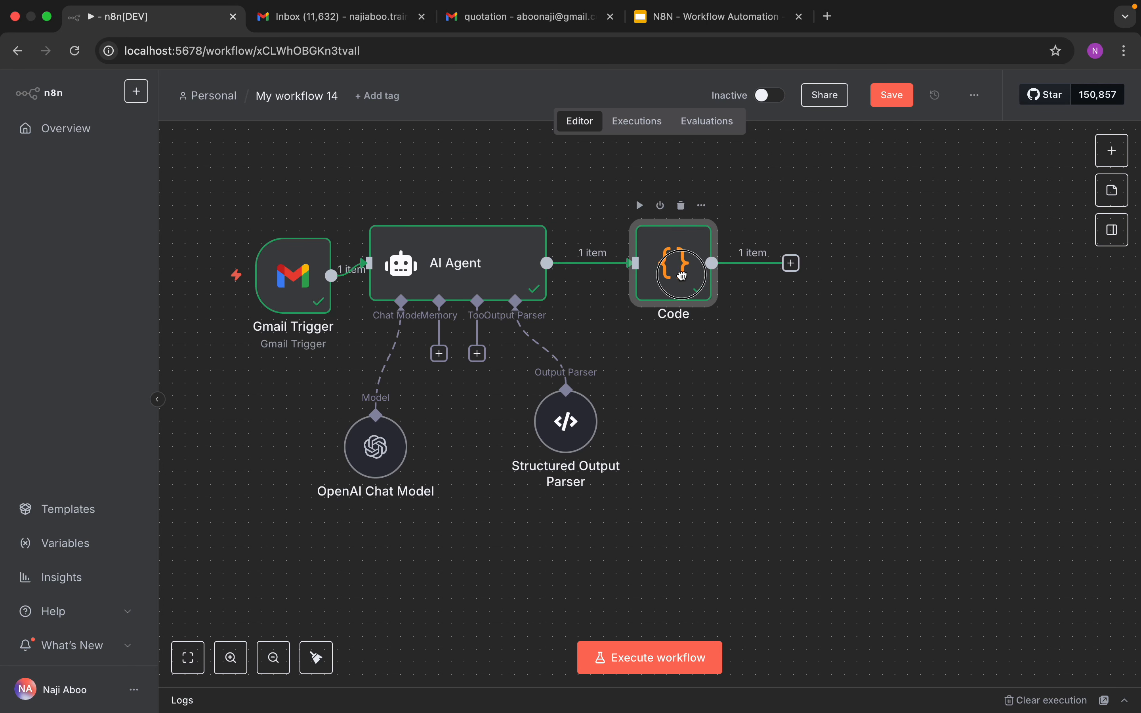
{"action": "left_click_drag", "start_coordinate": [568, 423], "coordinate": [530, 423]}
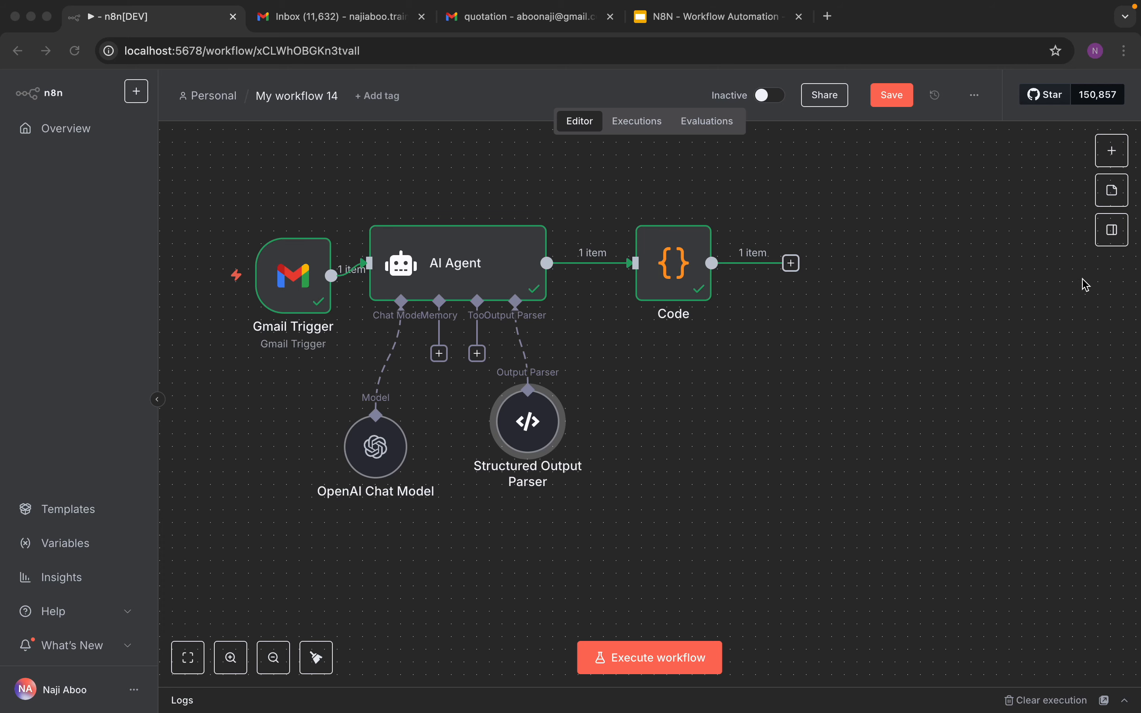
Step: Add a Postgres node and set its operation to Execute Query
{"action": "scroll", "coordinate": [1106, 153], "scroll_direction": "up", "scroll_amount": 5}
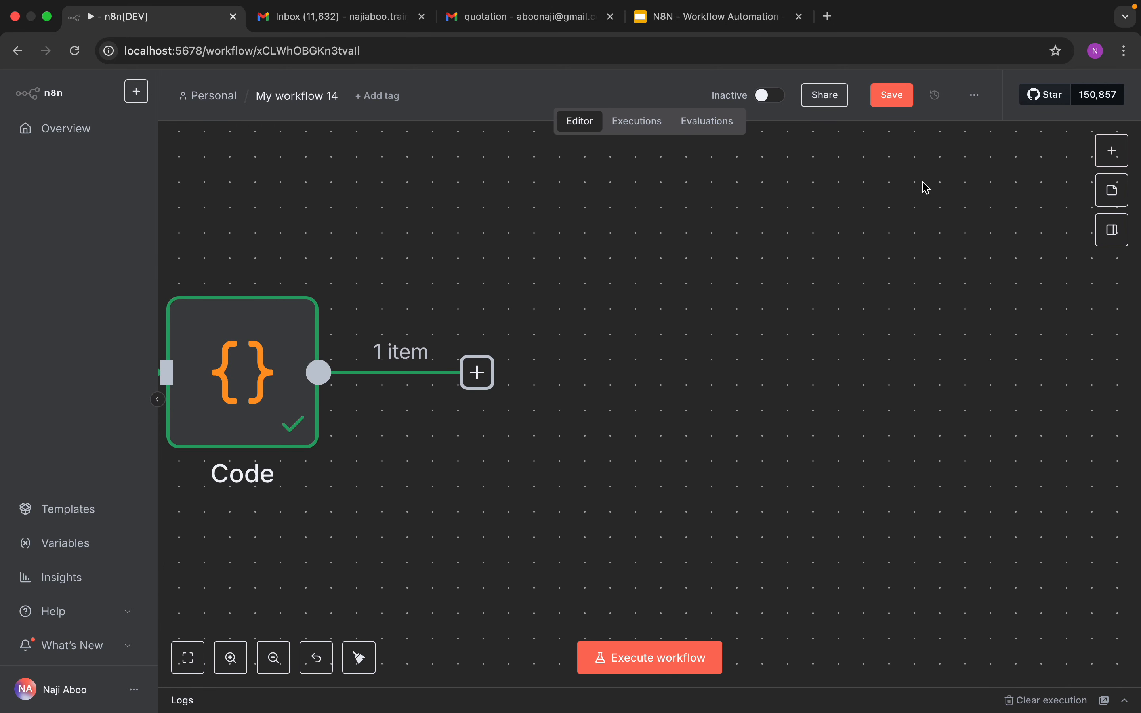
{"action": "left_click", "coordinate": [1106, 151]}
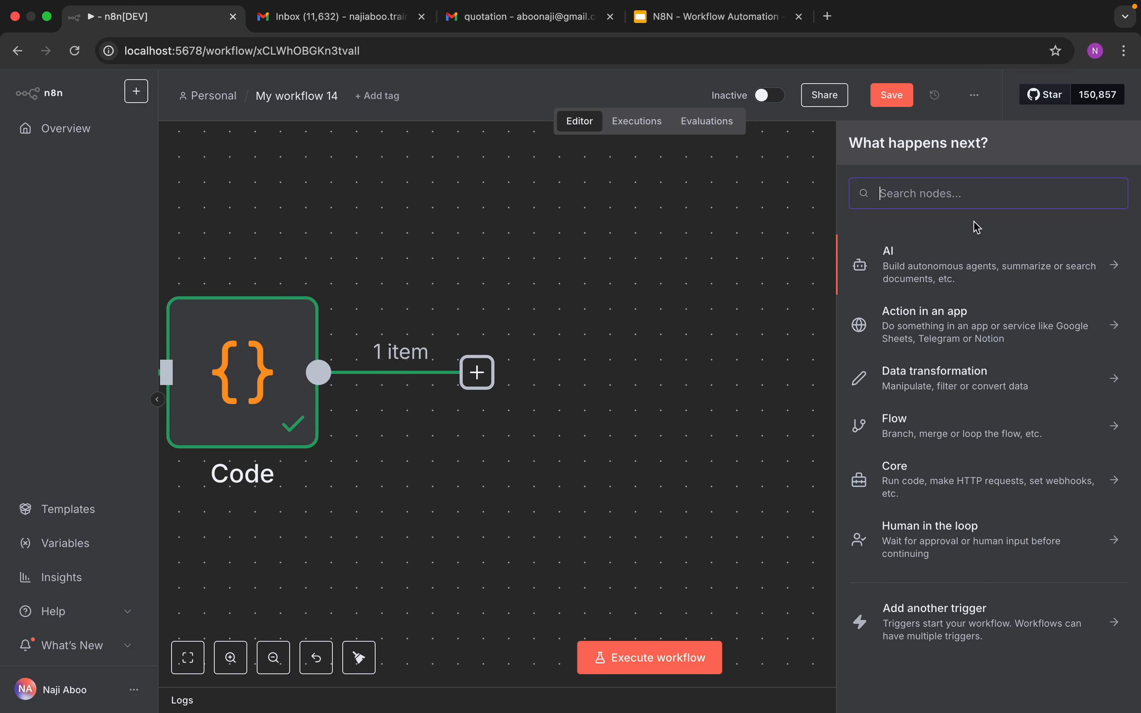
{"action": "type", "text": "pos"}
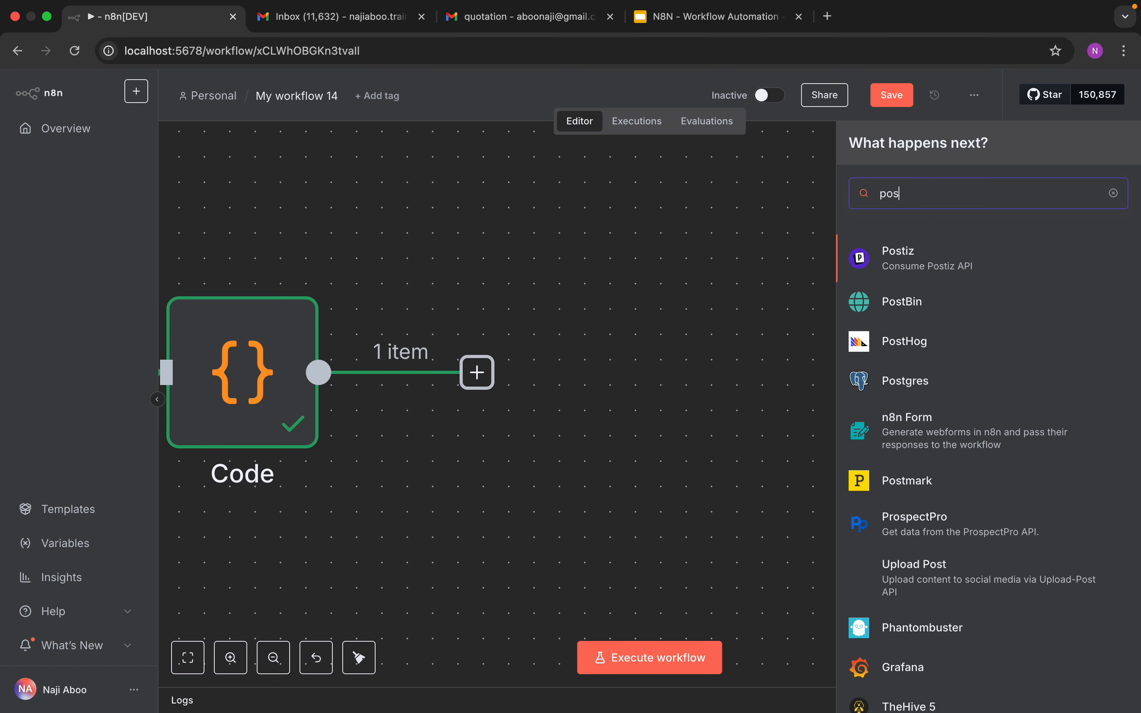
{"action": "left_click", "coordinate": [927, 383]}
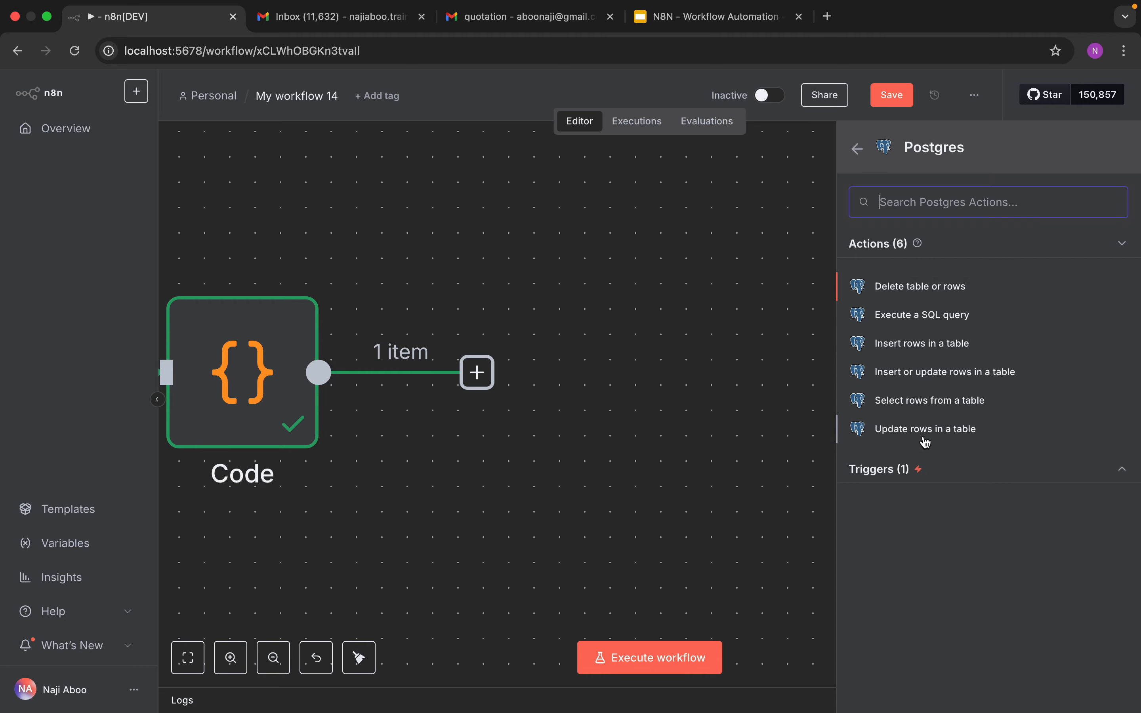
{"action": "left_click", "coordinate": [940, 407]}
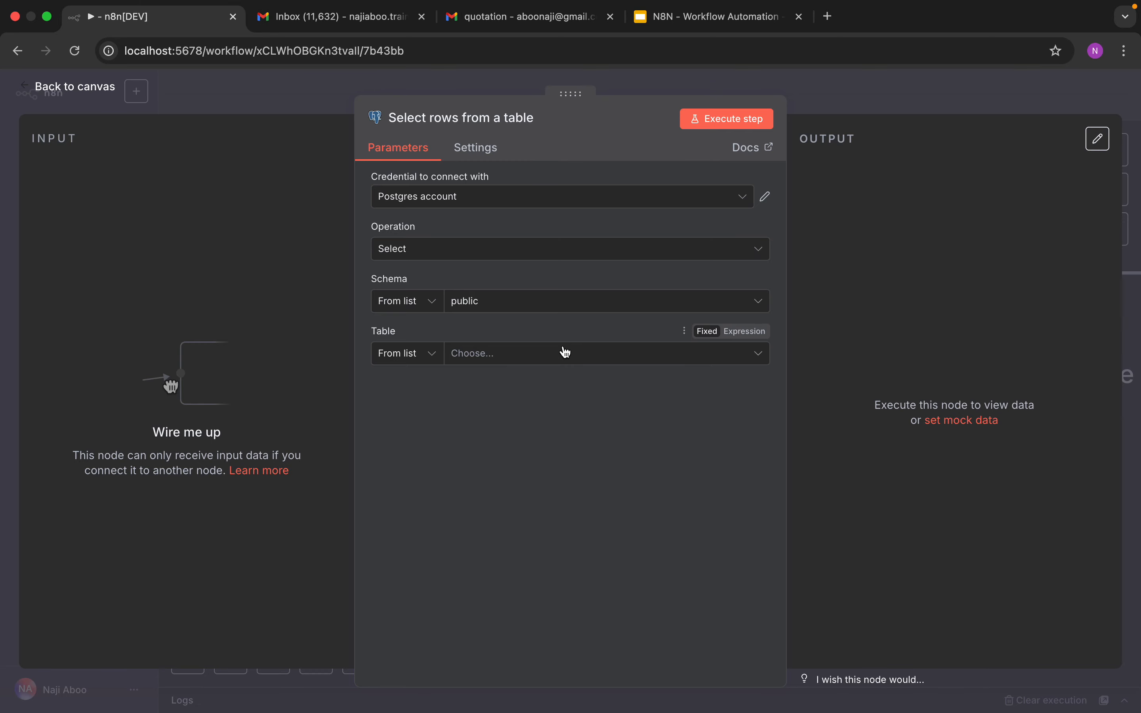
{"action": "left_click", "coordinate": [498, 247]}
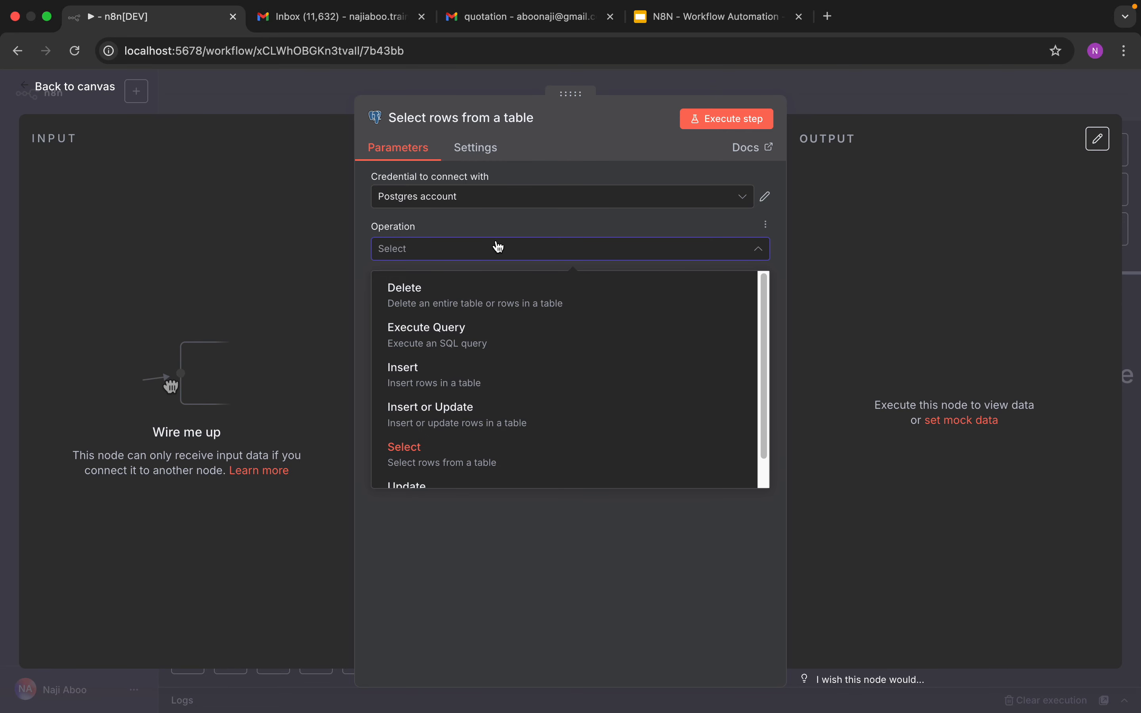
{"action": "left_click", "coordinate": [488, 333]}
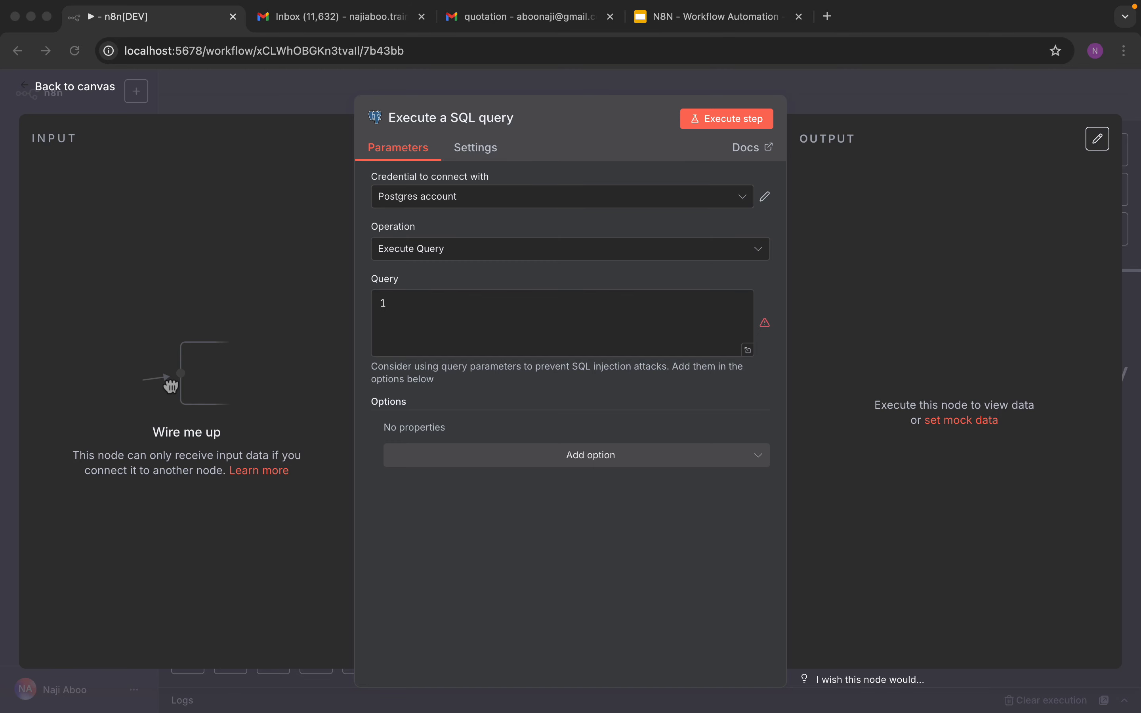
Step: Paste a query selecting from inventory where name ILIKE ANY of the agent's item names wrapped in % wildcards
{"action": "left_click", "coordinate": [534, 322]}
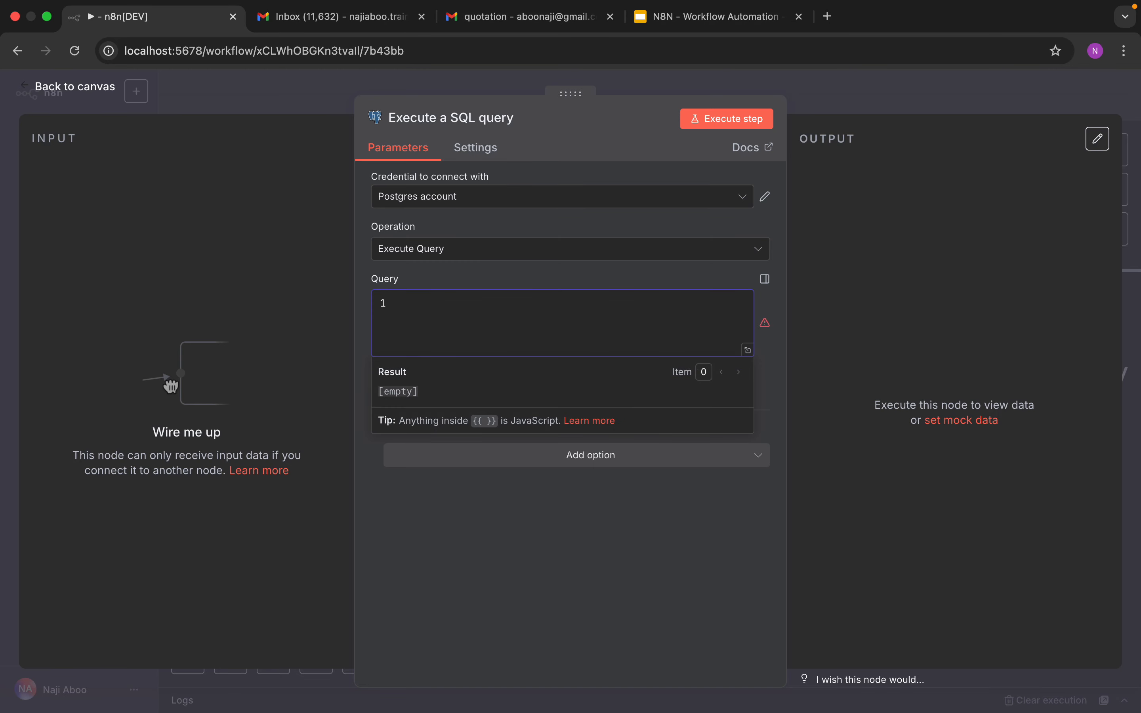
{"action": "right_click", "coordinate": [520, 312]}
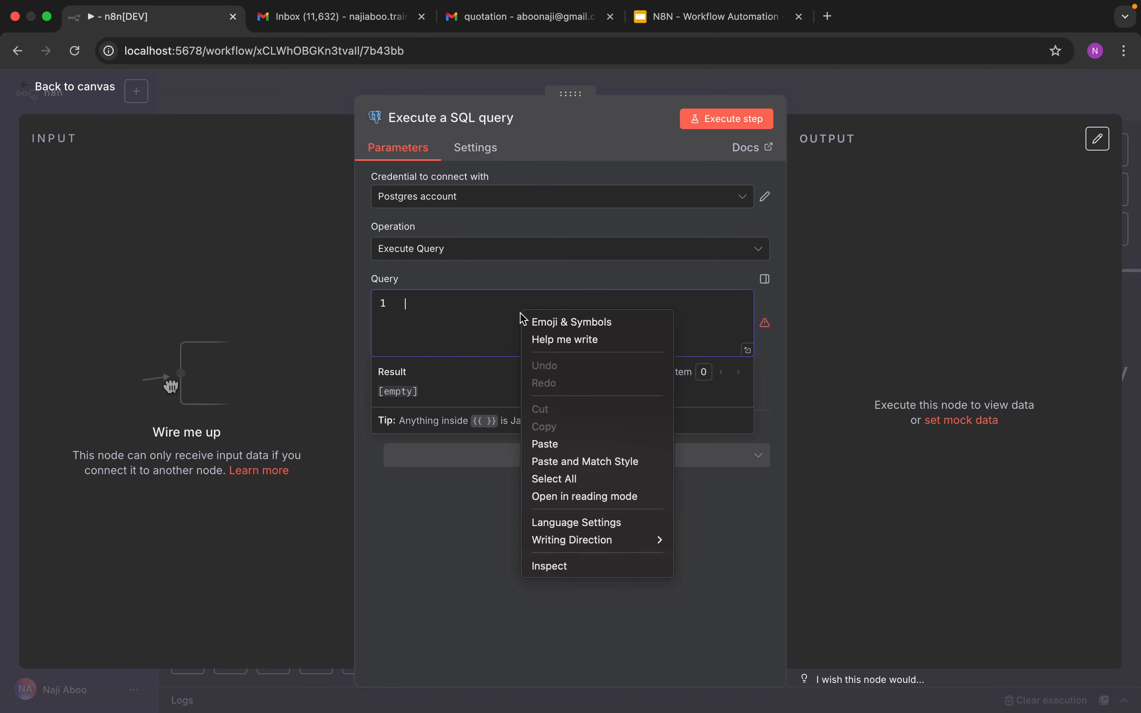
{"action": "left_click", "coordinate": [557, 444]}
{"action": "left_click_drag", "start_coordinate": [489, 474], "coordinate": [340, 255]}
{"action": "key", "text": "BackSpace"}
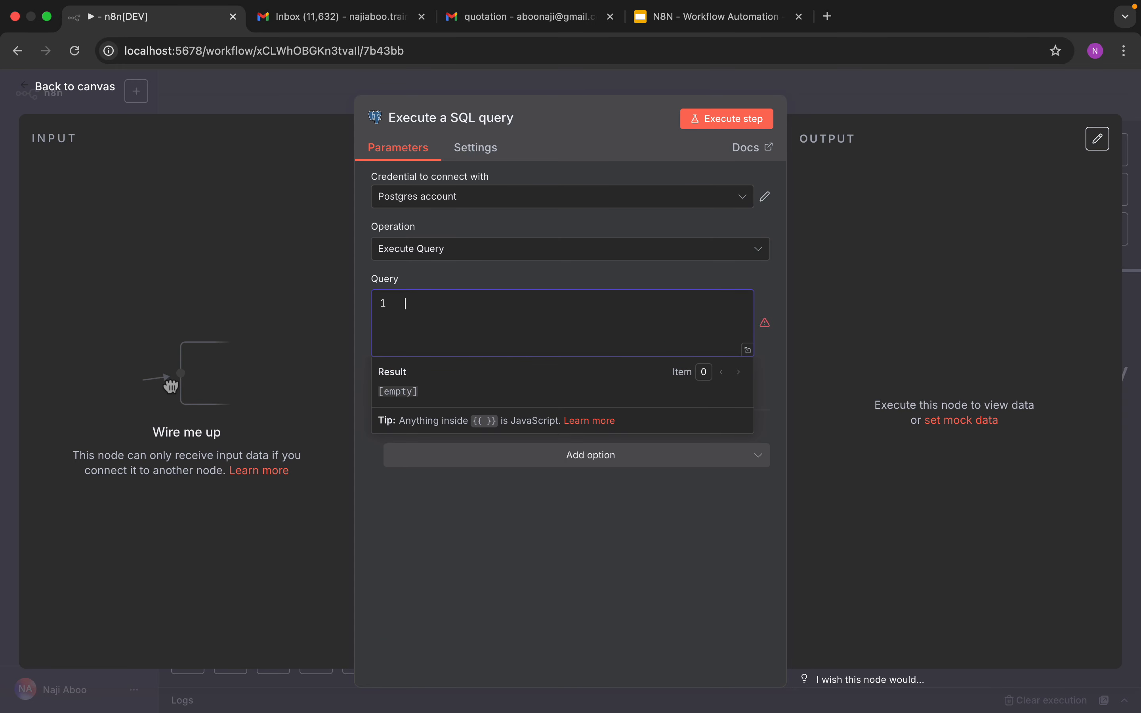
{"action": "right_click", "coordinate": [617, 303]}
{"action": "left_click", "coordinate": [663, 433]}
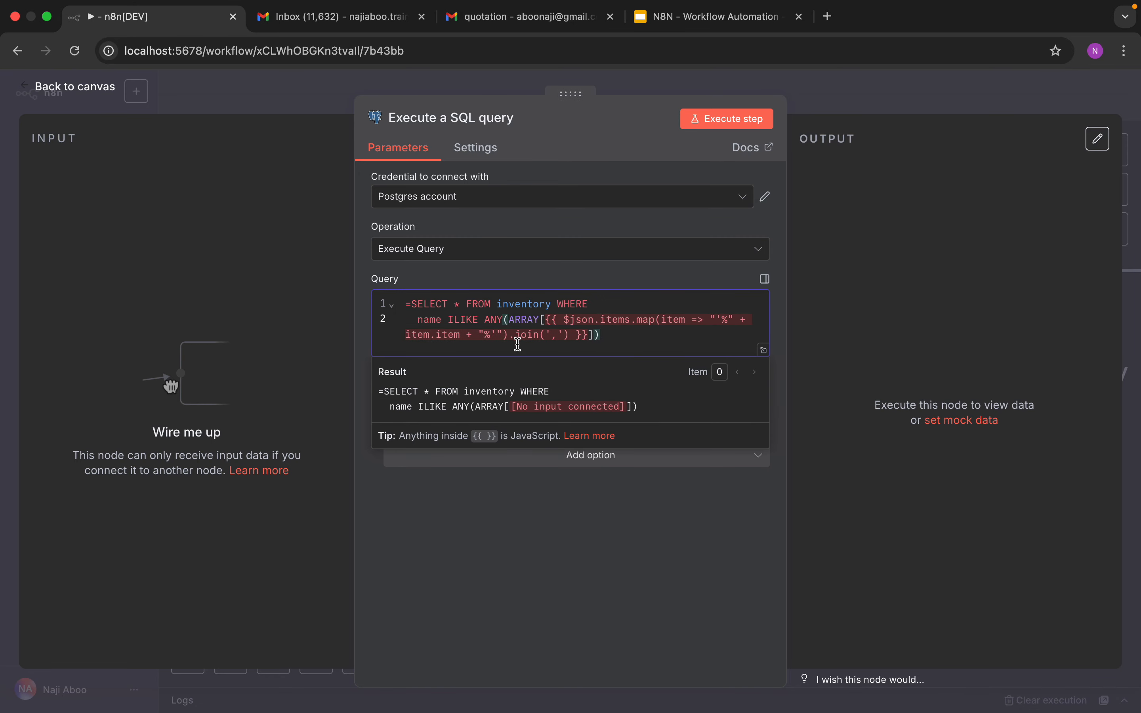
{"action": "double_click", "coordinate": [511, 307]}
{"action": "double_click", "coordinate": [538, 319]}
{"action": "double_click", "coordinate": [673, 320]}
Step: Open a new Postgres credential form, review its connection fields, close it and return to the canvas
{"action": "left_click", "coordinate": [431, 204]}
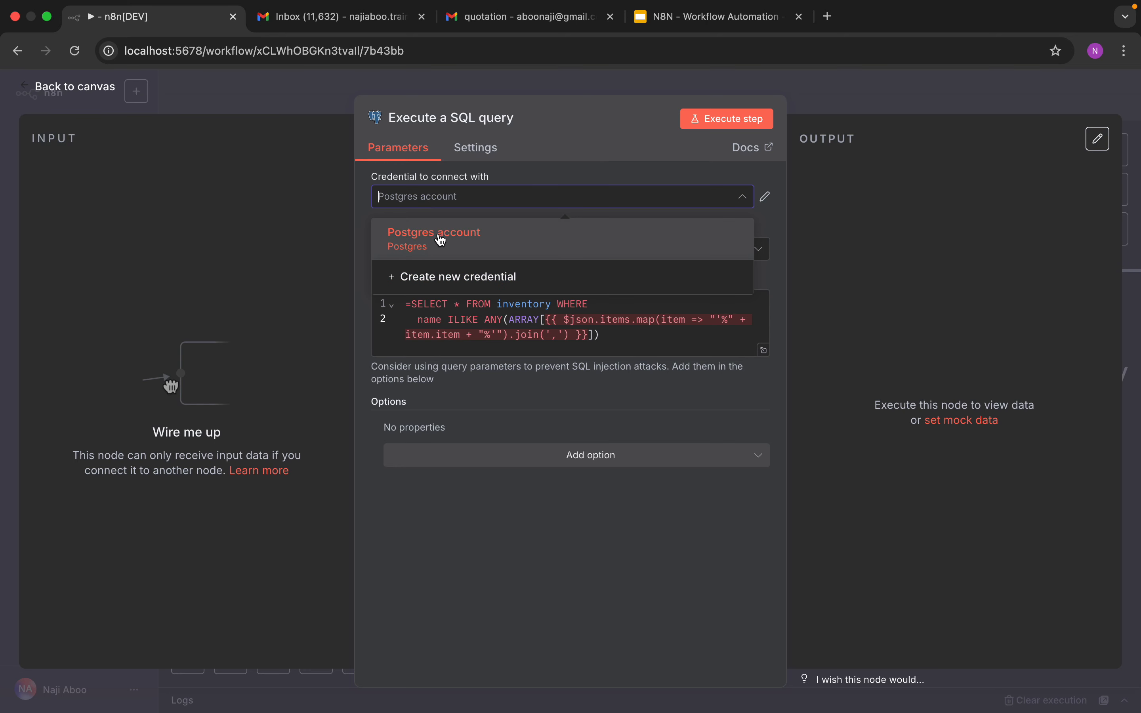
{"action": "left_click", "coordinate": [457, 278]}
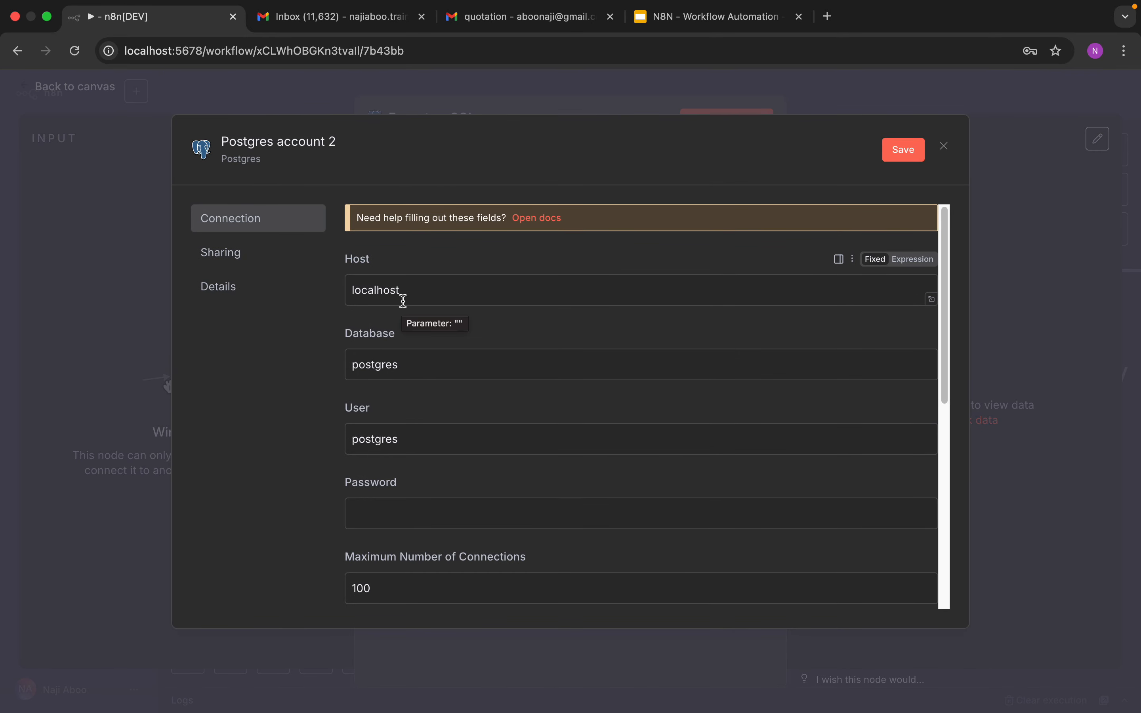
{"action": "left_click", "coordinate": [401, 363]}
{"action": "scroll", "coordinate": [449, 458], "scroll_direction": "down", "scroll_amount": 5}
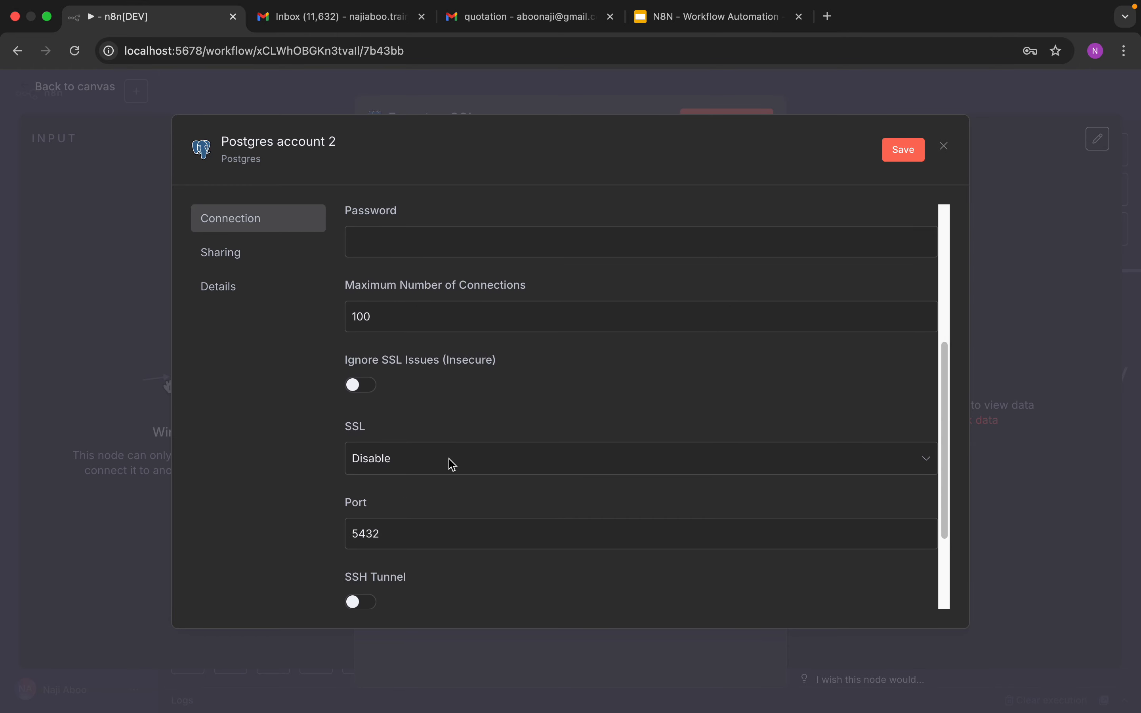
{"action": "scroll", "coordinate": [424, 476], "scroll_direction": "down", "scroll_amount": 2}
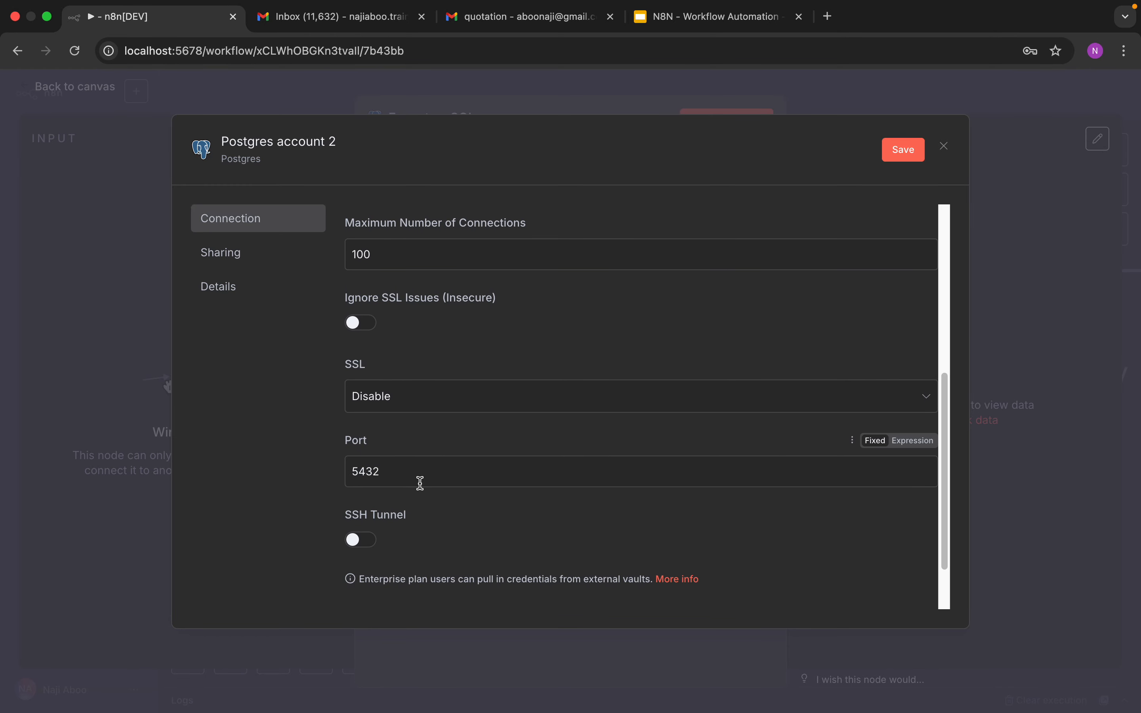
{"action": "left_click", "coordinate": [76, 122]}
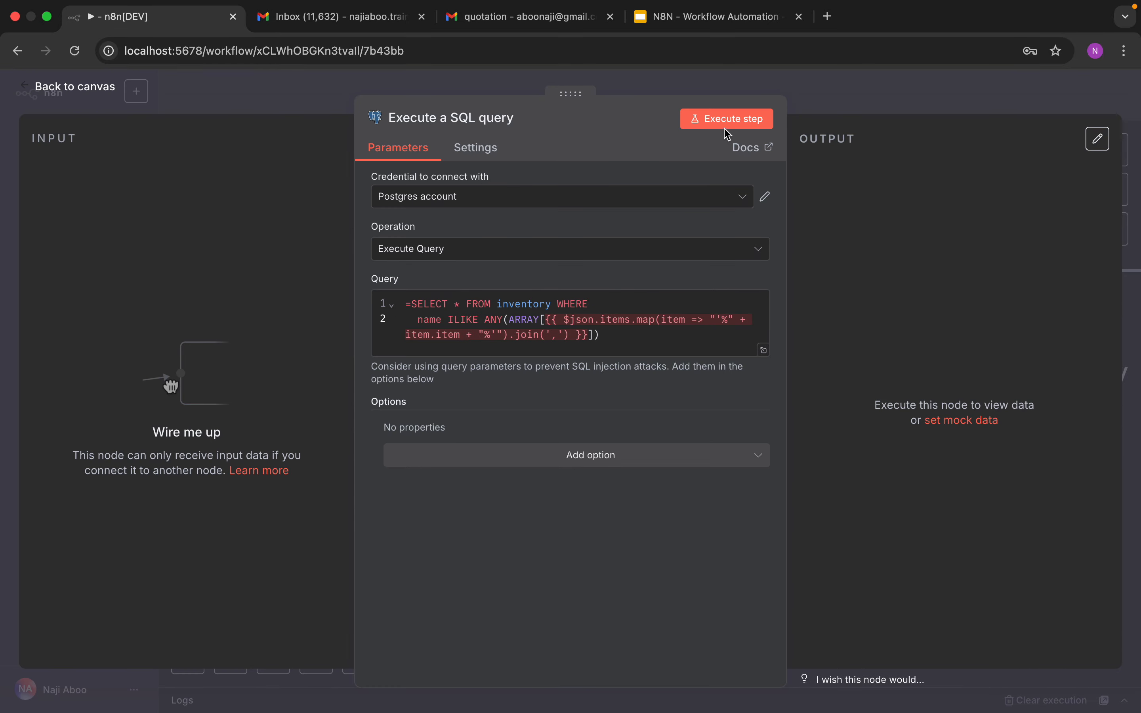
{"action": "left_click", "coordinate": [75, 92]}
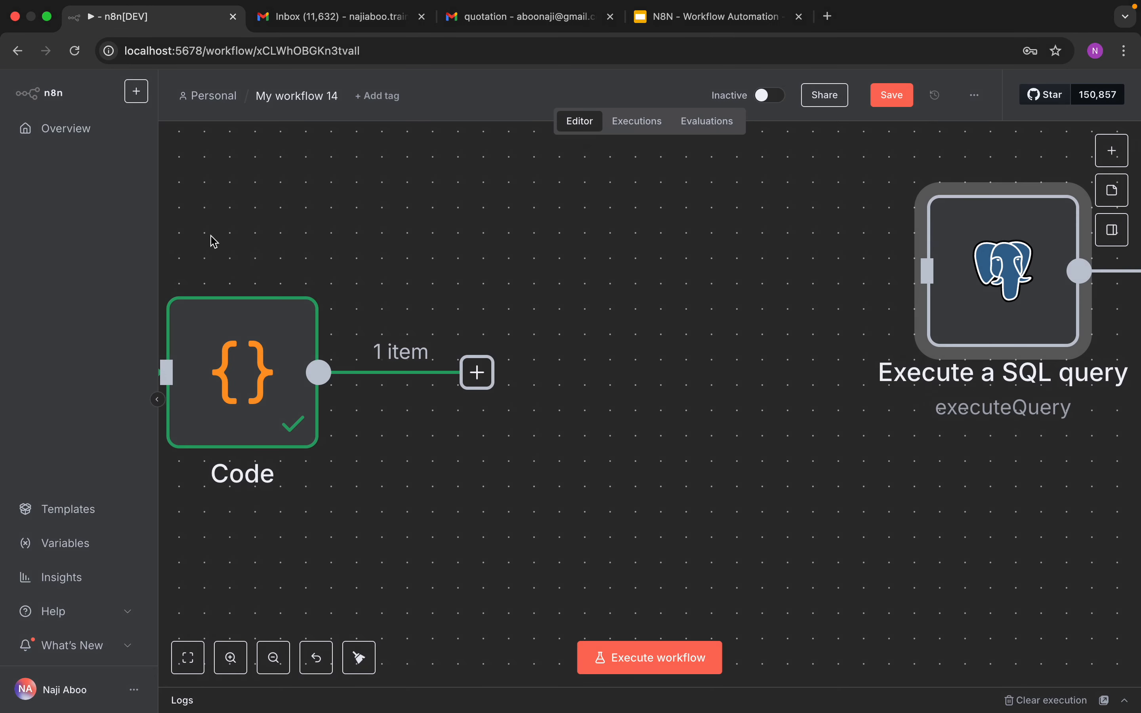
Step: Connect the Code node's output to the Postgres node, open it and execute the SQL query step
{"action": "left_click_drag", "start_coordinate": [949, 289], "coordinate": [670, 362]}
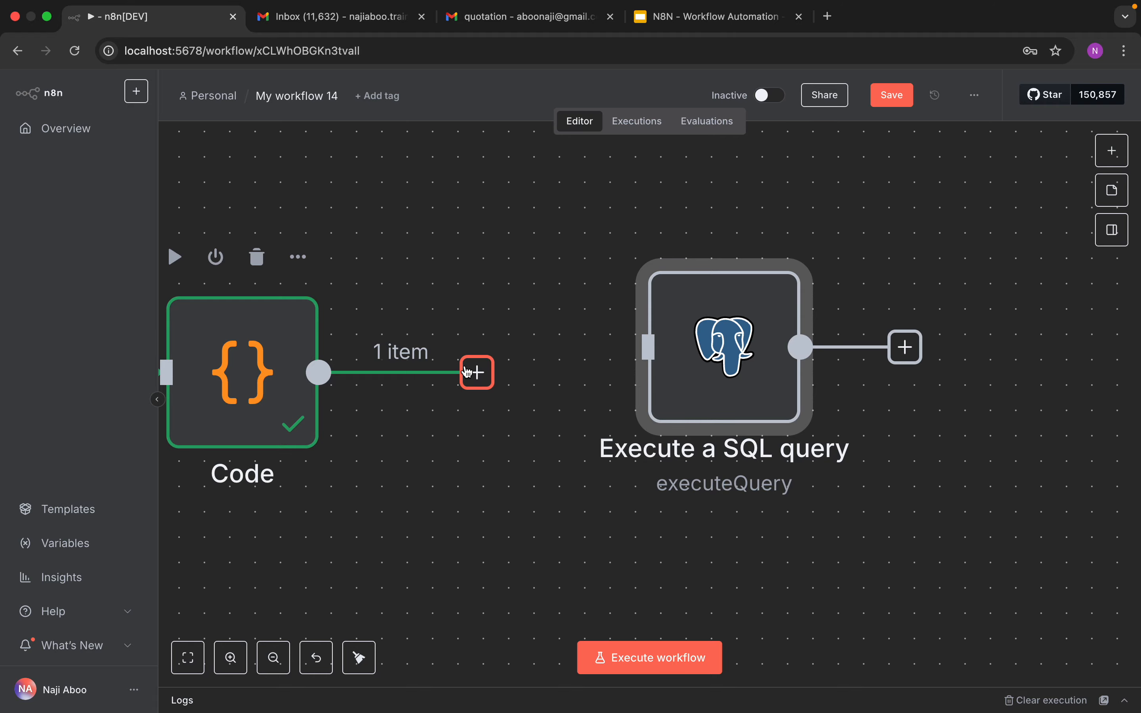
{"action": "left_click_drag", "start_coordinate": [477, 373], "coordinate": [637, 351]}
{"action": "double_click", "coordinate": [711, 350]}
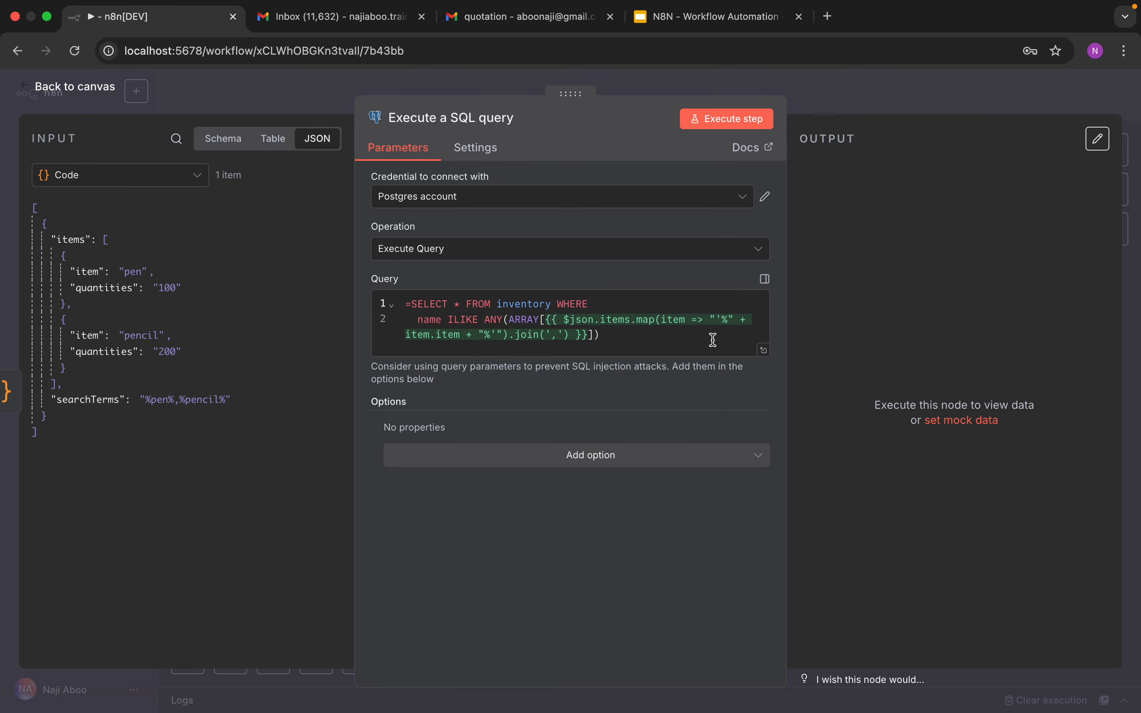
{"action": "left_click", "coordinate": [719, 130]}
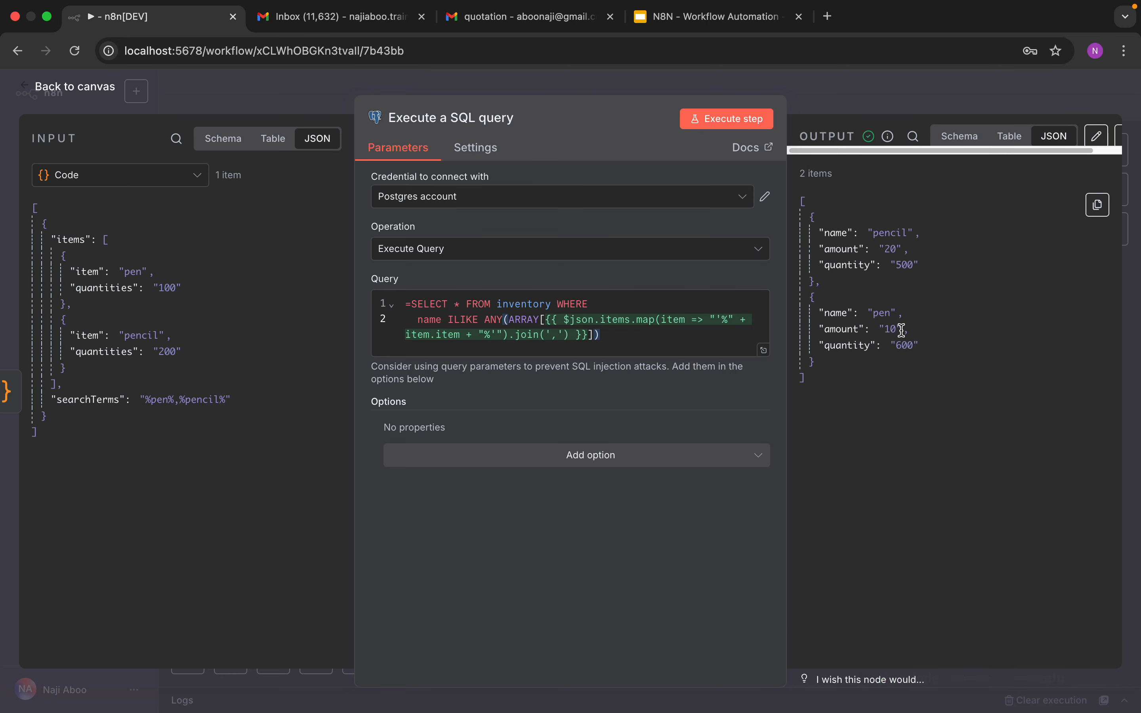
Step: Examine the inventory rows returned in the query output
{"action": "double_click", "coordinate": [894, 250]}
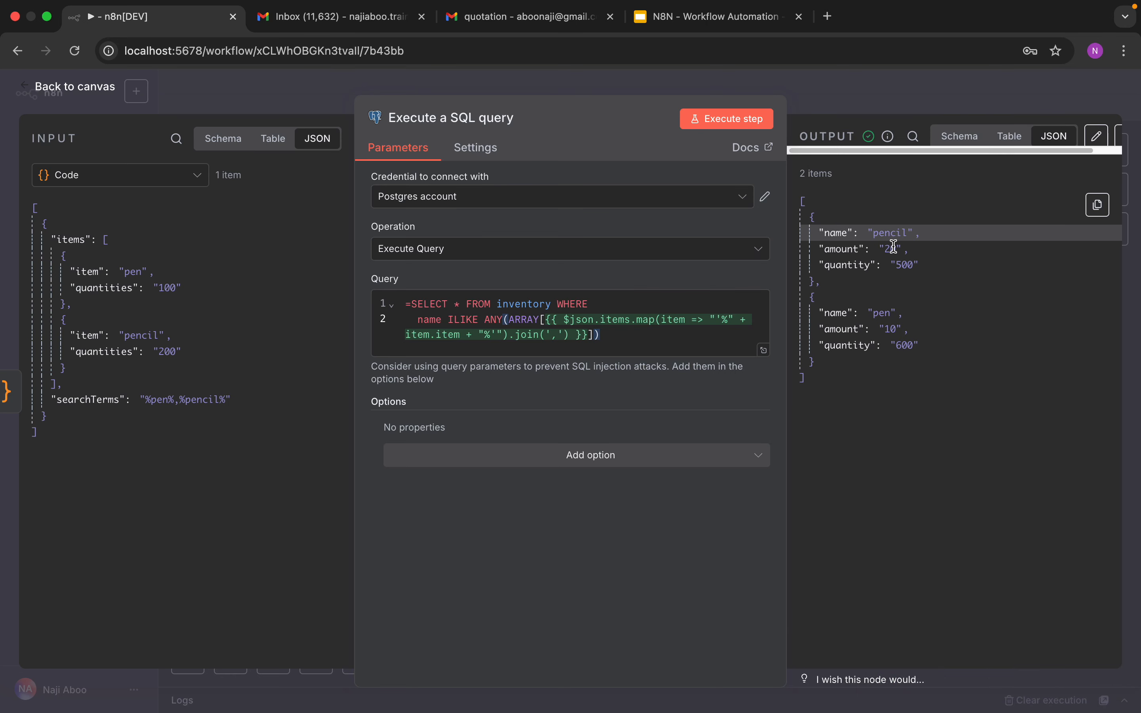
{"action": "left_click", "coordinate": [925, 313]}
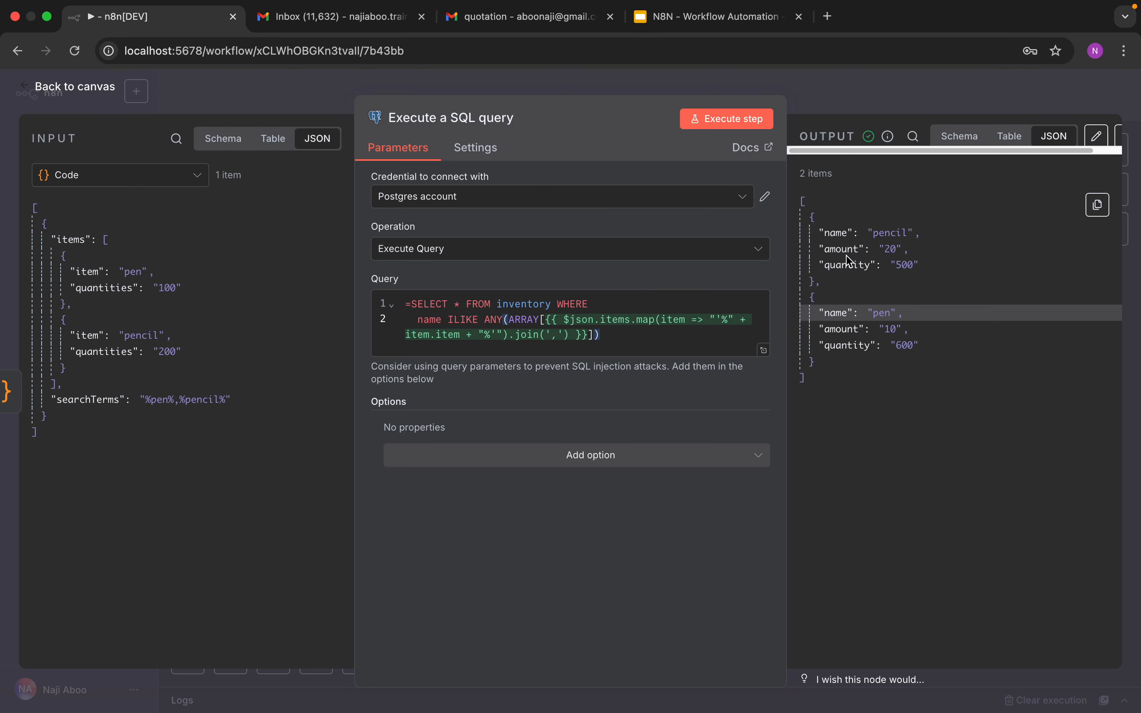
{"action": "double_click", "coordinate": [842, 233]}
{"action": "double_click", "coordinate": [885, 312]}
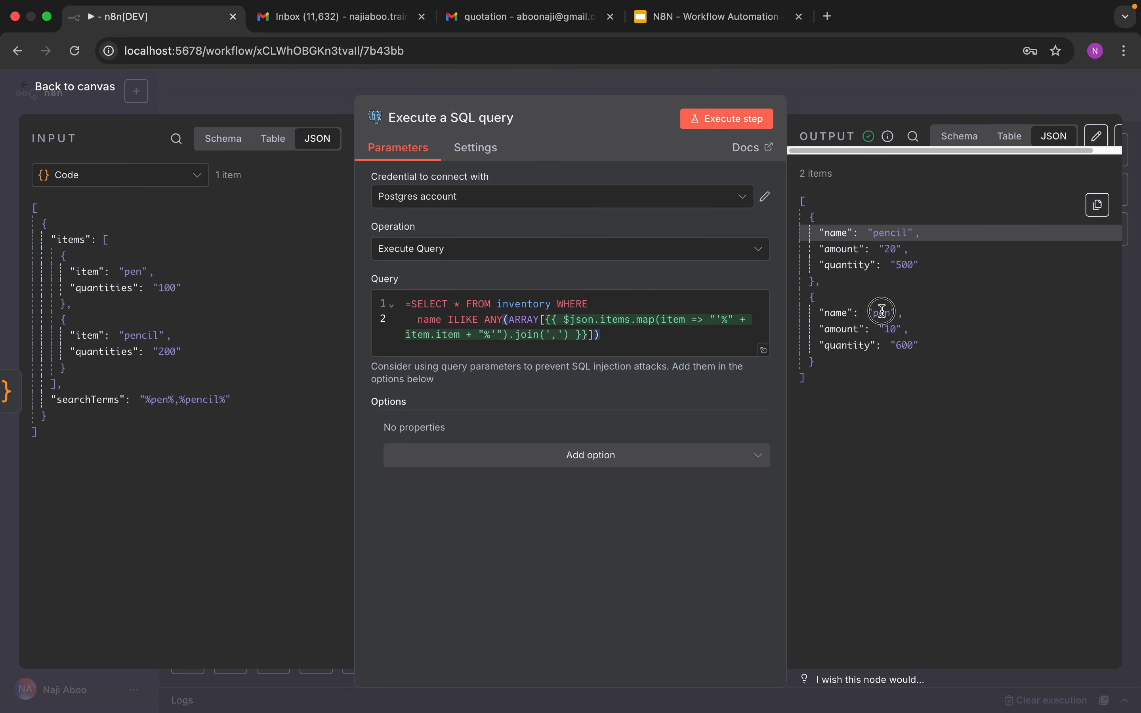
{"action": "left_click", "coordinate": [844, 249]}
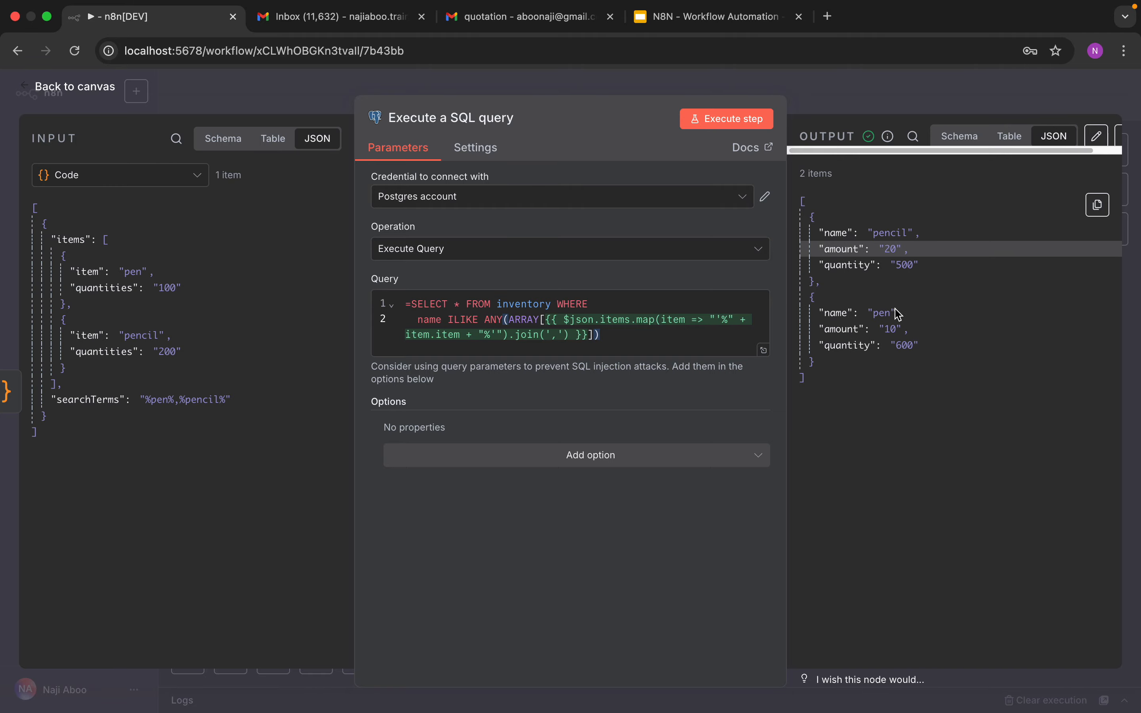
{"action": "left_click", "coordinate": [866, 349]}
{"action": "left_click_drag", "start_coordinate": [867, 354], "coordinate": [801, 203]}
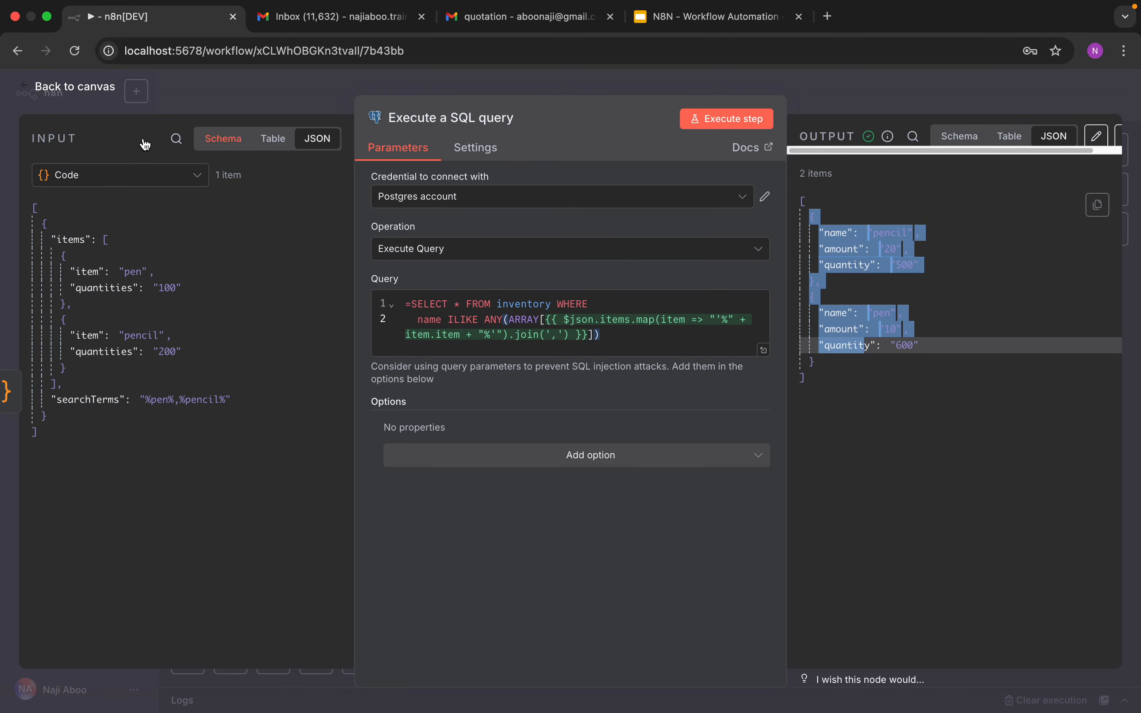
Step: Return to the canvas, zoom out and nudge the Postgres node into line with the workflow
{"action": "left_click", "coordinate": [73, 89]}
{"action": "left_click_drag", "start_coordinate": [693, 353], "coordinate": [591, 354]}
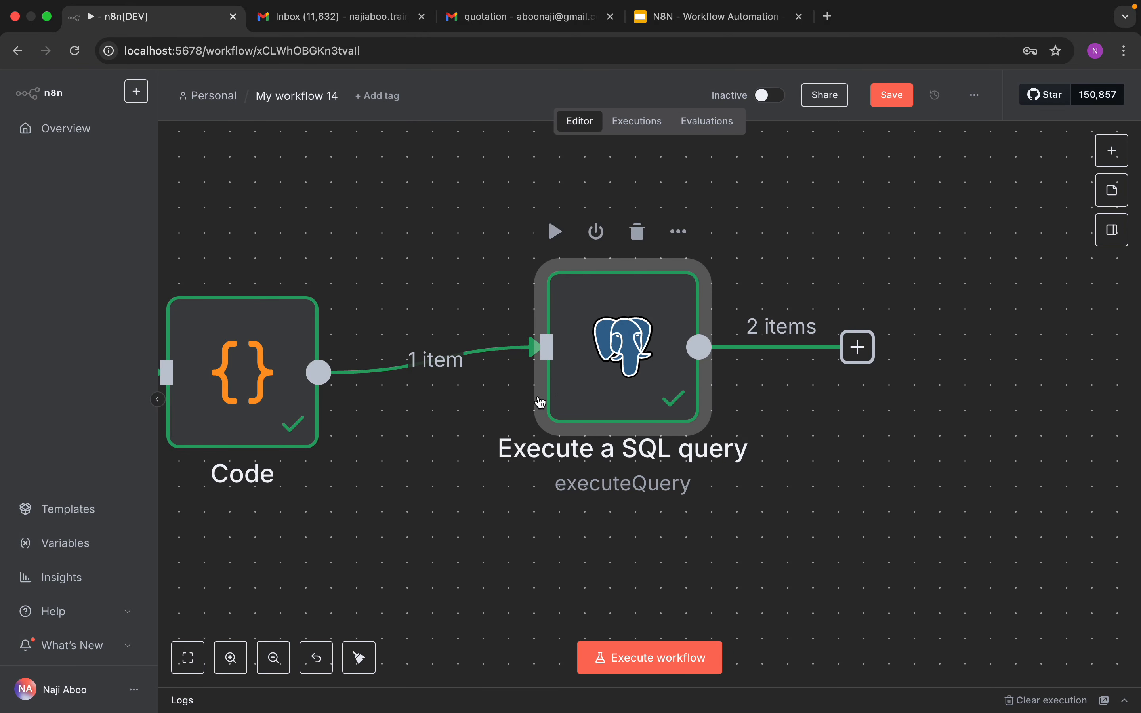
{"action": "left_click", "coordinate": [272, 659]}
{"action": "left_click", "coordinate": [273, 660]}
{"action": "left_click", "coordinate": [273, 659]}
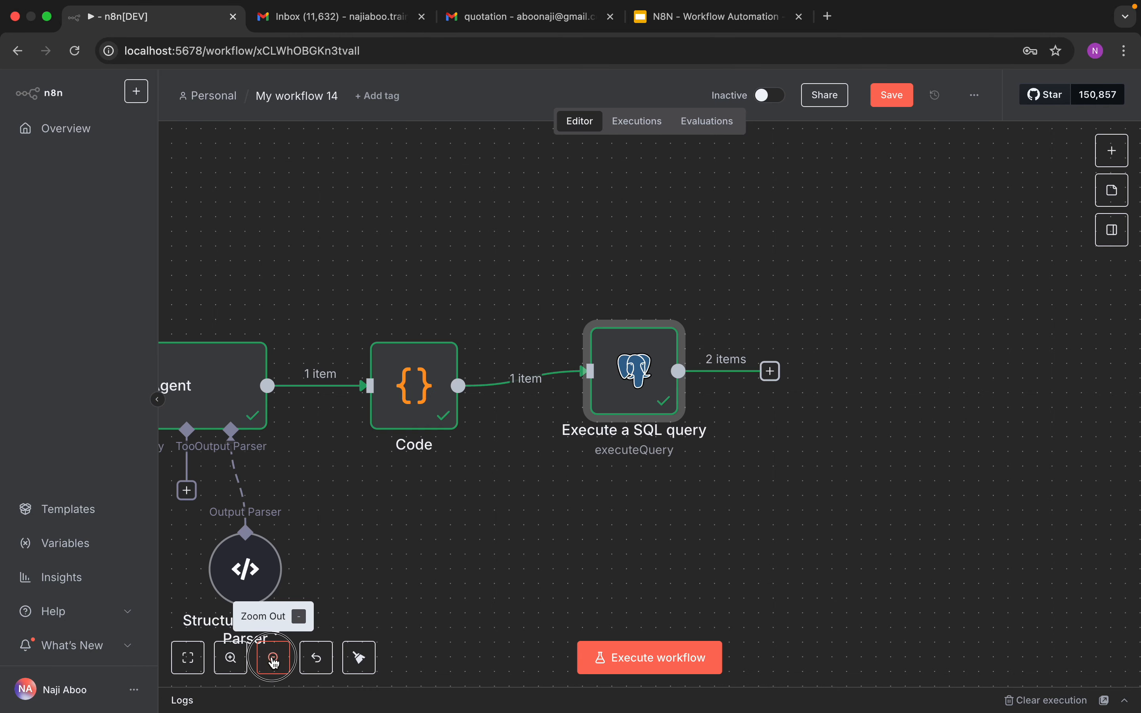
{"action": "left_click", "coordinate": [272, 660]}
{"action": "left_click", "coordinate": [272, 659]}
{"action": "left_click", "coordinate": [272, 660]}
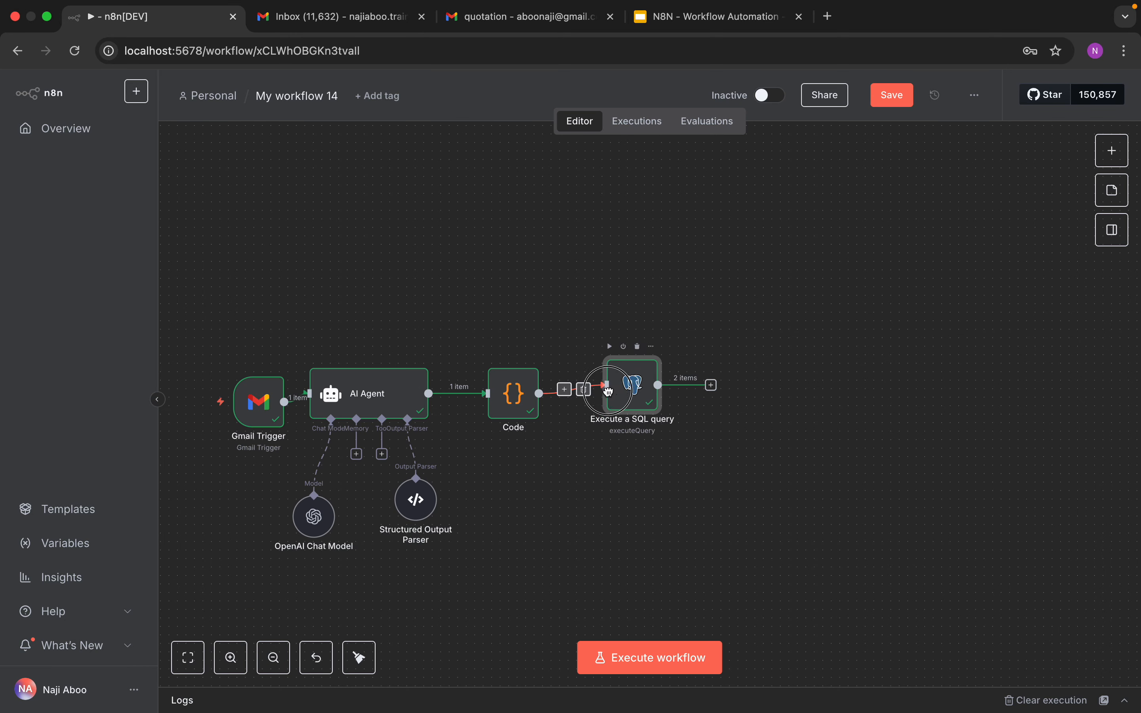
{"action": "mouse_move", "coordinate": [622, 391]}
{"action": "left_mouse_down"}
{"action": "mouse_move", "coordinate": [595, 391]}
{"action": "mouse_move", "coordinate": [613, 391]}
{"action": "left_mouse_up"}
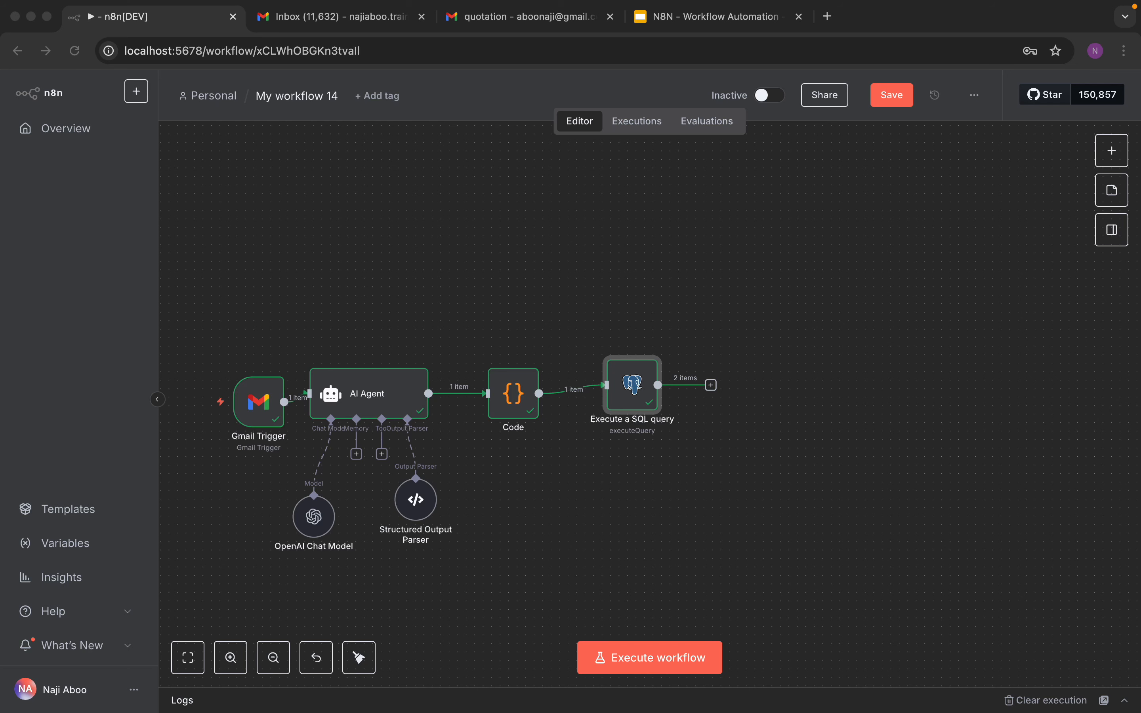
Step: Add a Code node after the Postgres node from the nodes panel search for code
{"action": "left_click", "coordinate": [1109, 144]}
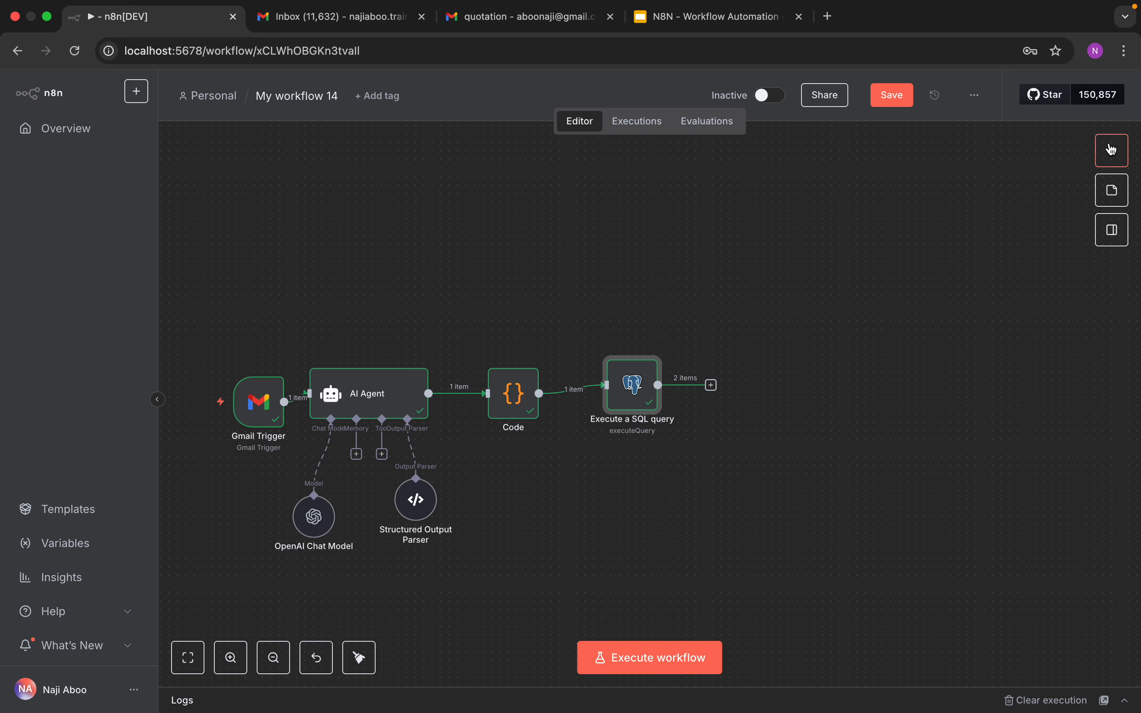
{"action": "left_click", "coordinate": [1113, 151]}
{"action": "left_click", "coordinate": [946, 191]}
{"action": "type", "text": "code"}
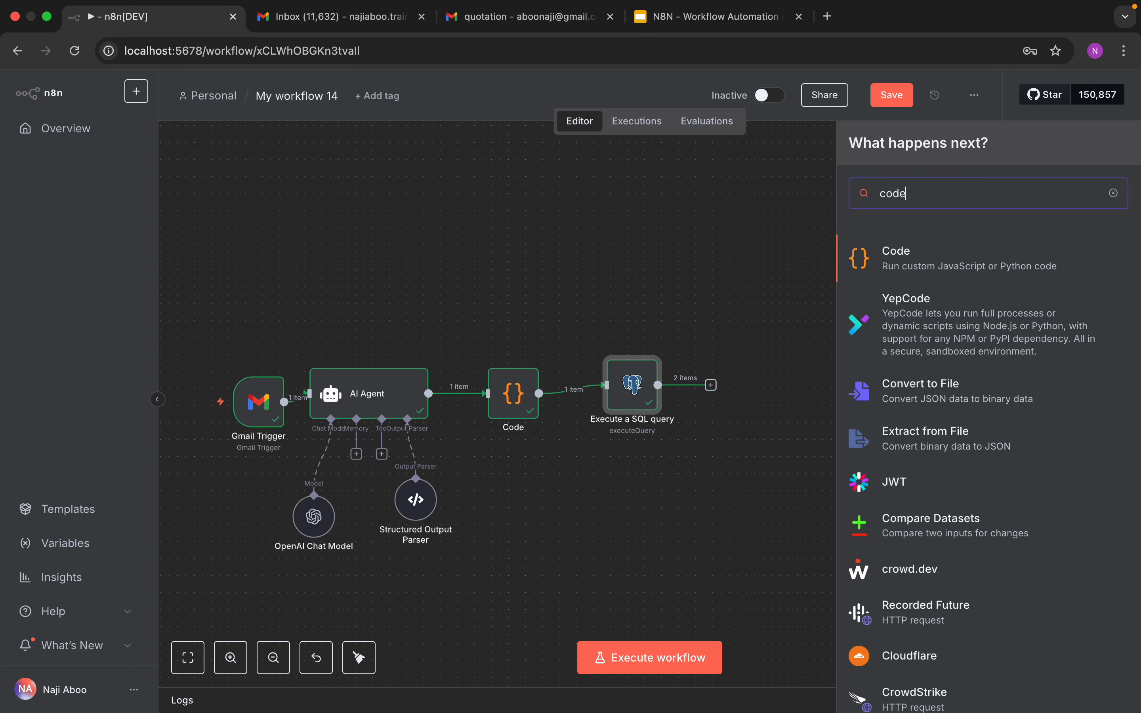
{"action": "left_click", "coordinate": [884, 250]}
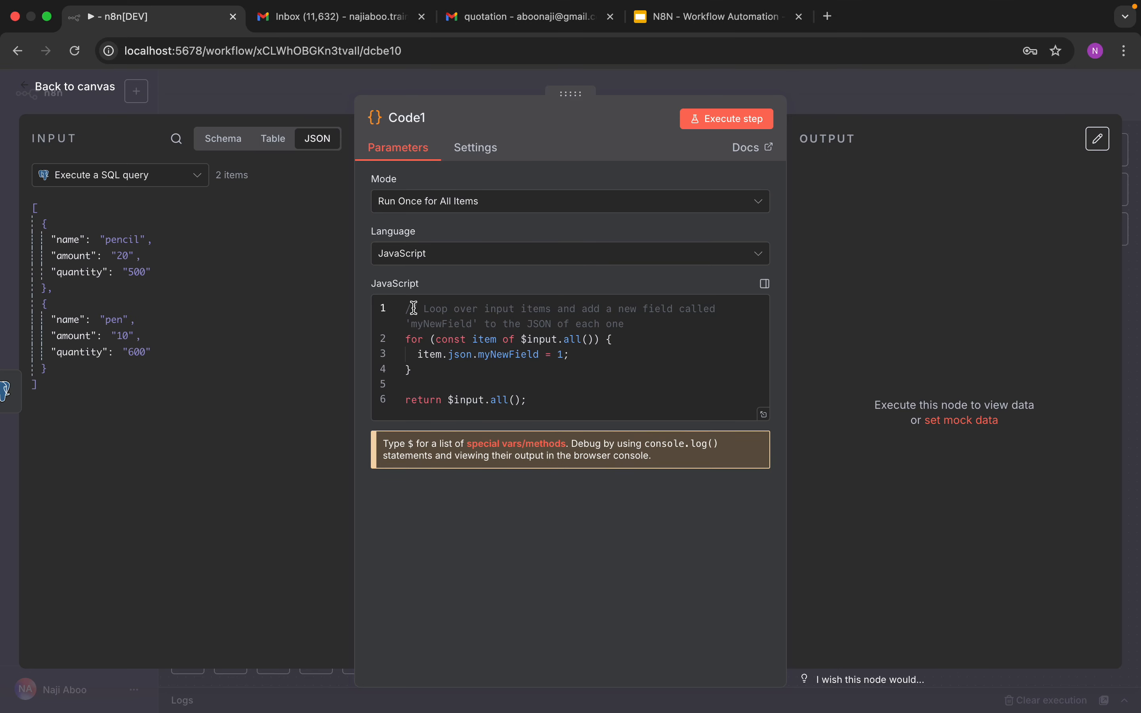
Step: Replace the new Code node's default JavaScript with pasted code that formats the inventory rows into a string, and execute it
{"action": "left_click_drag", "start_coordinate": [407, 309], "coordinate": [540, 480]}
{"action": "key", "text": "BackSpace"}
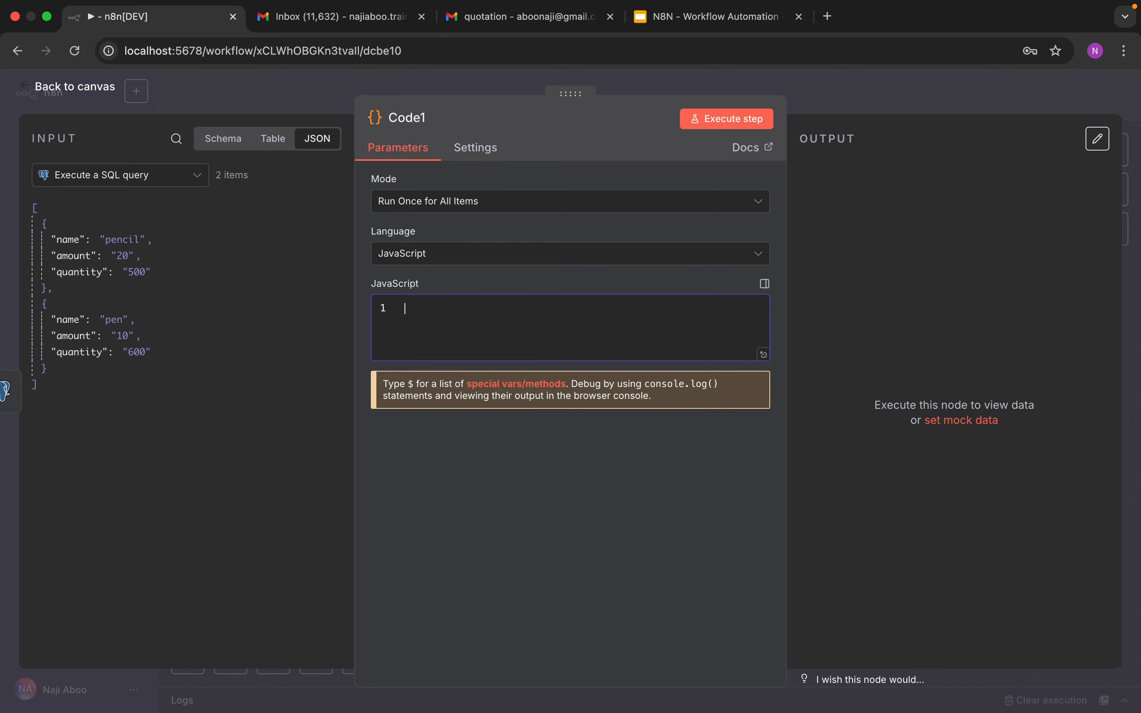
{"action": "right_click", "coordinate": [520, 319]}
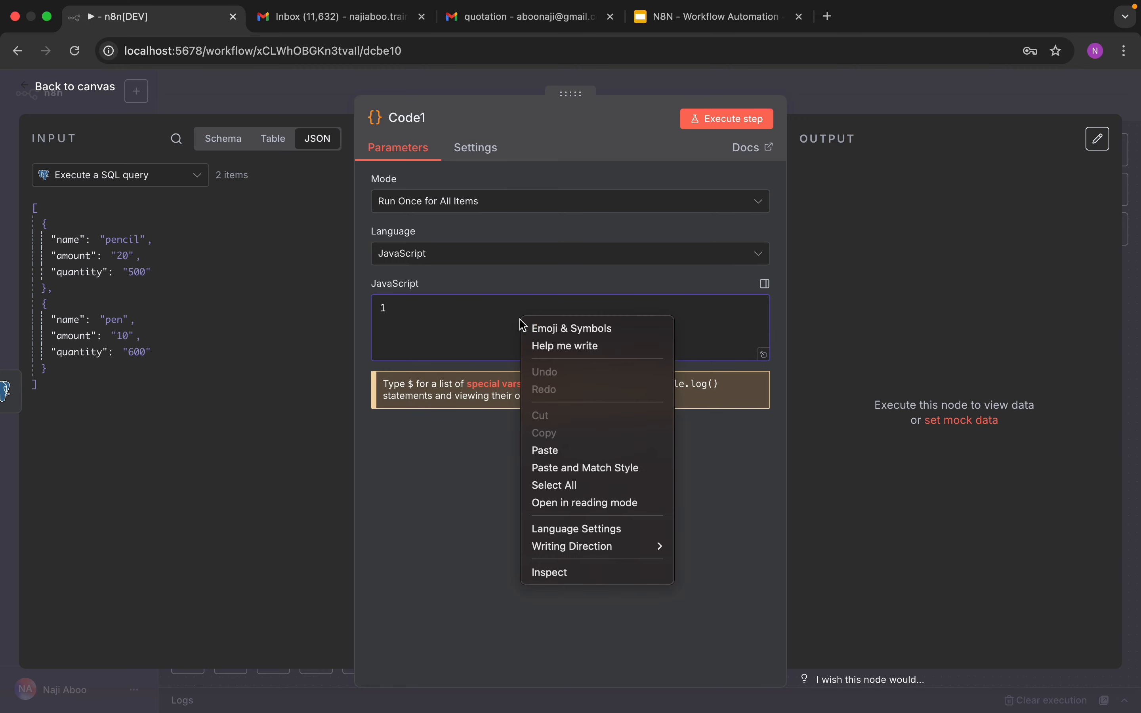
{"action": "left_click", "coordinate": [568, 447]}
{"action": "left_click", "coordinate": [723, 124]}
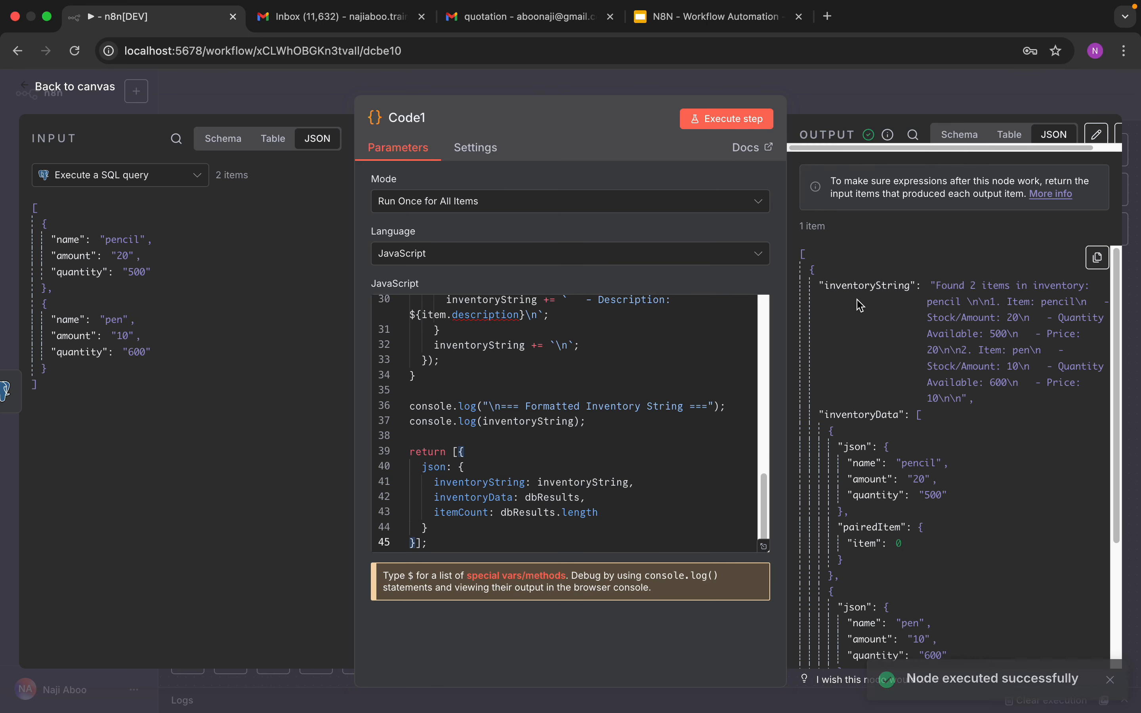
Step: Review the Code node's output fields, then go back to the canvas
{"action": "scroll", "coordinate": [887, 401], "scroll_direction": "down", "scroll_amount": 4}
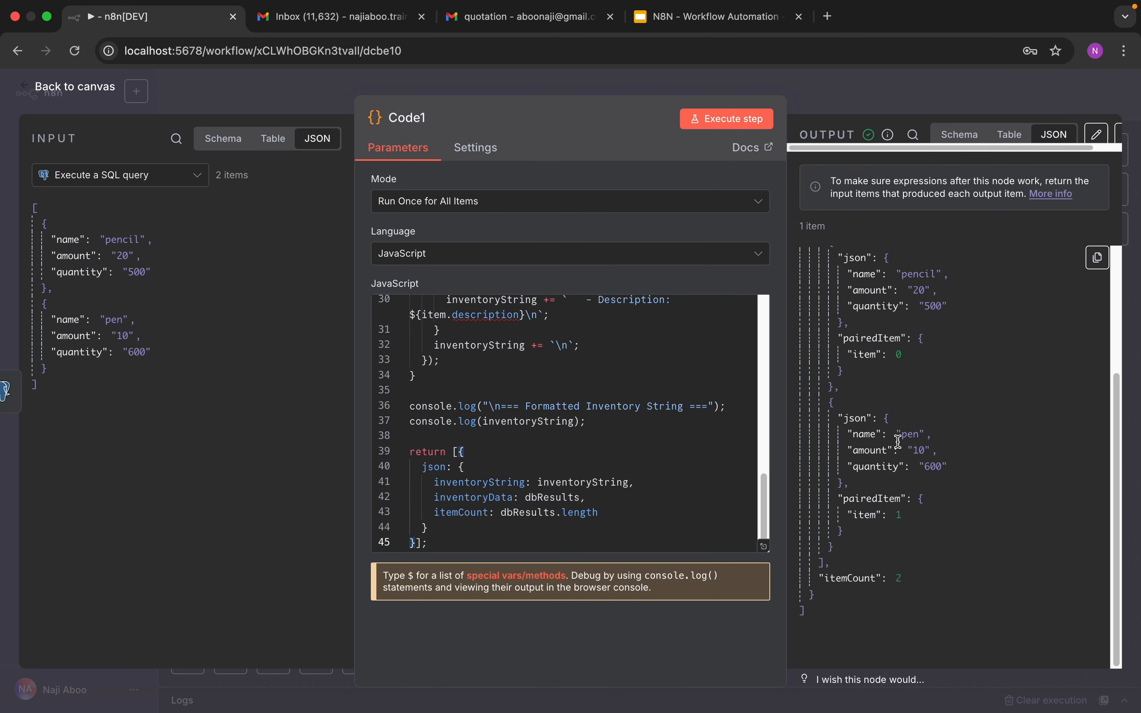
{"action": "scroll", "coordinate": [883, 560], "scroll_direction": "up", "scroll_amount": 4}
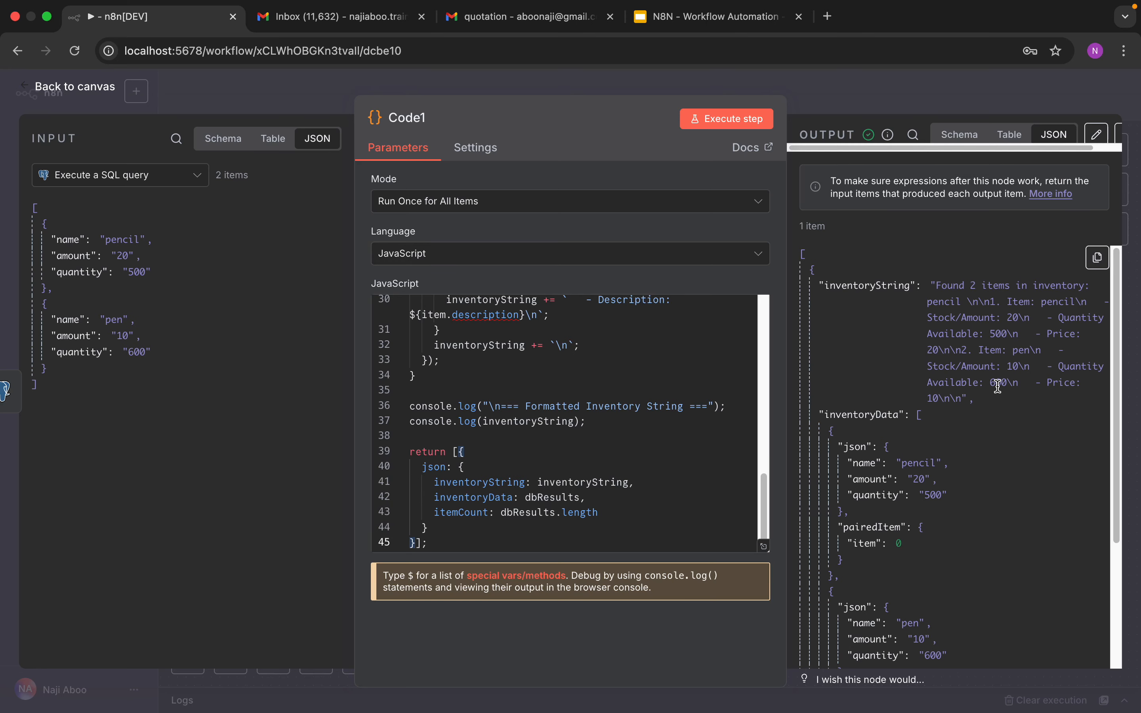
{"action": "left_click", "coordinate": [71, 90]}
Step: Nudge the Gmail Trigger node, then add another Code node from the nodes panel search for code
{"action": "left_click", "coordinate": [742, 393]}
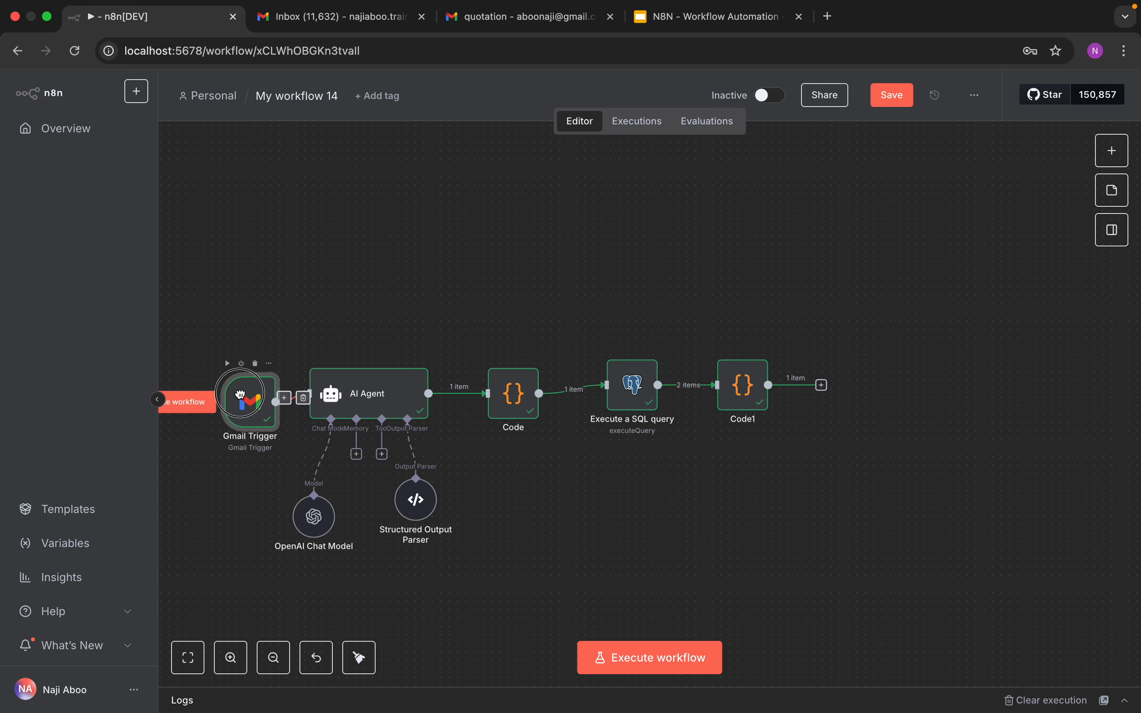
{"action": "left_click_drag", "start_coordinate": [260, 409], "coordinate": [243, 400]}
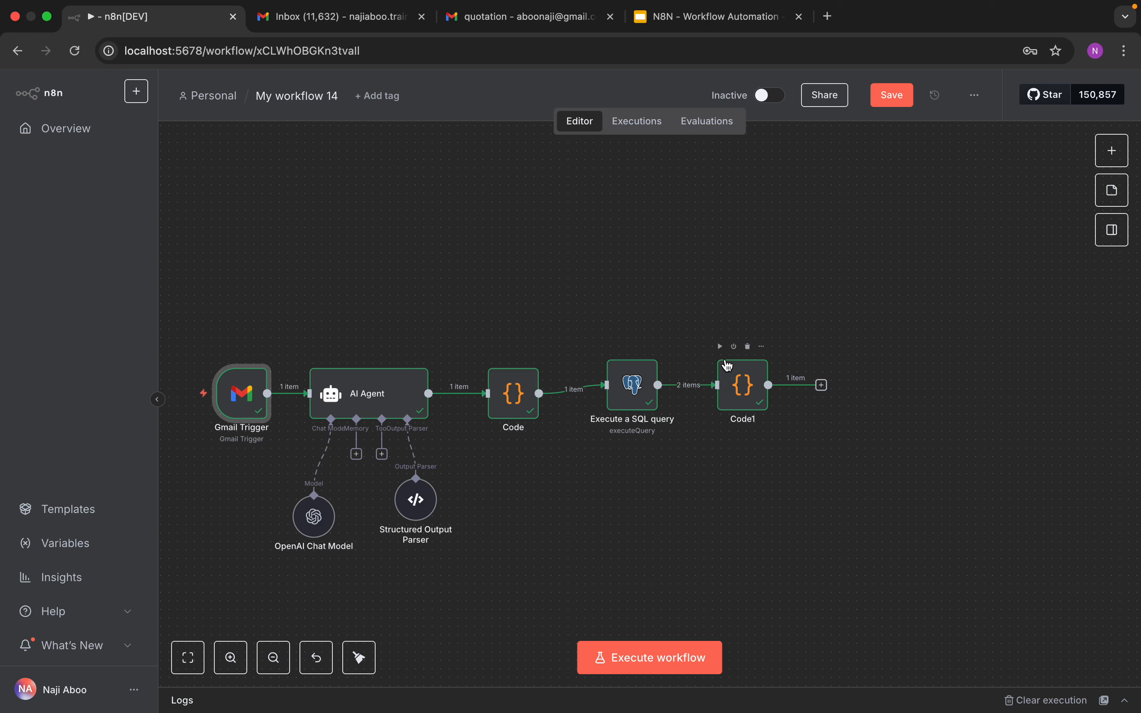
{"action": "mouse_move", "coordinate": [732, 354]}
{"action": "left_click", "coordinate": [1112, 151]}
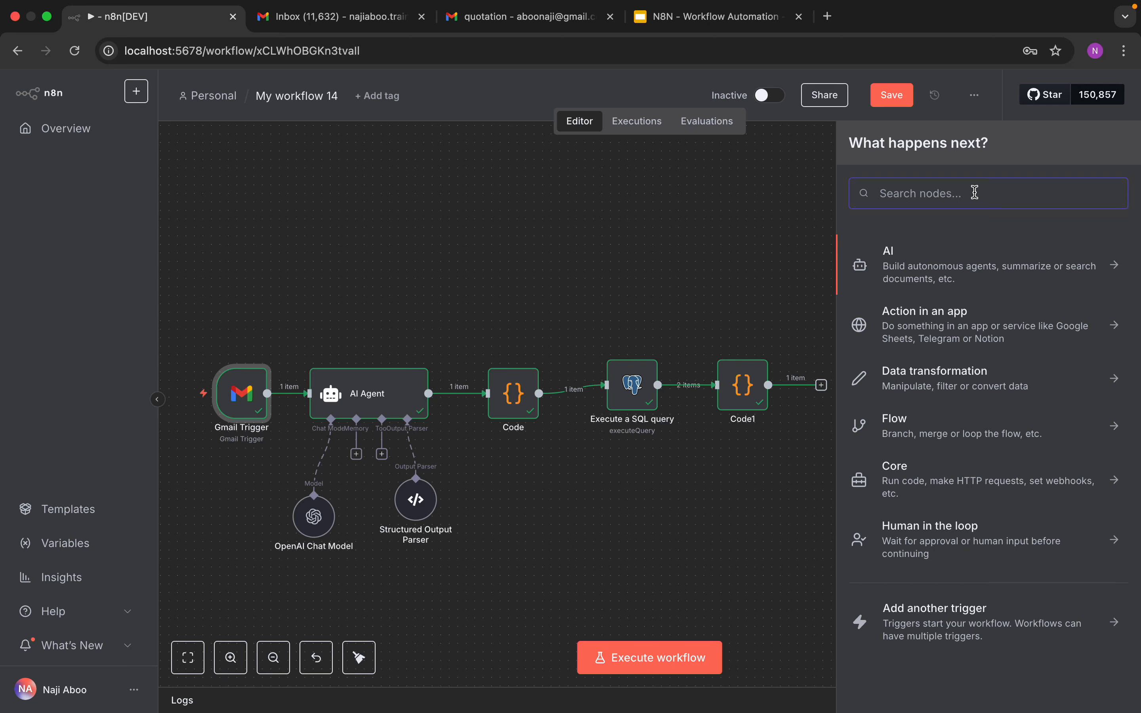
{"action": "type", "text": "code"}
{"action": "left_click", "coordinate": [956, 261]}
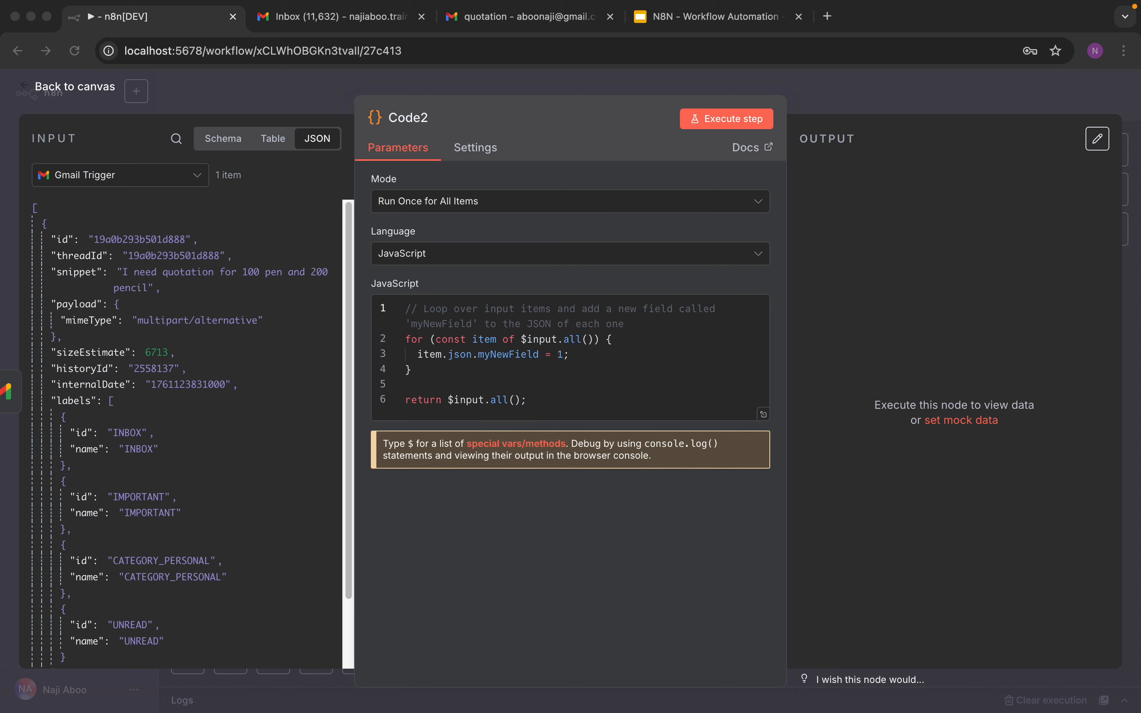
Step: Replace this Code node's default code with pasted code combining Gmail data, AI items and inventory into one message, and execute it
{"action": "left_click", "coordinate": [407, 307]}
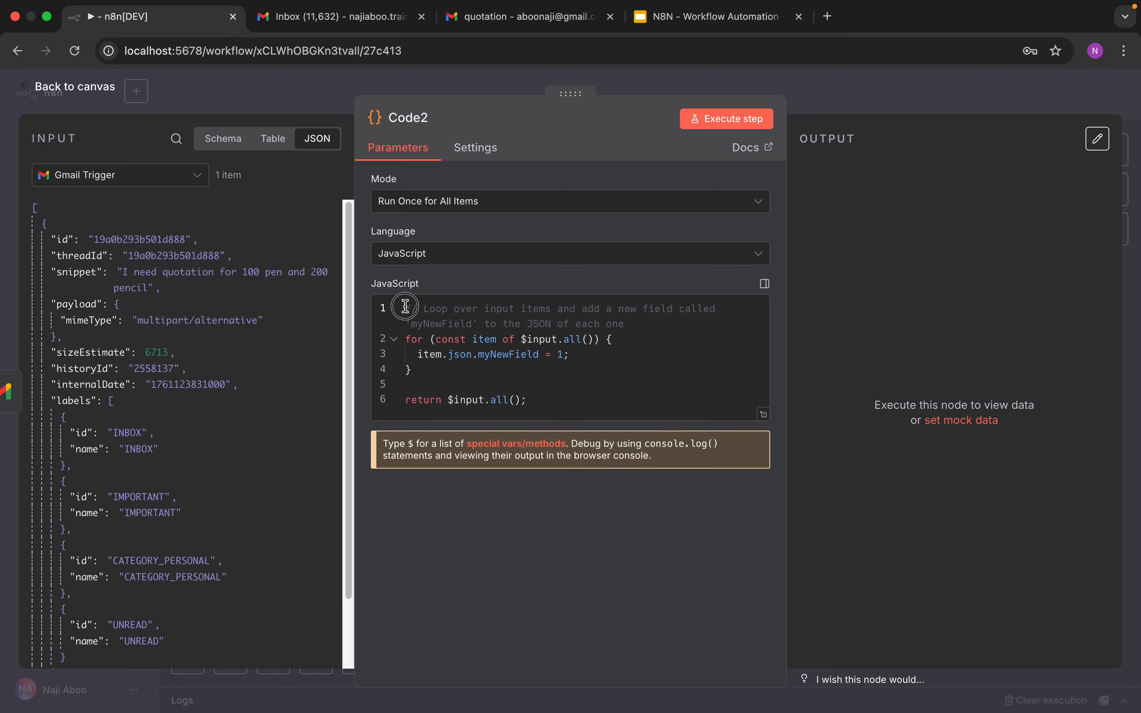
{"action": "left_click_drag", "start_coordinate": [406, 307], "coordinate": [491, 427]}
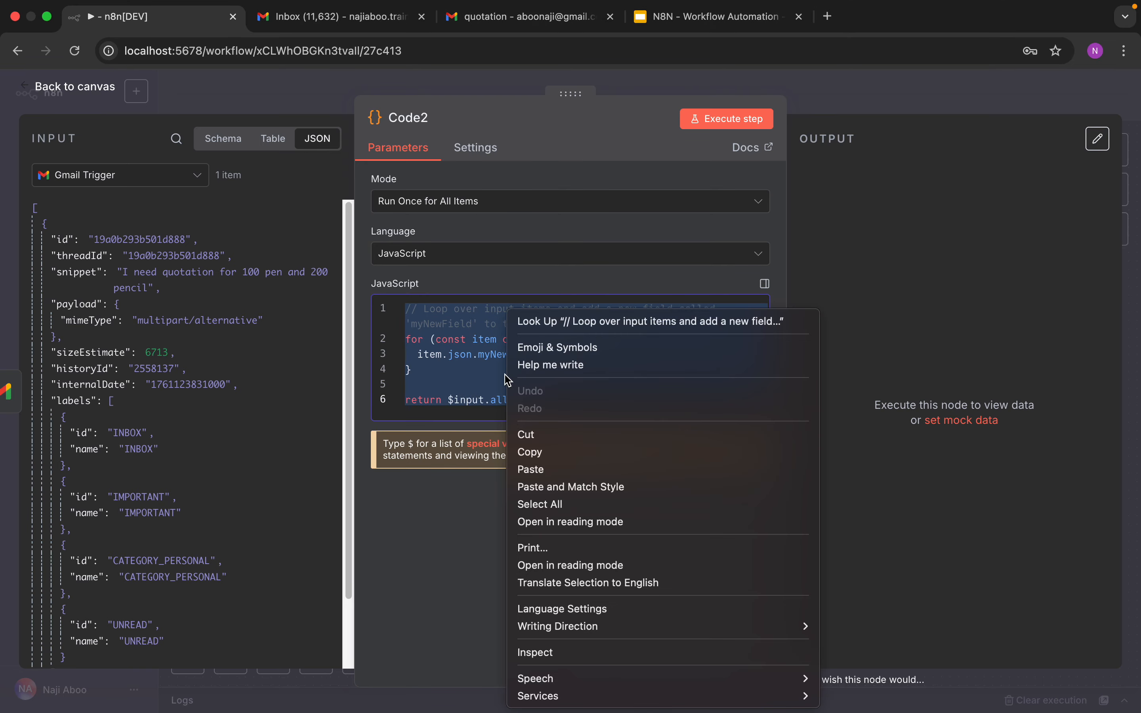
{"action": "right_click", "coordinate": [506, 378]}
{"action": "left_click", "coordinate": [532, 468]}
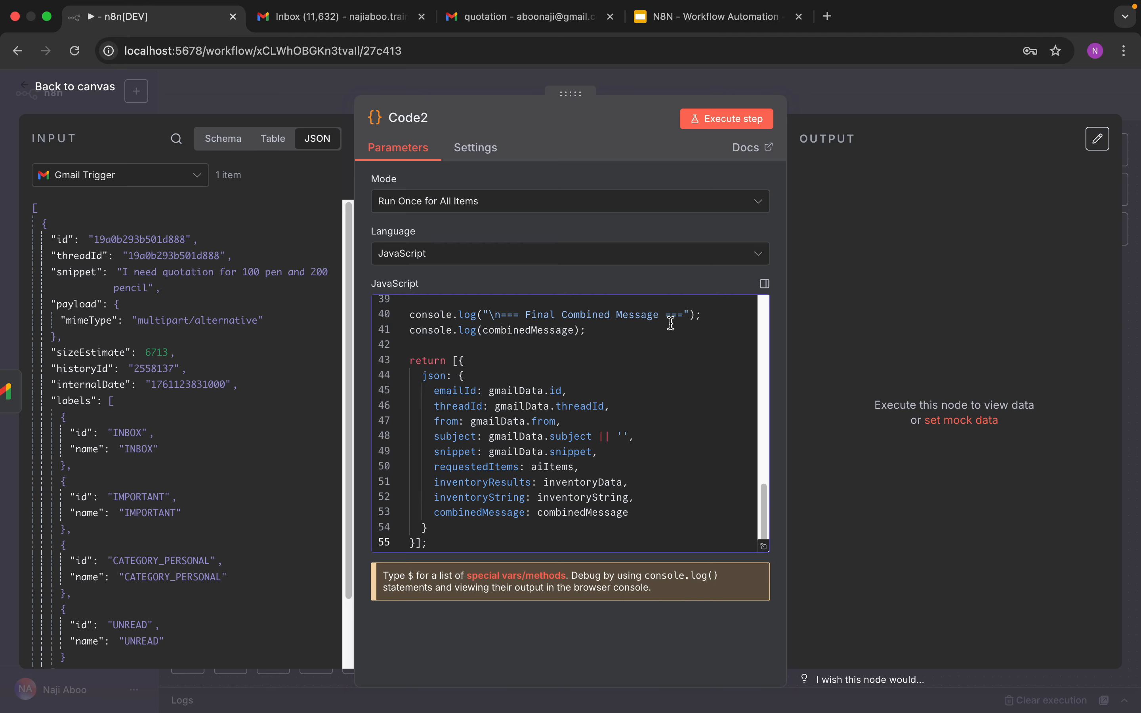
{"action": "left_click", "coordinate": [725, 132]}
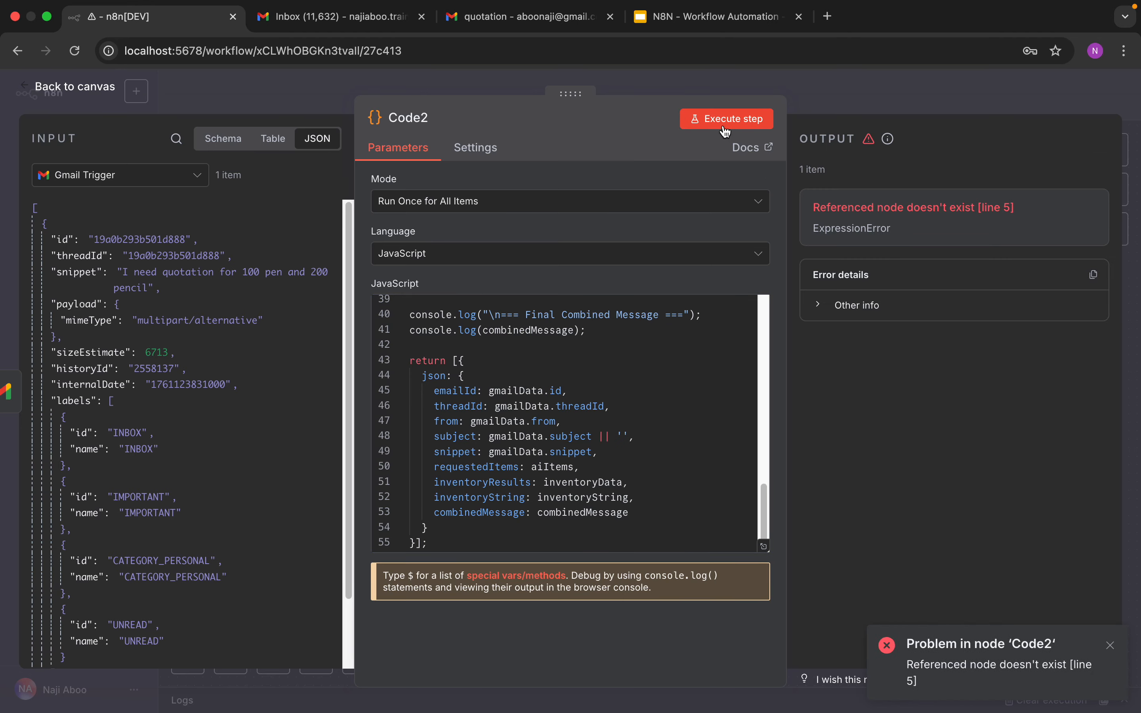
Step: Clear the whole script, paste a revised version of the combining code and return to the canvas
{"action": "scroll", "coordinate": [568, 437], "scroll_direction": "up", "scroll_amount": 10}
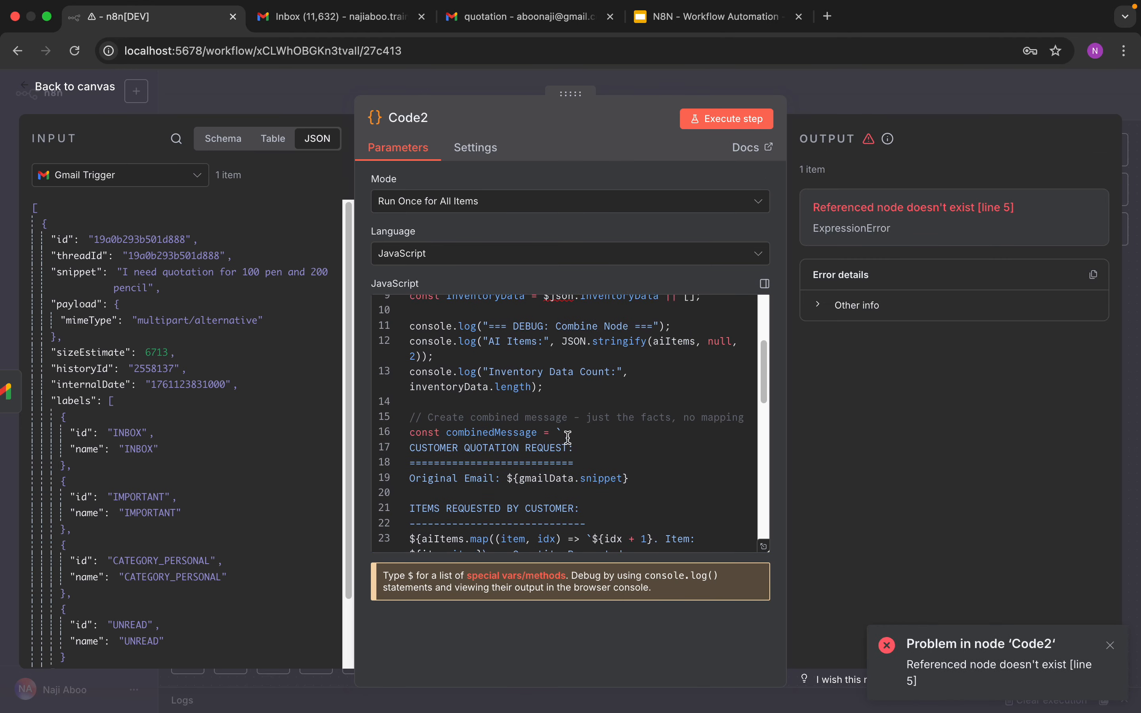
{"action": "scroll", "coordinate": [567, 438], "scroll_direction": "down", "scroll_amount": 5}
{"action": "scroll", "coordinate": [568, 437], "scroll_direction": "up", "scroll_amount": 10}
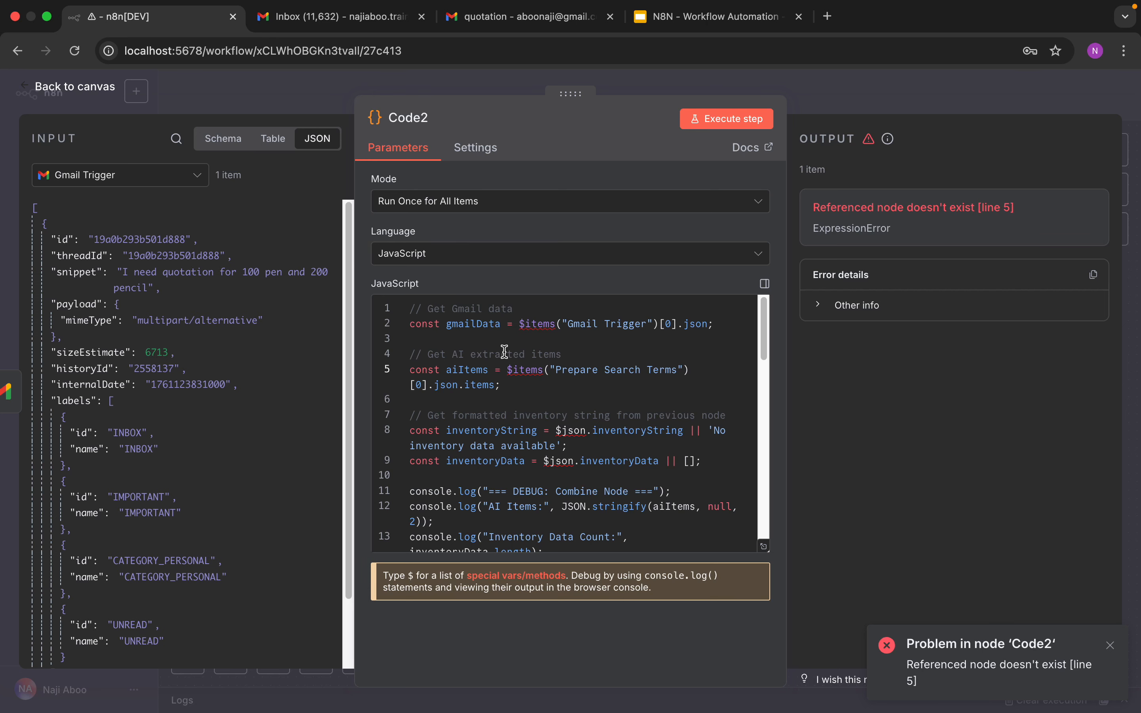
{"action": "left_click_drag", "start_coordinate": [409, 307], "coordinate": [562, 569]}
{"action": "key", "text": "BackSpace"}
{"action": "key", "text": "super+Tab"}
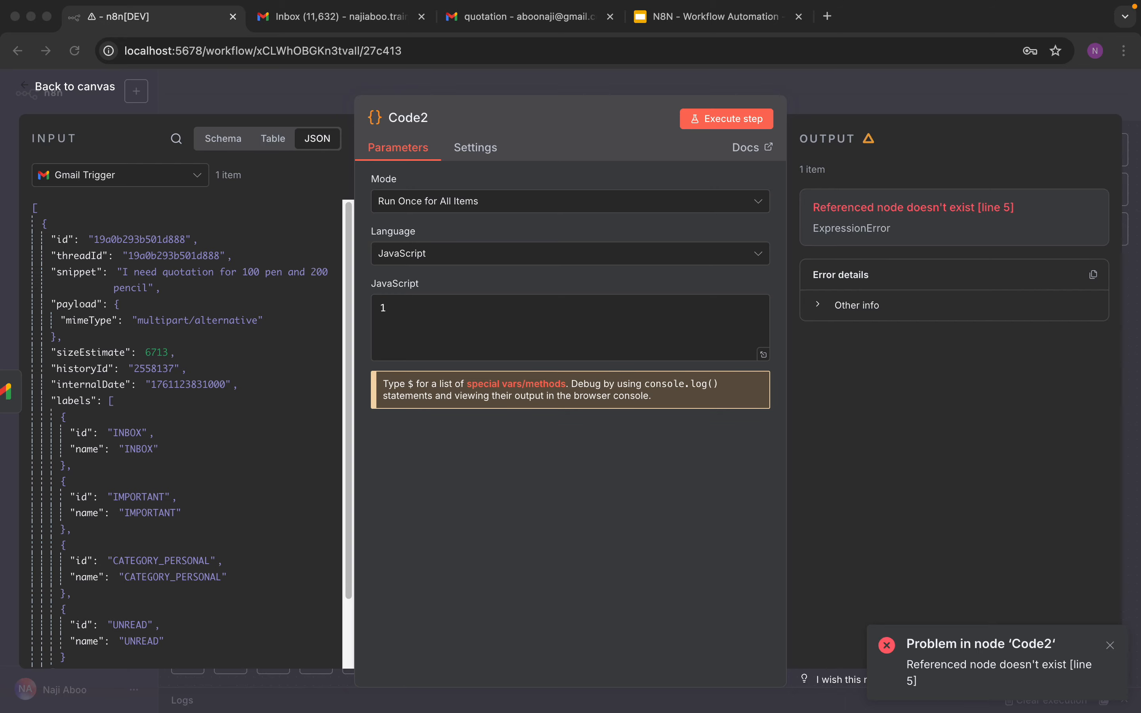
{"action": "right_click", "coordinate": [511, 327]}
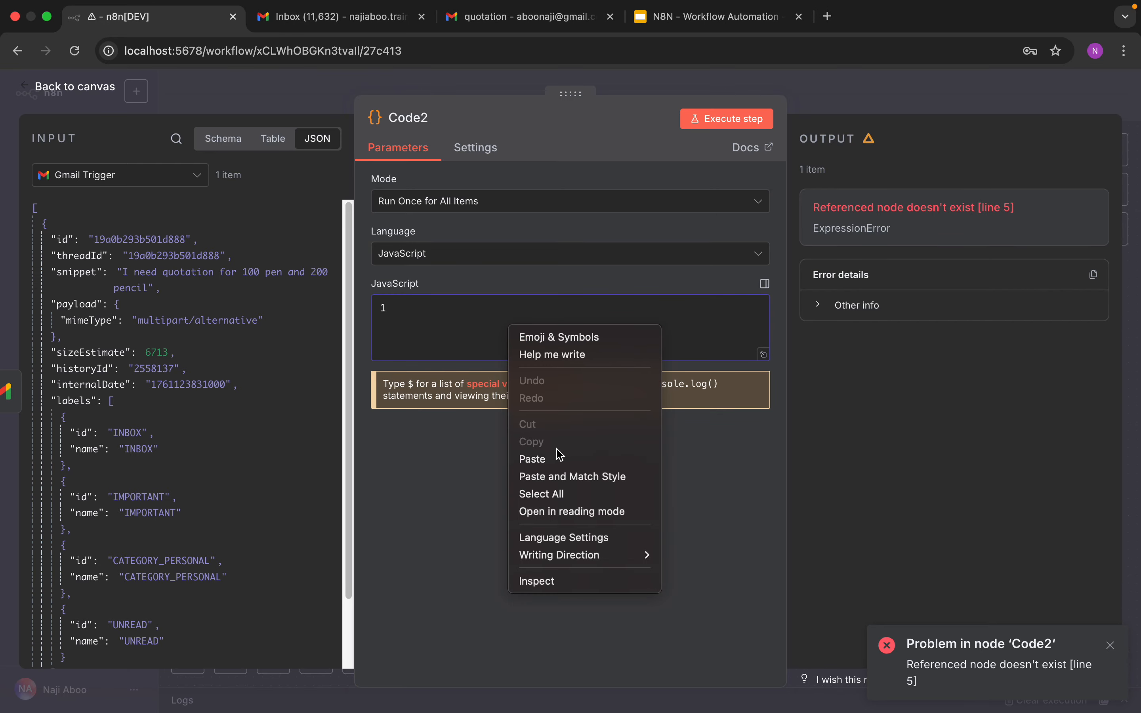
{"action": "left_click", "coordinate": [532, 459]}
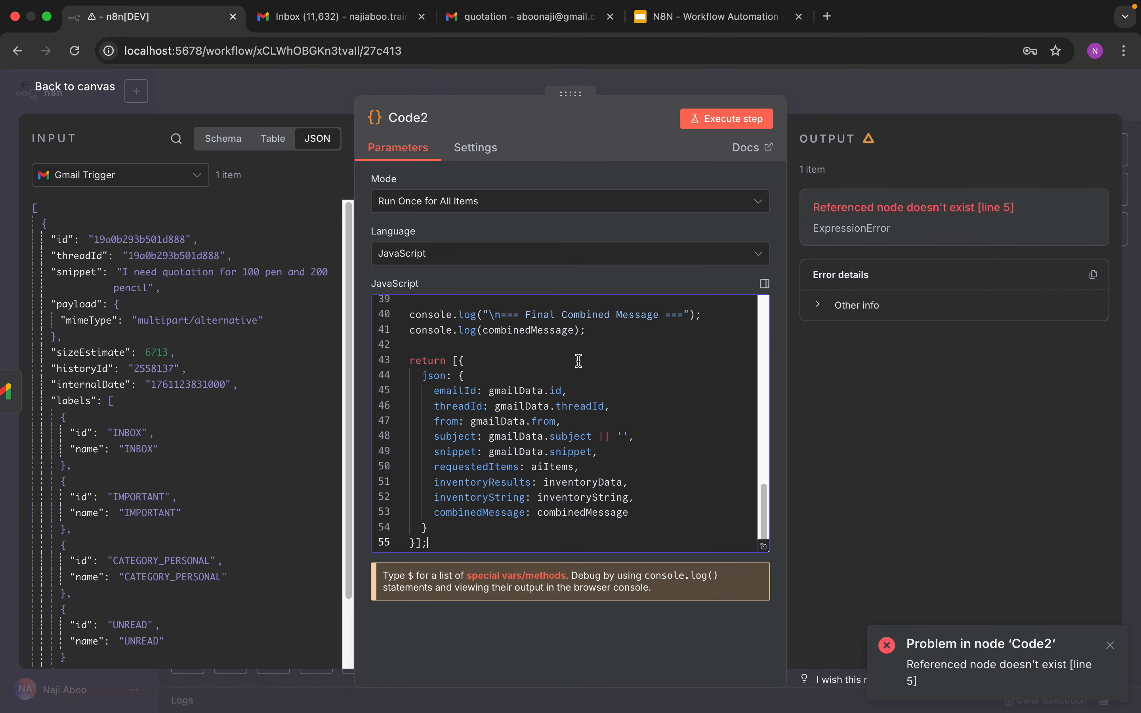
{"action": "left_click", "coordinate": [99, 90]}
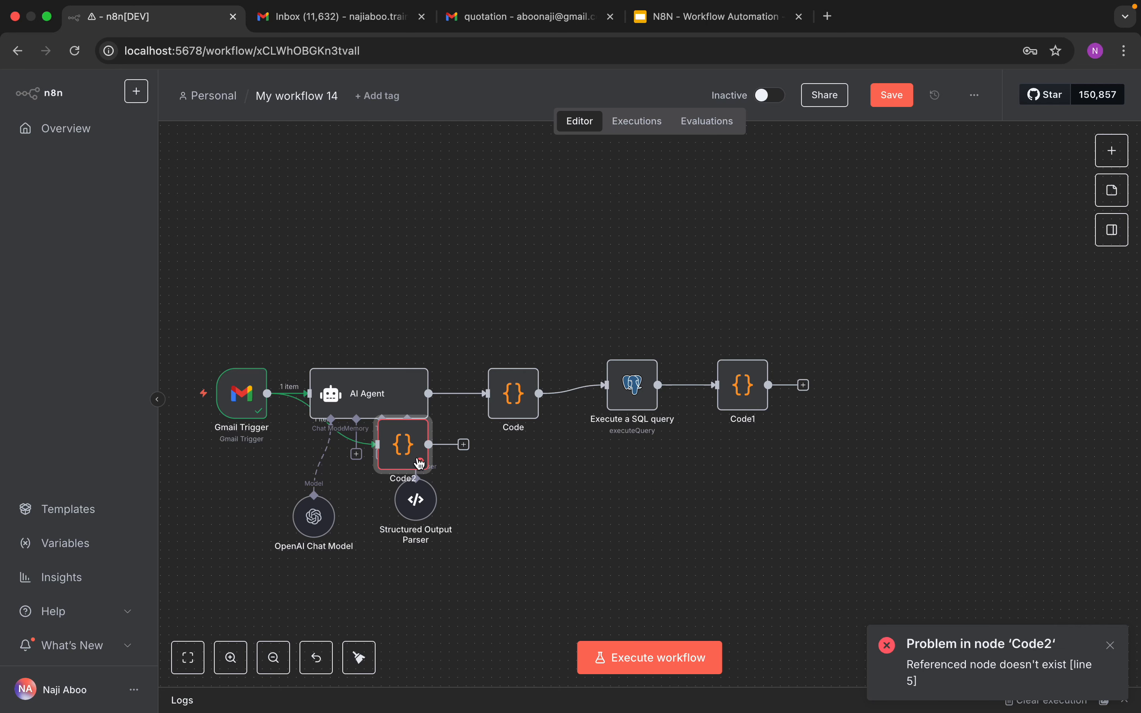
Step: Move the Code2 node to the end of the chain, delete its link from Gmail Trigger and connect Code1 into it
{"action": "left_click_drag", "start_coordinate": [420, 463], "coordinate": [945, 303]}
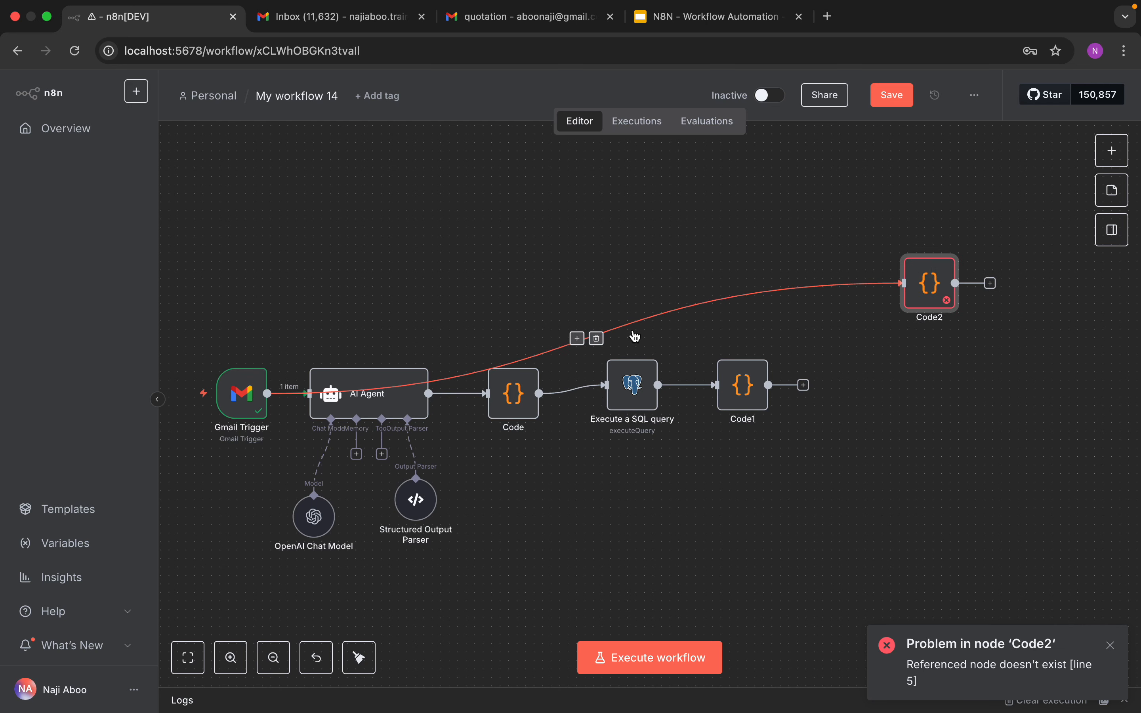
{"action": "left_click", "coordinate": [600, 336]}
{"action": "left_click_drag", "start_coordinate": [804, 385], "coordinate": [844, 388]}
Step: Open Code2, execute the step and scroll back to the top of its script to review the referenced nodes
{"action": "double_click", "coordinate": [855, 384]}
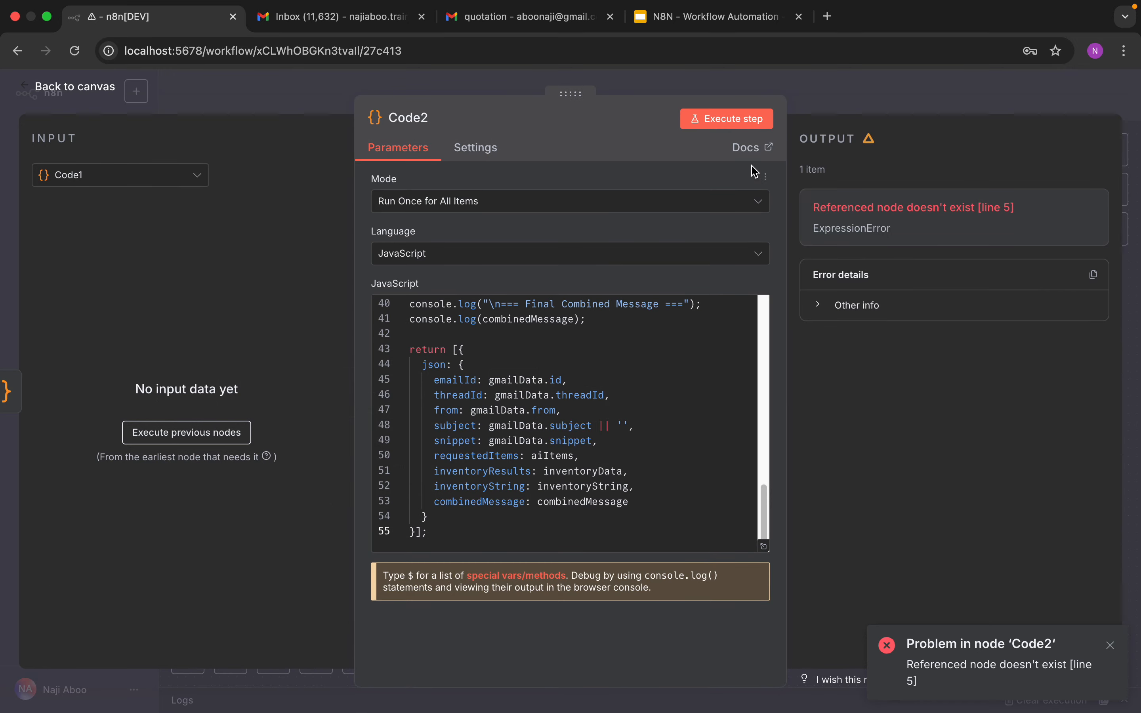
{"action": "left_click", "coordinate": [729, 130]}
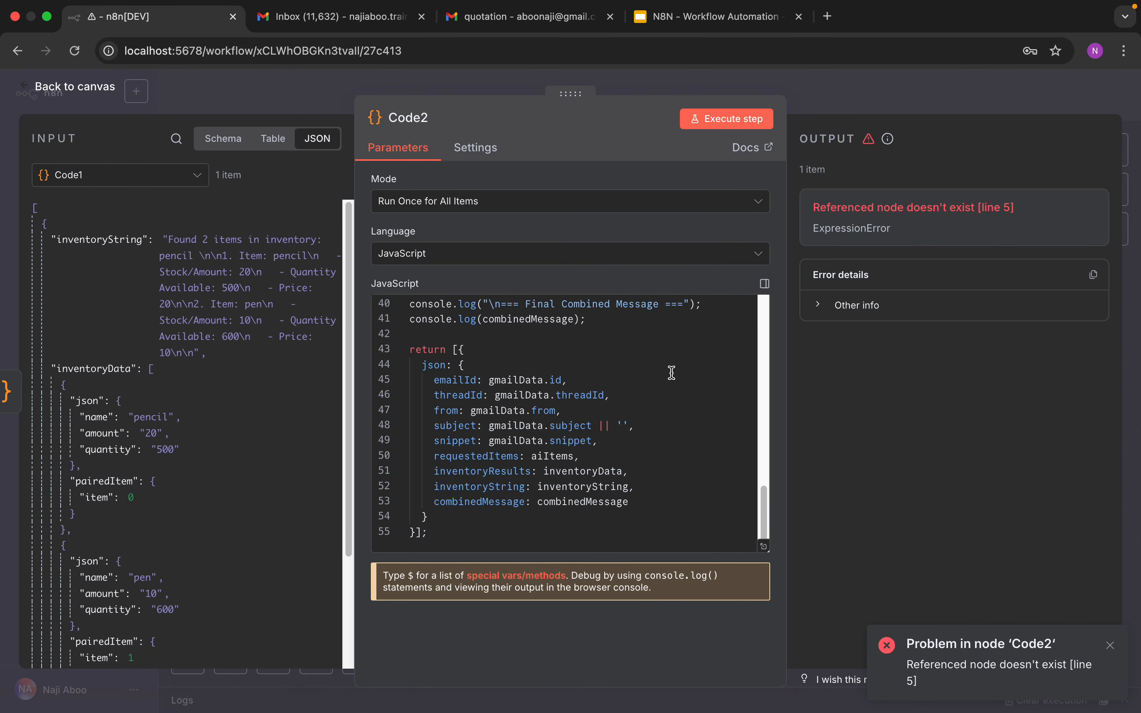
{"action": "left_click", "coordinate": [725, 129]}
{"action": "scroll", "coordinate": [632, 401], "scroll_direction": "up", "scroll_amount": 10}
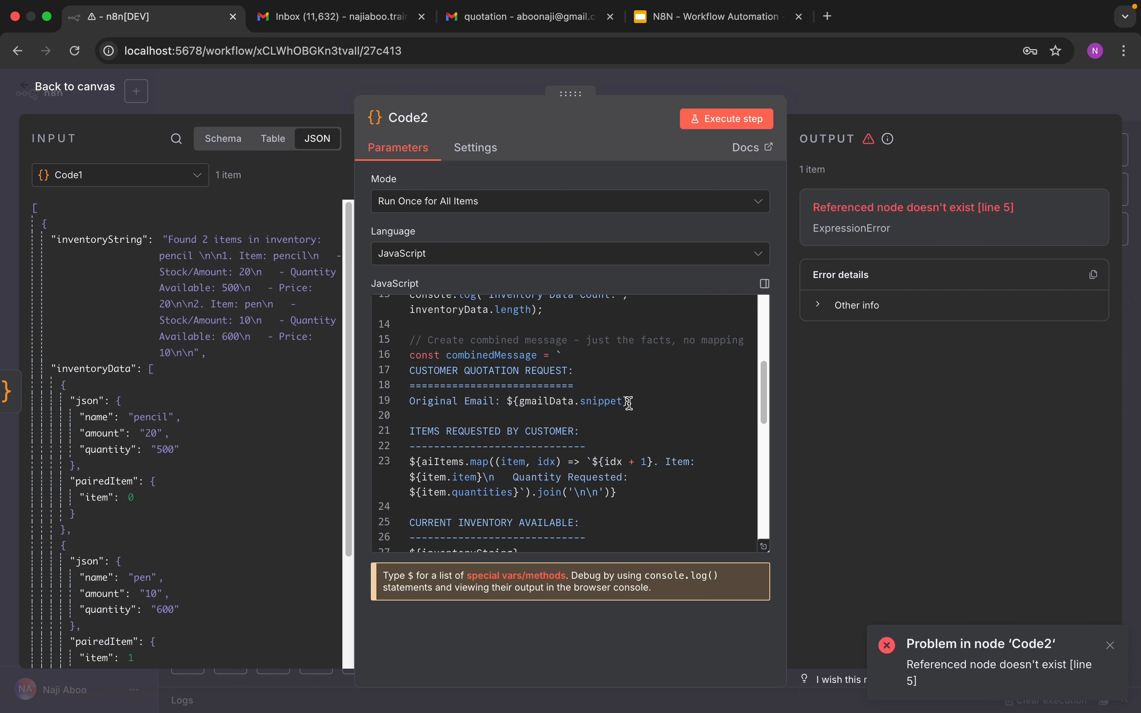
{"action": "scroll", "coordinate": [628, 402], "scroll_direction": "up", "scroll_amount": 5}
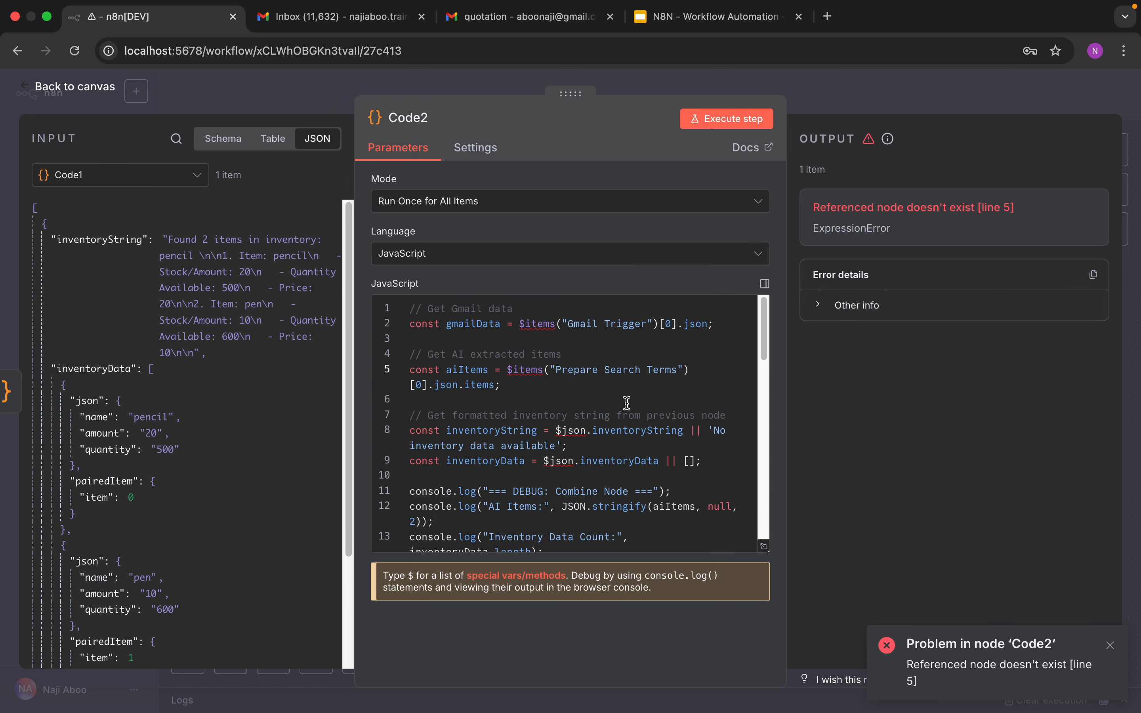
{"action": "left_click", "coordinate": [452, 343]}
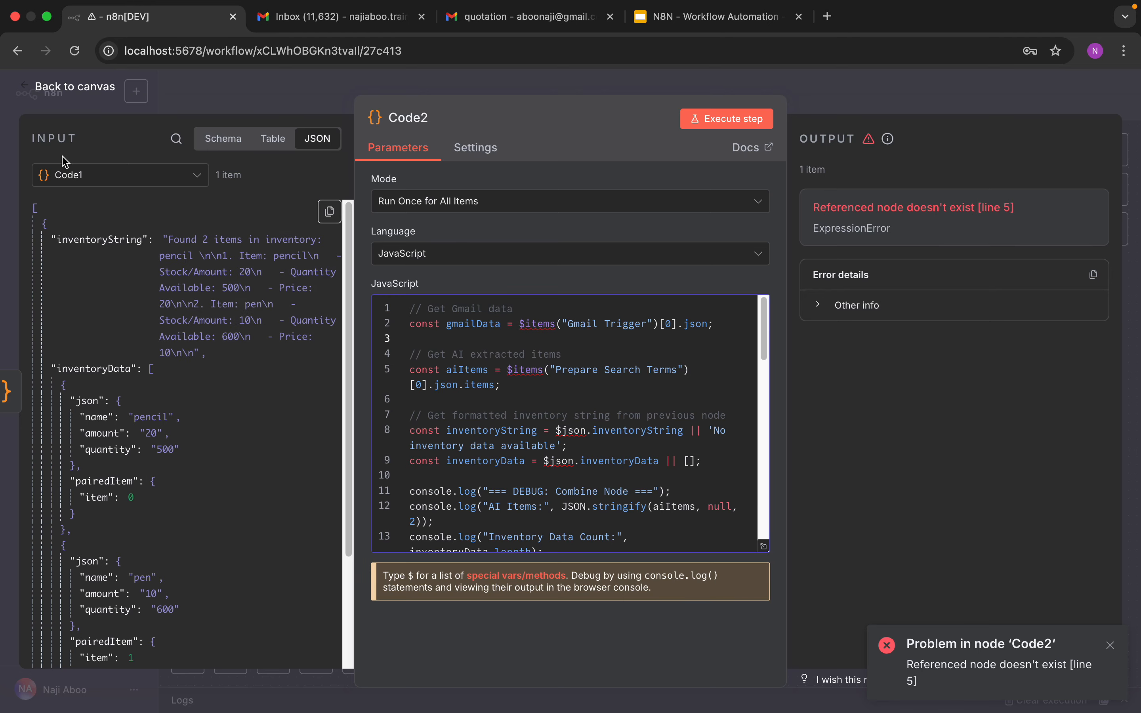
{"action": "left_click", "coordinate": [71, 87]}
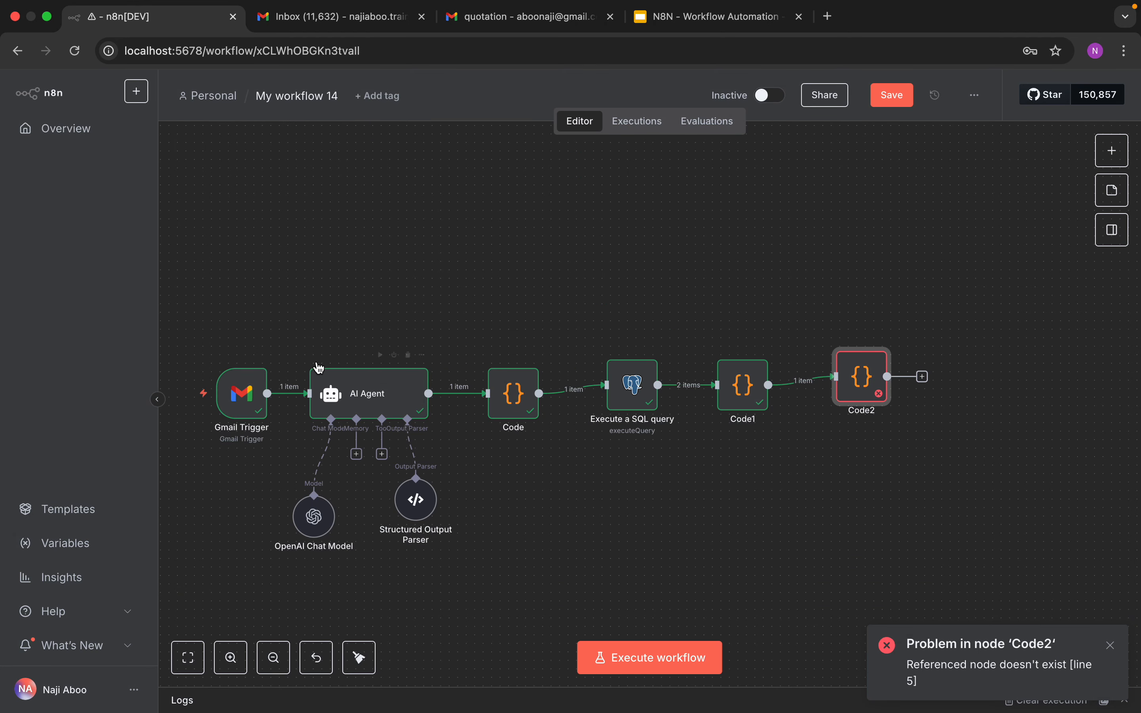
Step: Inspect the node names available in Code1's input list and its script, then return to the canvas
{"action": "left_click", "coordinate": [352, 393]}
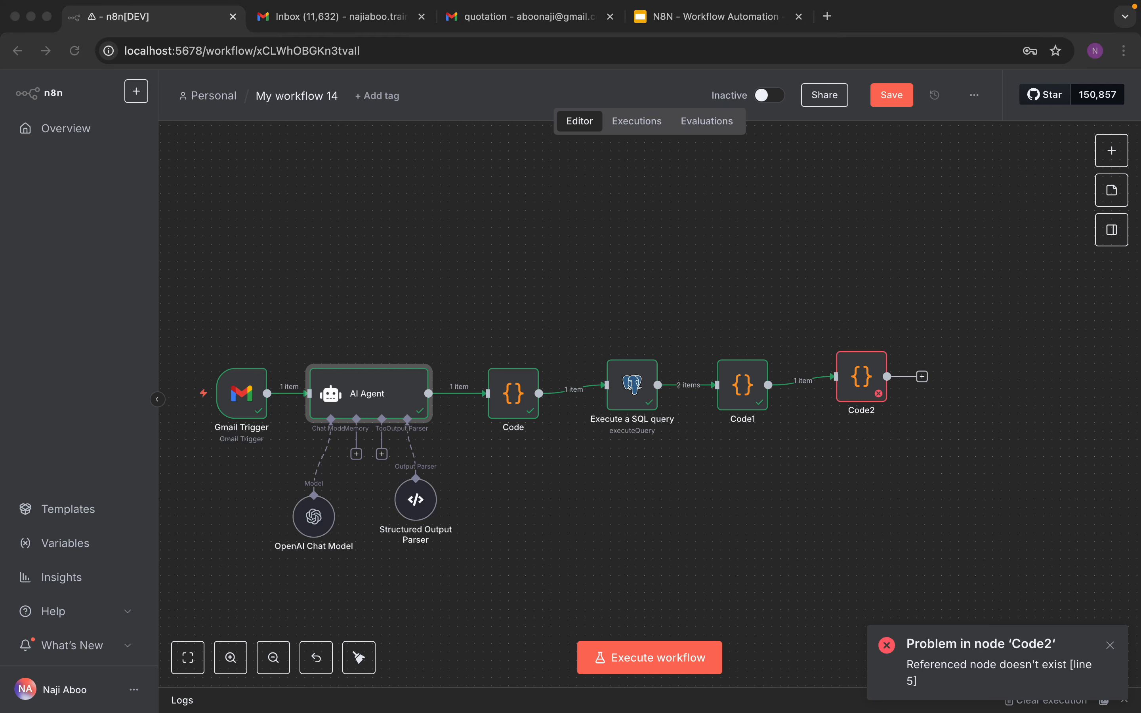
{"action": "left_click", "coordinate": [512, 407]}
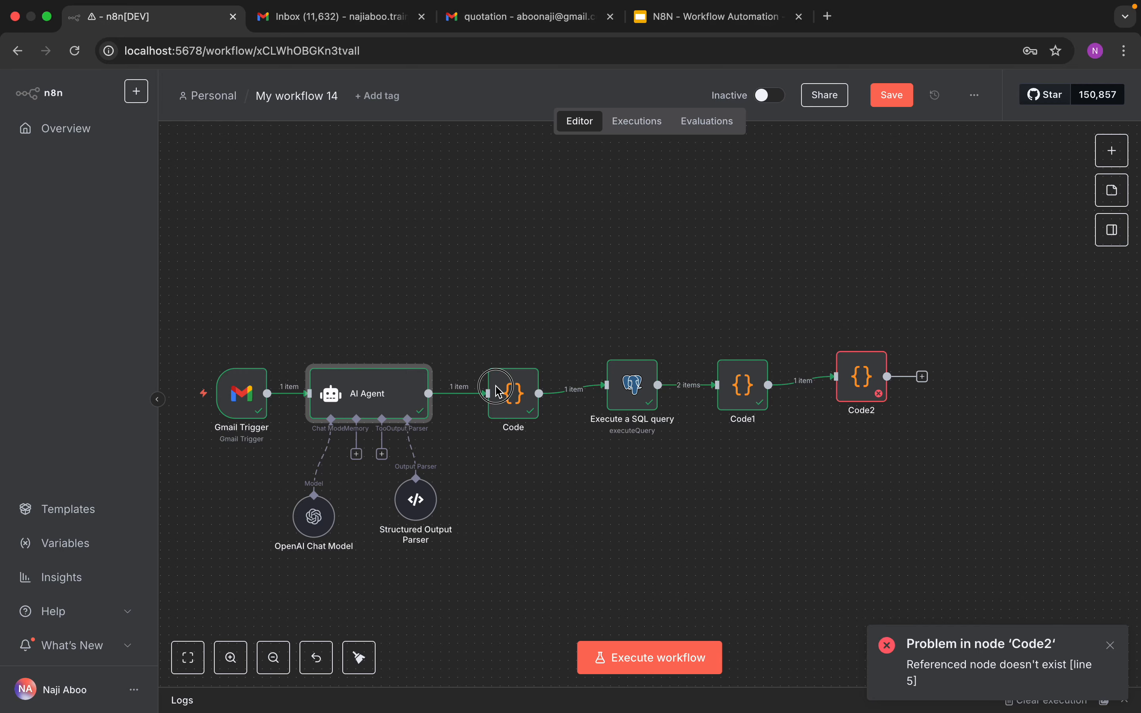
{"action": "left_click", "coordinate": [741, 386]}
{"action": "double_click", "coordinate": [742, 387]}
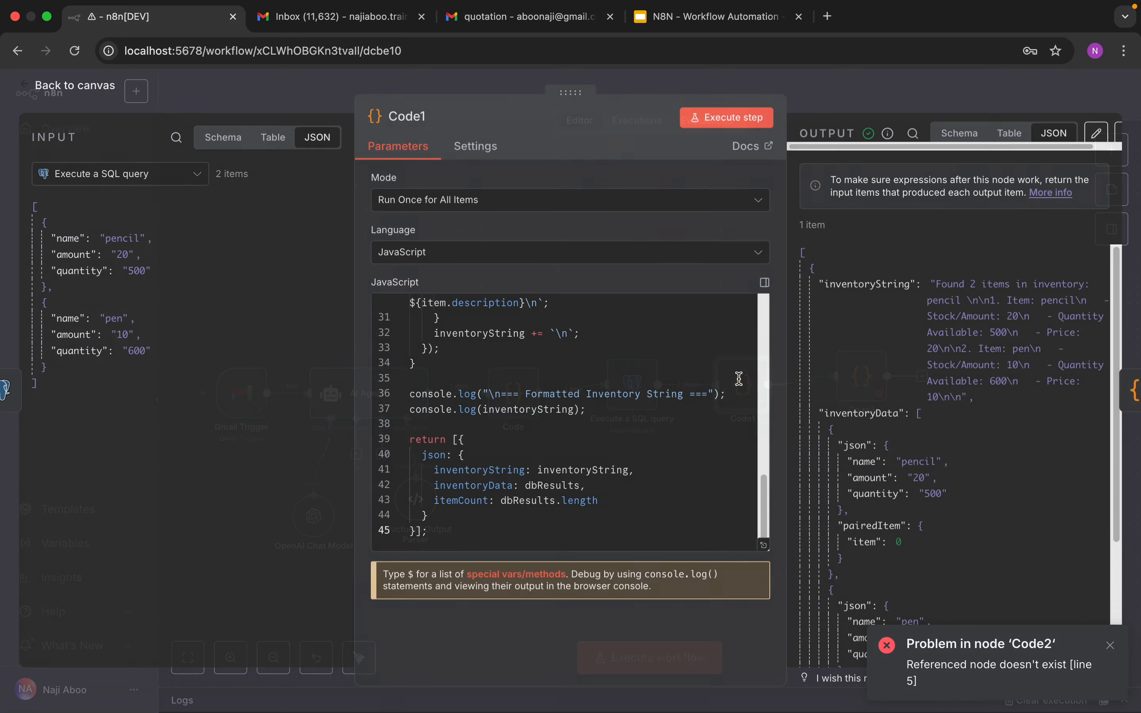
{"action": "left_click", "coordinate": [193, 178]}
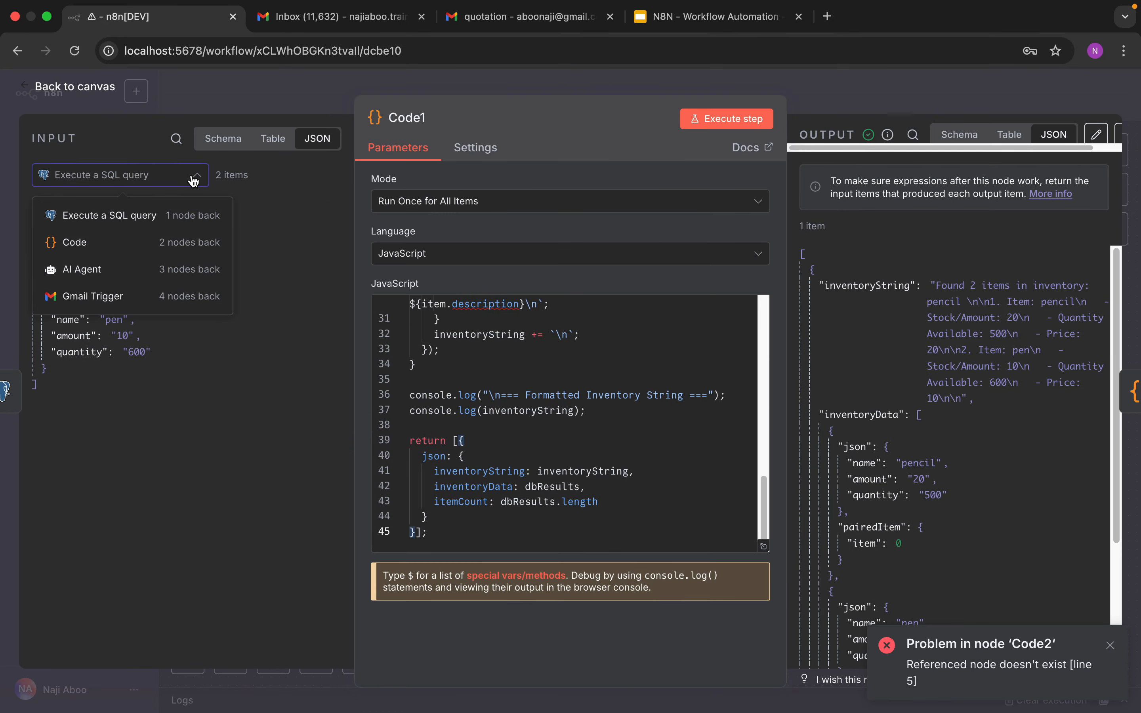
{"action": "left_click", "coordinate": [193, 180]}
{"action": "scroll", "coordinate": [615, 420], "scroll_direction": "up", "scroll_amount": 10}
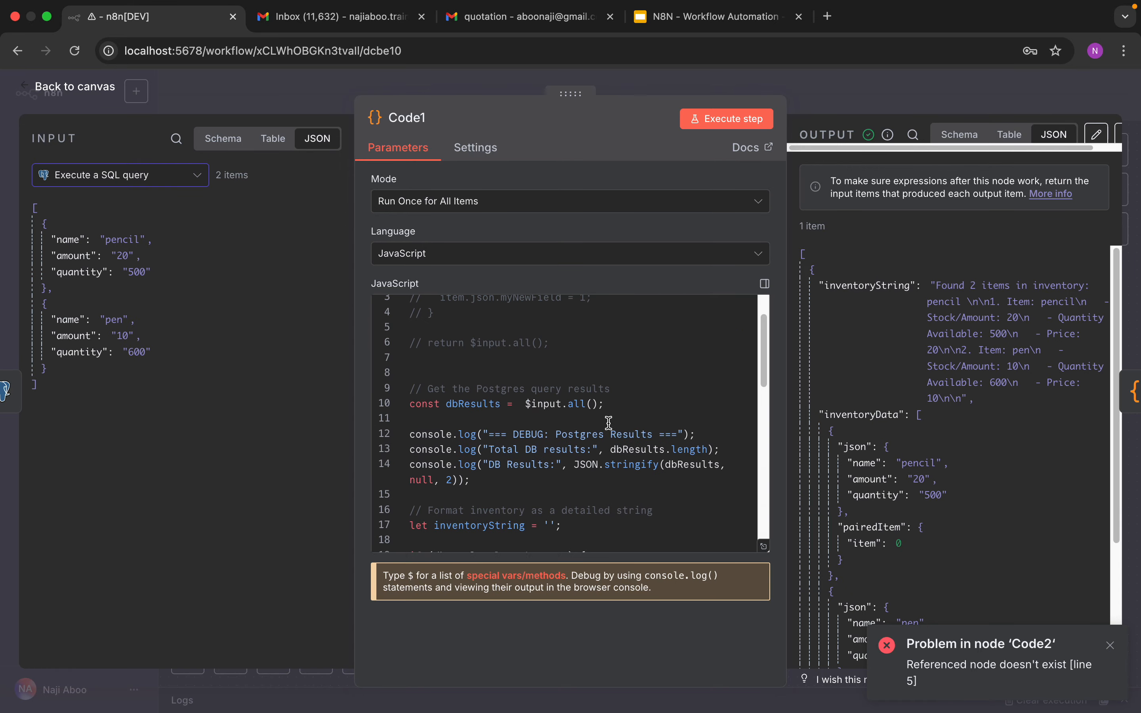
{"action": "left_click", "coordinate": [80, 93]}
Step: In Code2, replace the Prepare Search Terms node reference with code and execute the step
{"action": "double_click", "coordinate": [864, 390]}
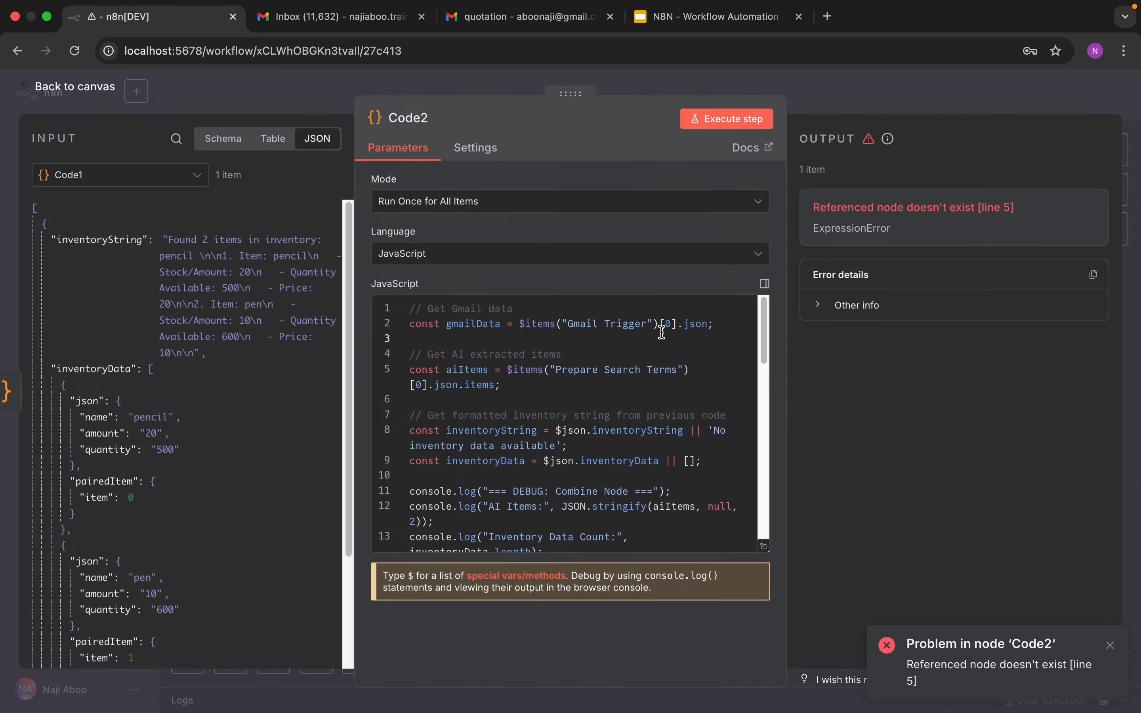
{"action": "left_click_drag", "start_coordinate": [676, 372], "coordinate": [556, 371]}
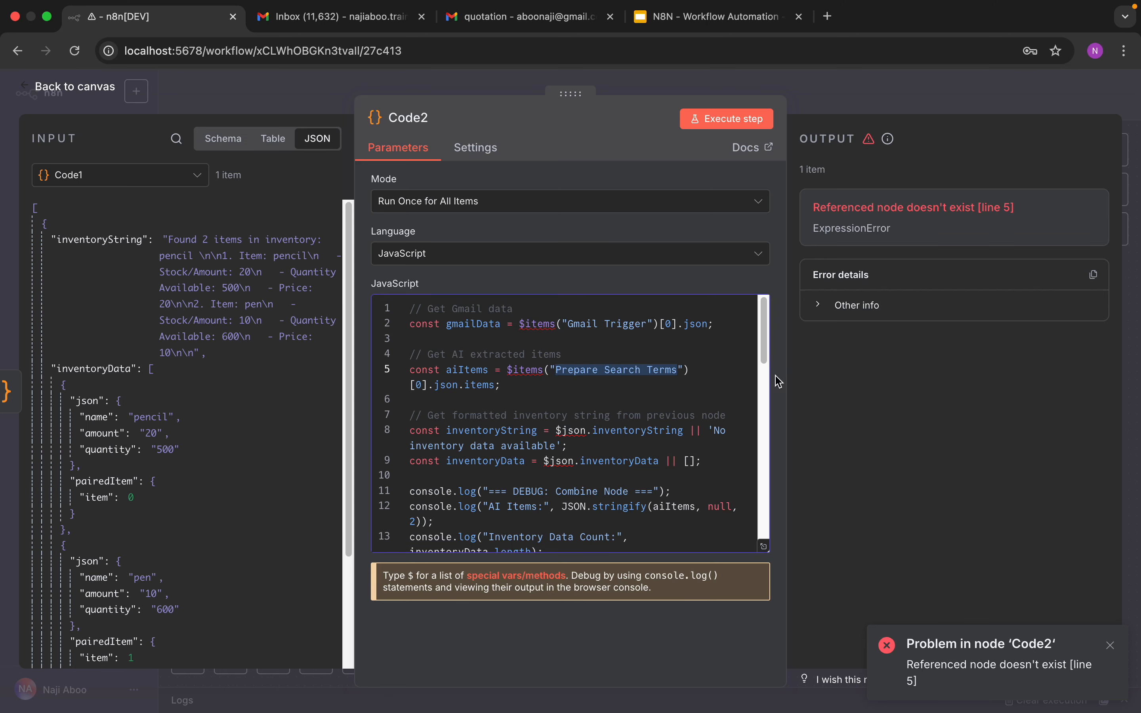
{"action": "key", "text": "BackSpace"}
{"action": "type", "text": "code"}
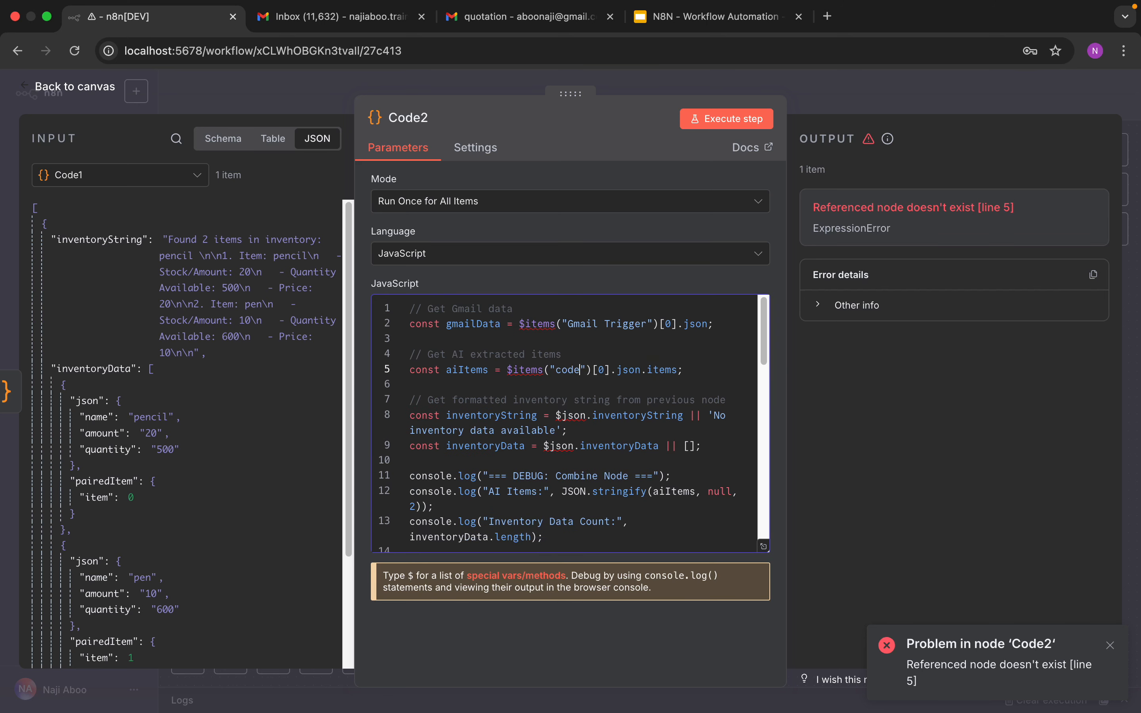
{"action": "left_click", "coordinate": [715, 123]}
{"action": "left_click", "coordinate": [71, 87]}
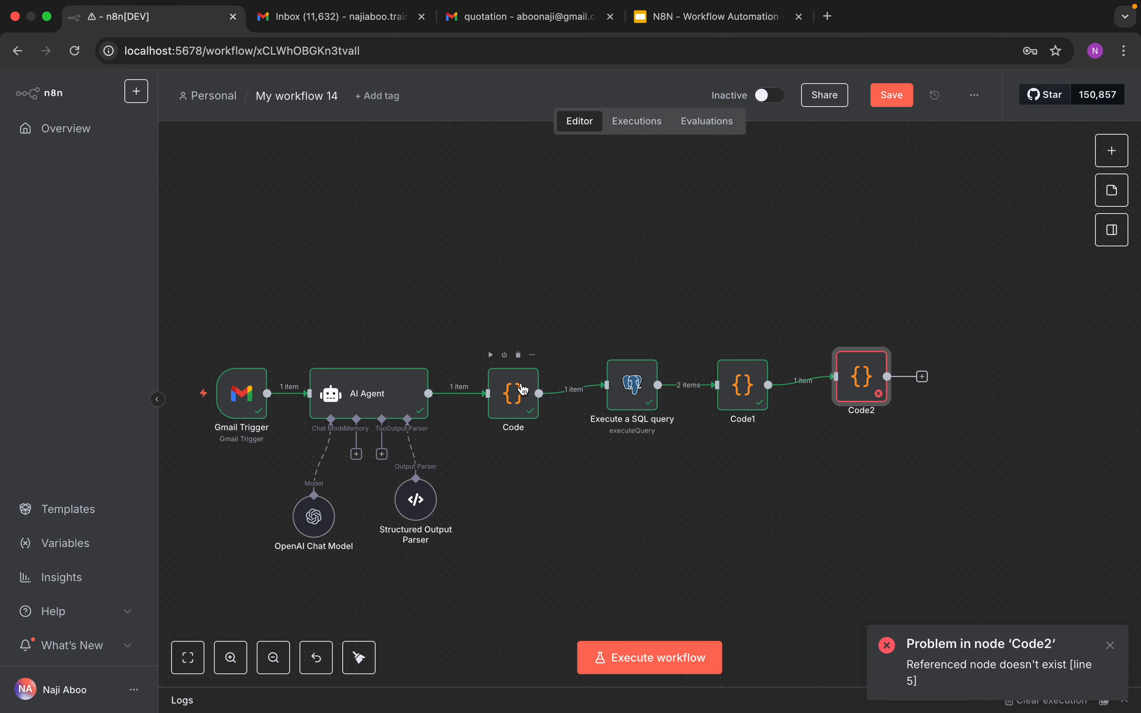
Step: Open the Code and Code1 nodes to compare their names and outputs
{"action": "double_click", "coordinate": [519, 391]}
{"action": "left_click", "coordinate": [401, 114]}
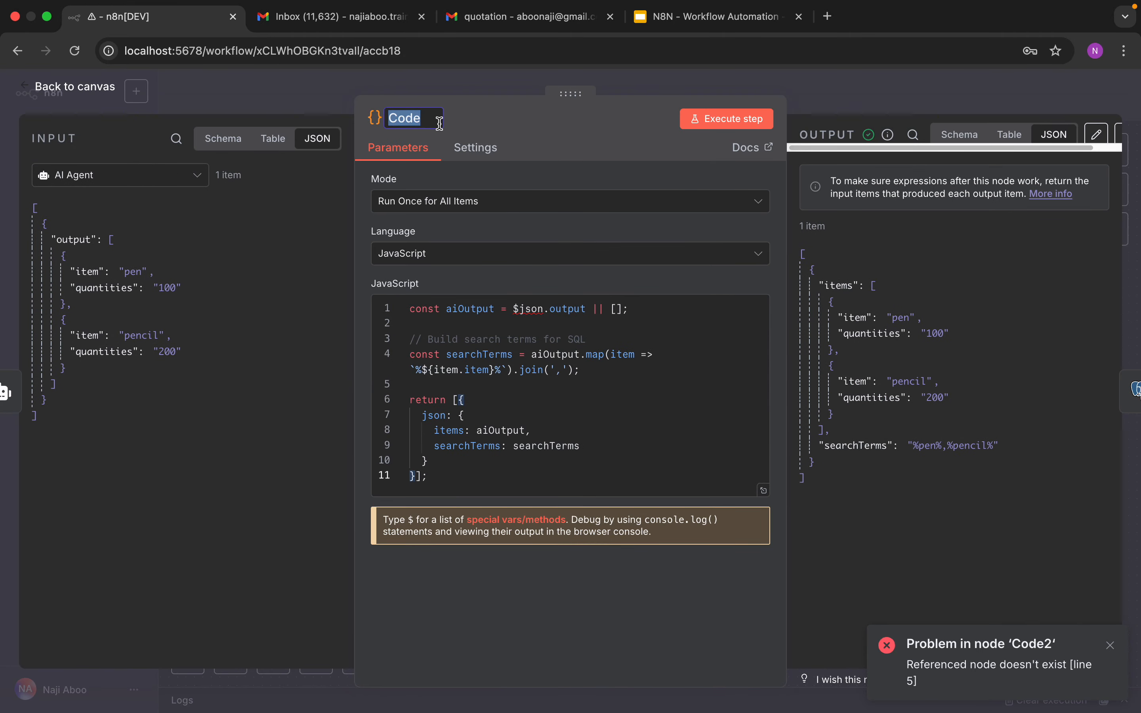
{"action": "left_click", "coordinate": [101, 91]}
{"action": "double_click", "coordinate": [742, 384]}
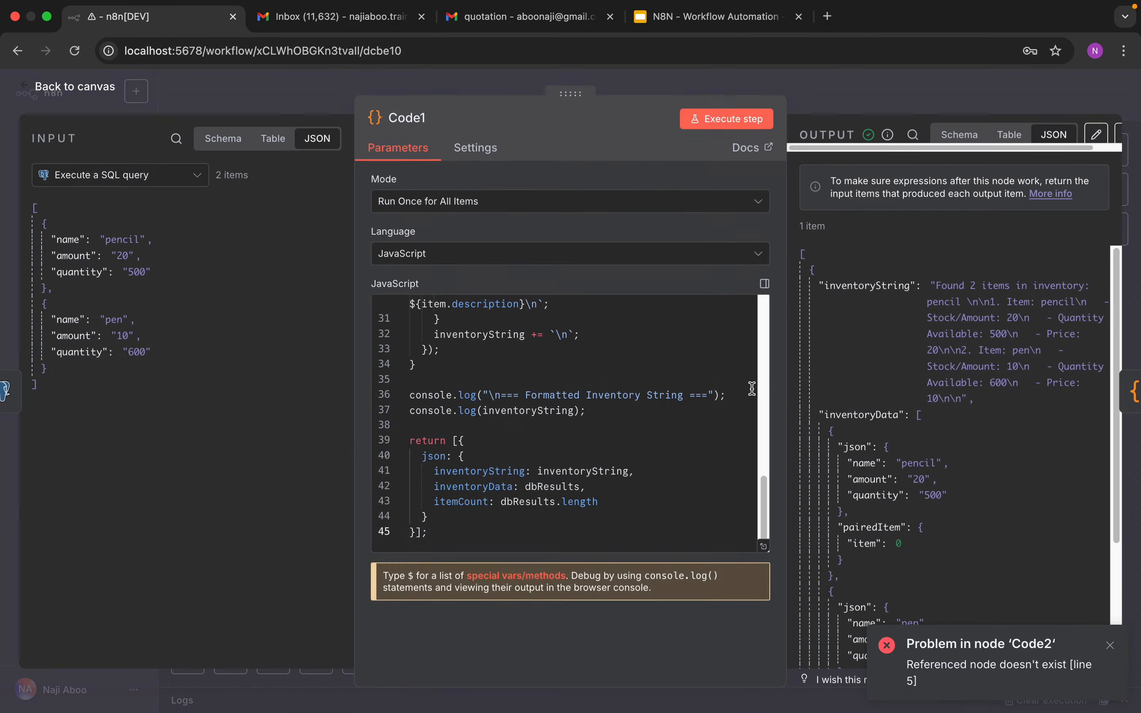
{"action": "left_click", "coordinate": [87, 95]}
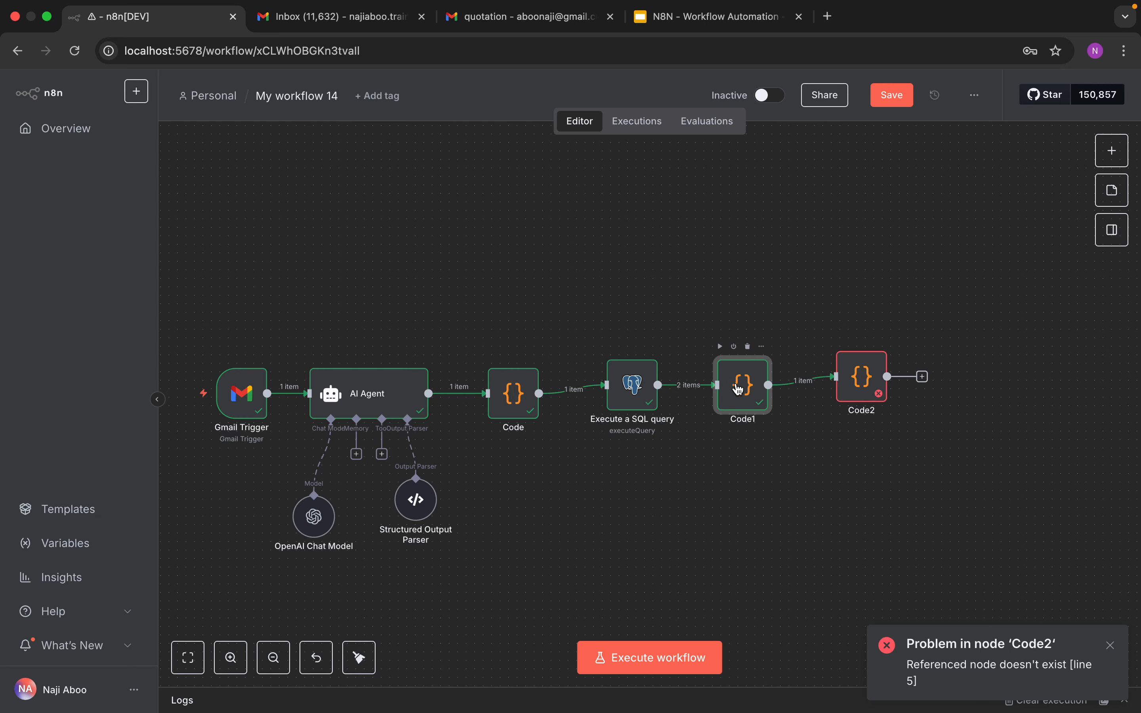
Step: Capitalise the node reference in Code2 to Code and execute the step
{"action": "double_click", "coordinate": [854, 377]}
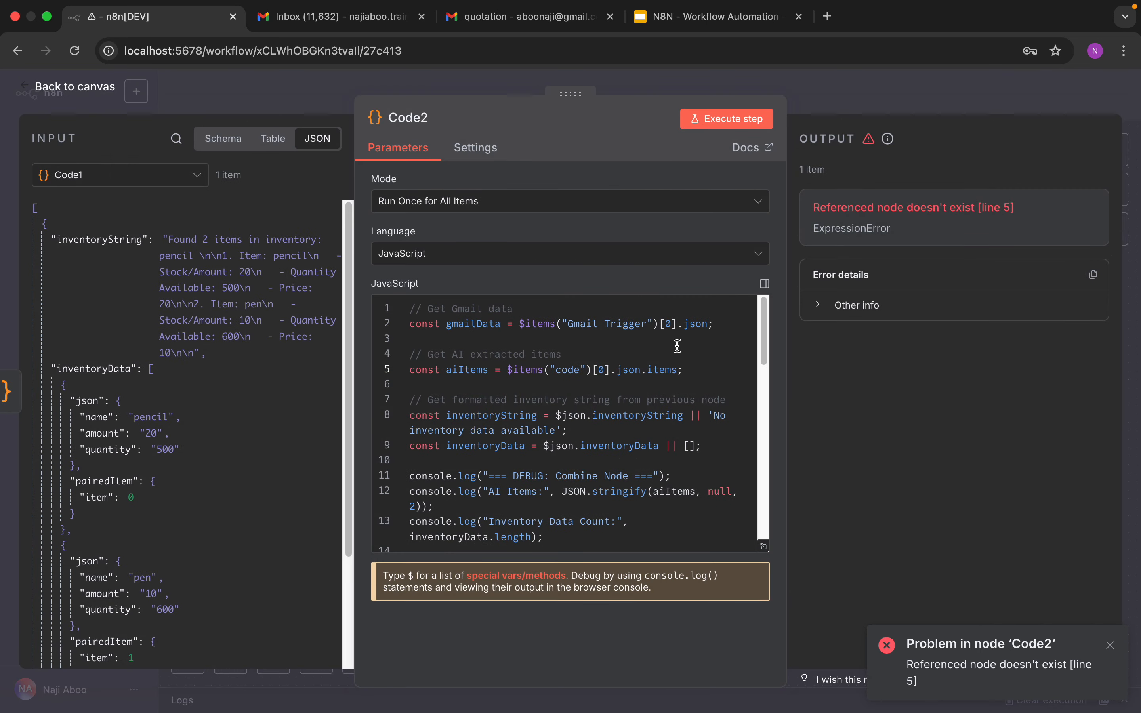
{"action": "left_click", "coordinate": [580, 371]}
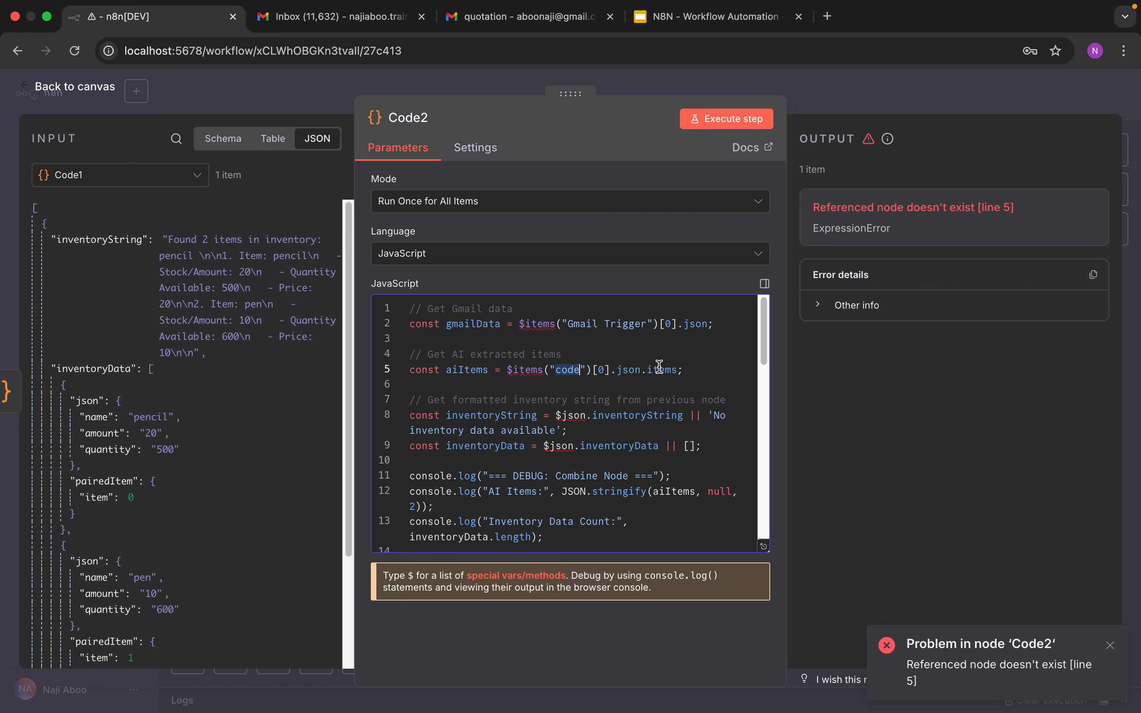
{"action": "left_click", "coordinate": [716, 126]}
{"action": "key", "text": "BackSpace"}
{"action": "type", "text": "C"}
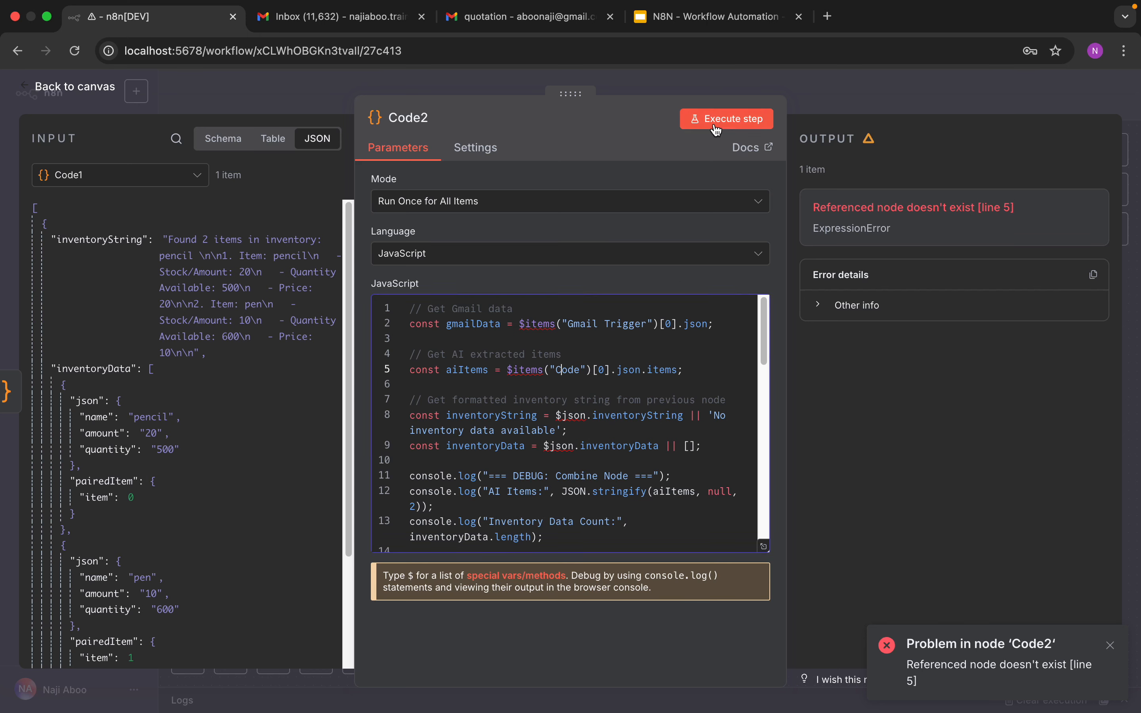
{"action": "left_click", "coordinate": [717, 123]}
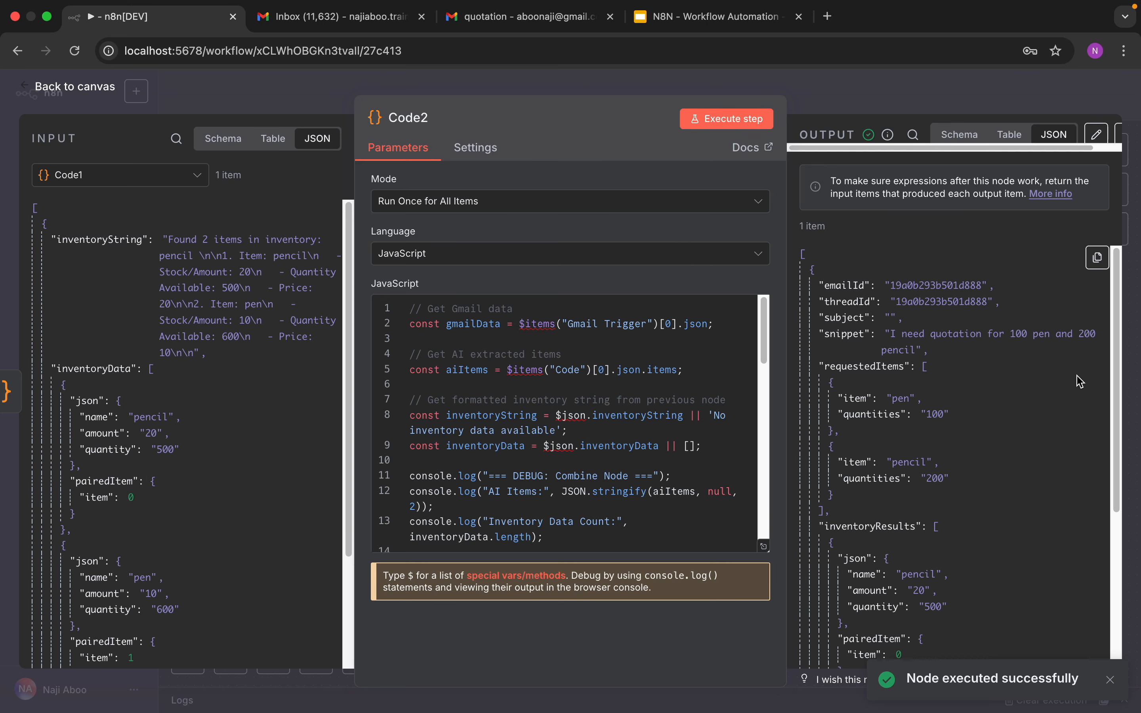
Step: Widen the output pane and read through the combinedMessage field in Code2's output, then return to the canvas
{"action": "left_click", "coordinate": [1120, 504]}
{"action": "scroll", "coordinate": [1118, 503], "scroll_direction": "down", "scroll_amount": 5}
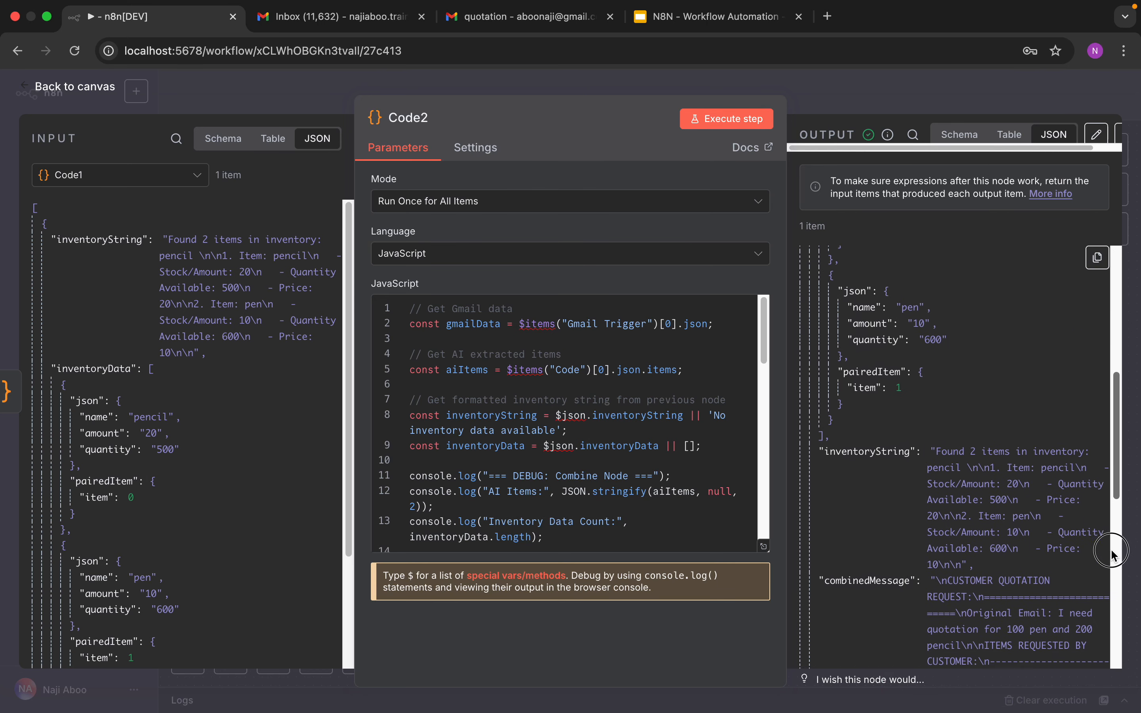
{"action": "scroll", "coordinate": [1100, 627], "scroll_direction": "down", "scroll_amount": 2}
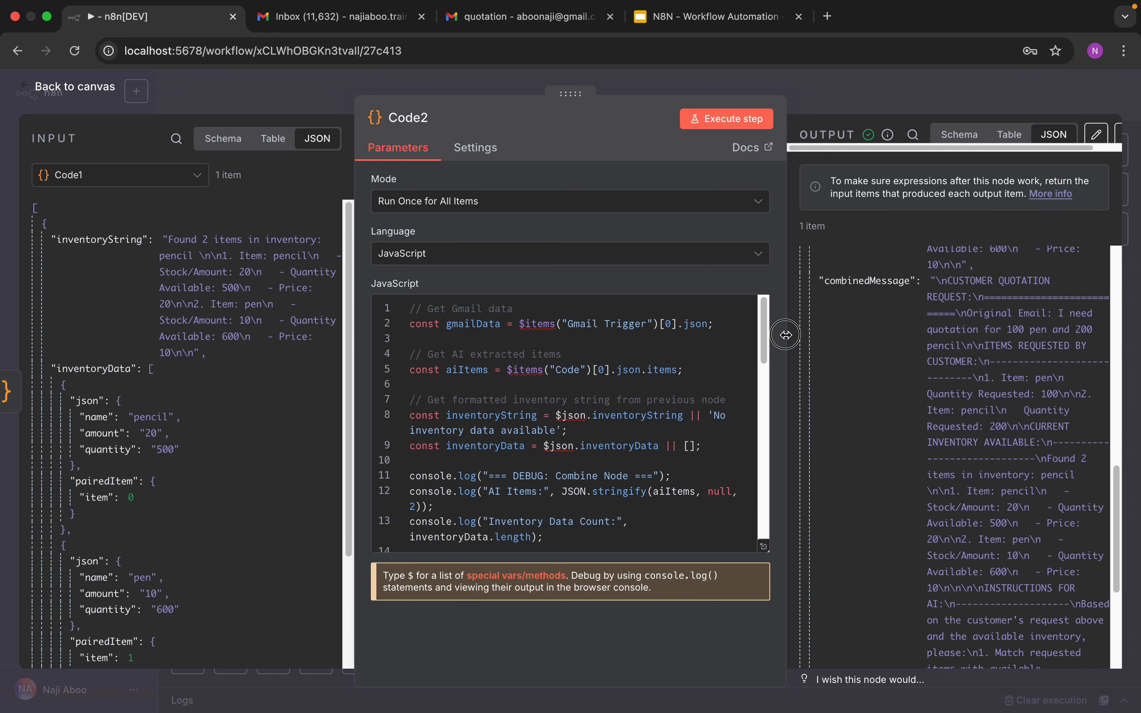
{"action": "left_click_drag", "start_coordinate": [786, 340], "coordinate": [611, 336]}
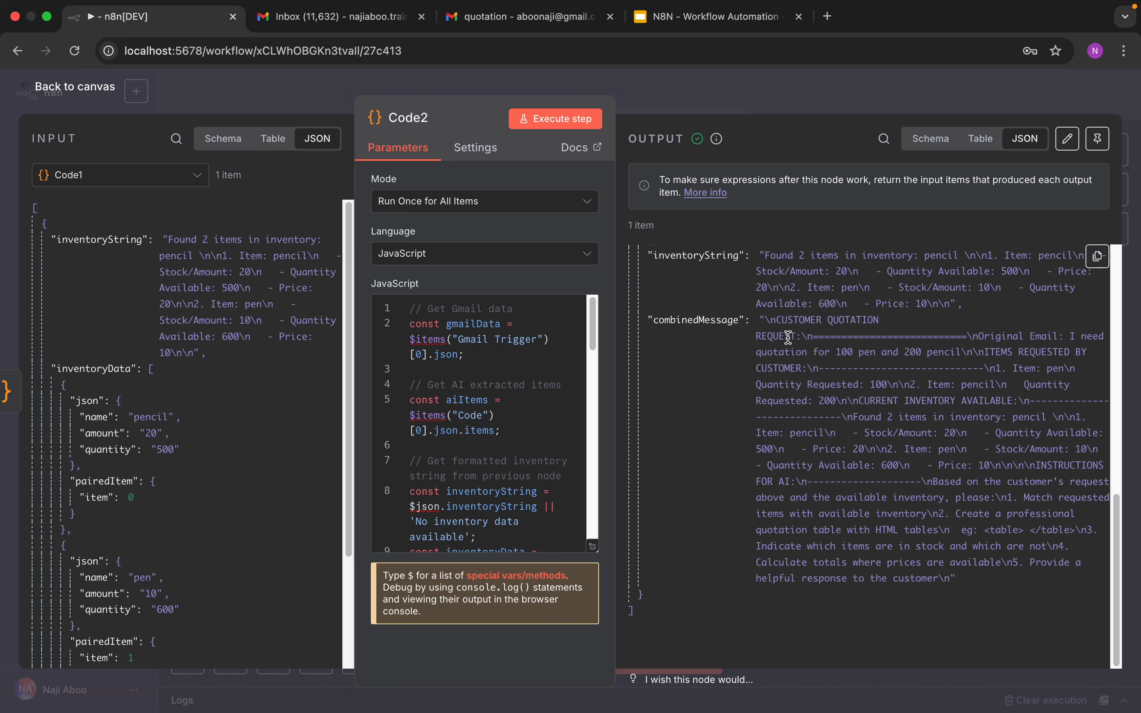
{"action": "left_click_drag", "start_coordinate": [992, 336], "coordinate": [1032, 334]}
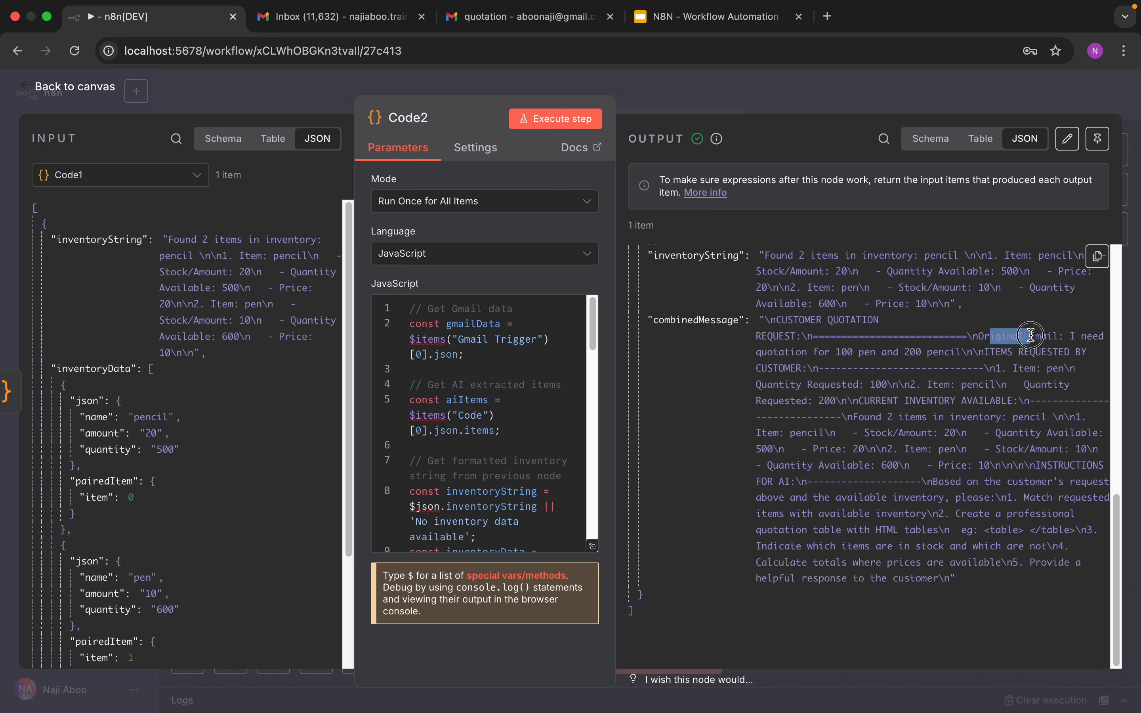
{"action": "left_click", "coordinate": [1068, 339]}
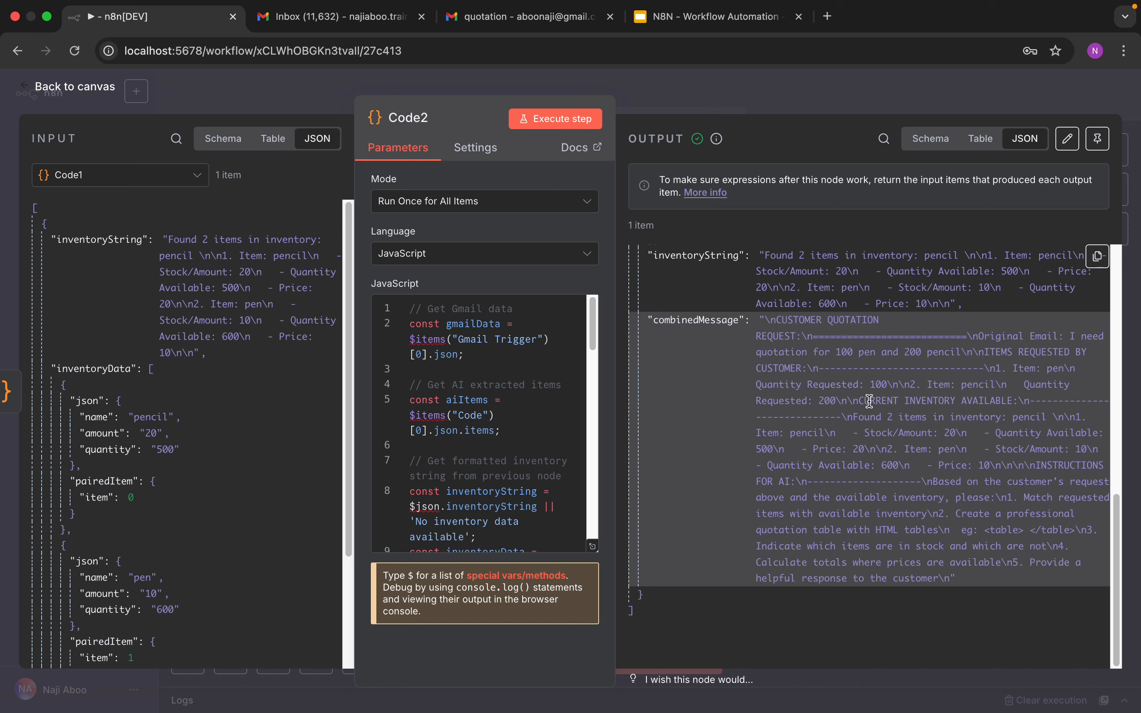
{"action": "left_click_drag", "start_coordinate": [871, 401], "coordinate": [1019, 432]}
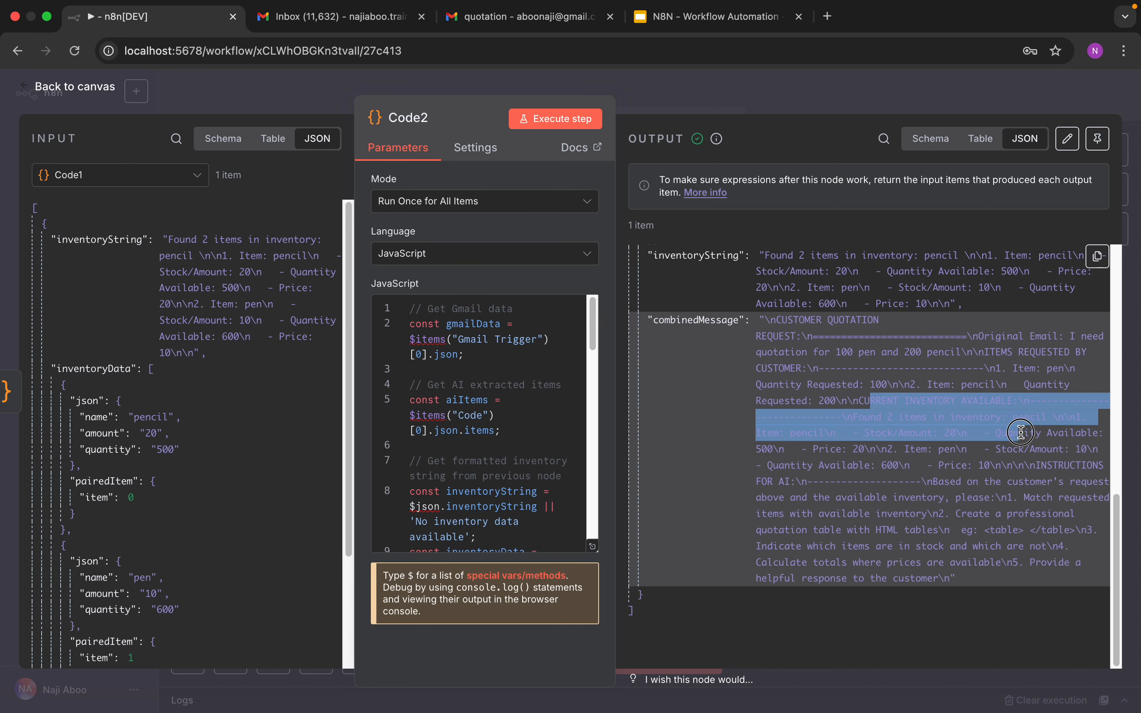
{"action": "left_click", "coordinate": [1021, 432]}
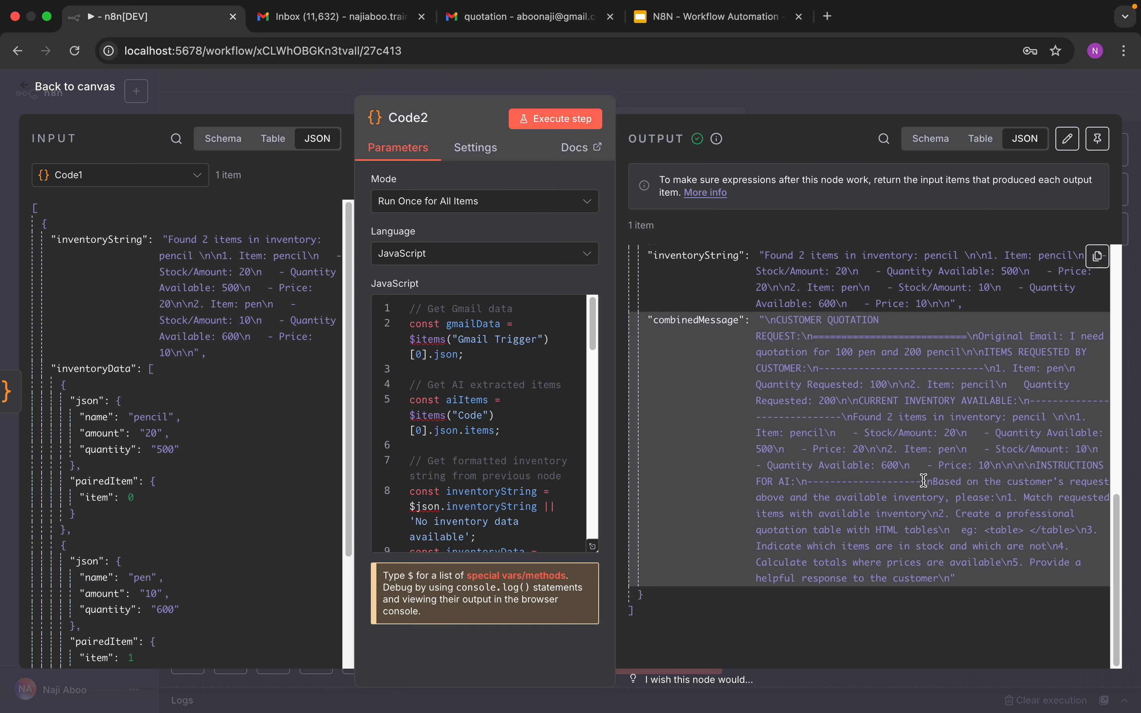
{"action": "scroll", "coordinate": [922, 486], "scroll_direction": "up", "scroll_amount": 1}
{"action": "scroll", "coordinate": [933, 509], "scroll_direction": "down", "scroll_amount": 1}
{"action": "left_click_drag", "start_coordinate": [955, 515], "coordinate": [1082, 532]}
{"action": "left_click", "coordinate": [1059, 532]}
{"action": "left_click", "coordinate": [103, 91]}
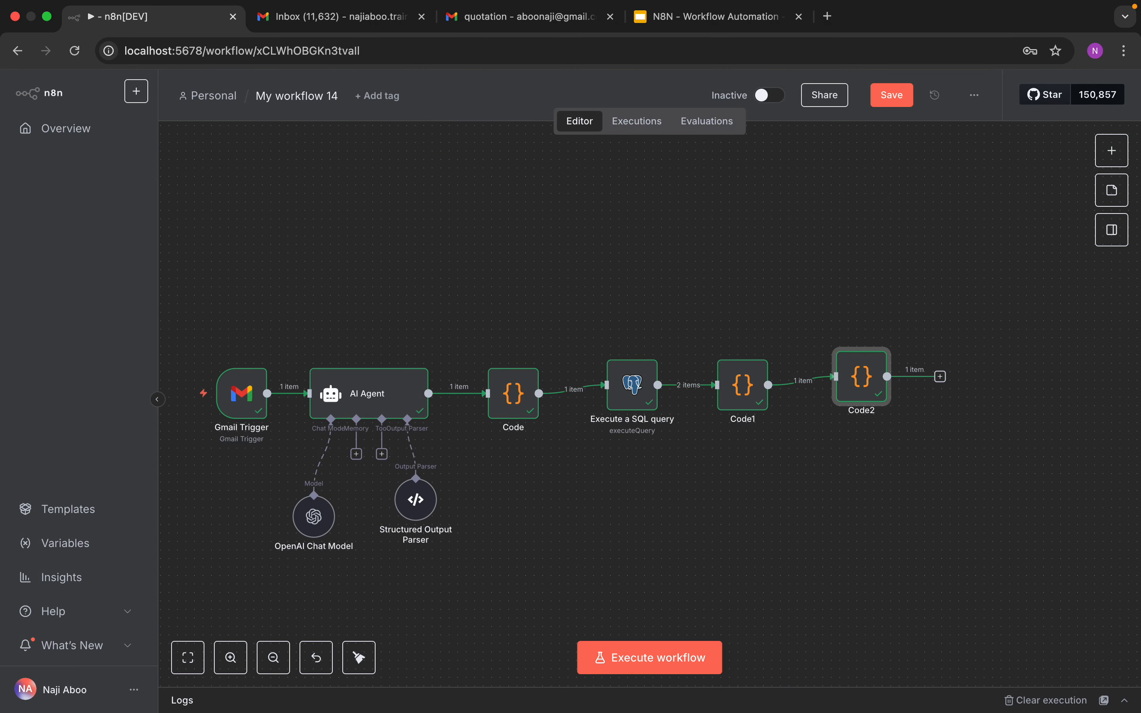
Step: Add an AI Agent node after Code2 and set its prompt source to Define below
{"action": "key", "text": "super+Tab"}
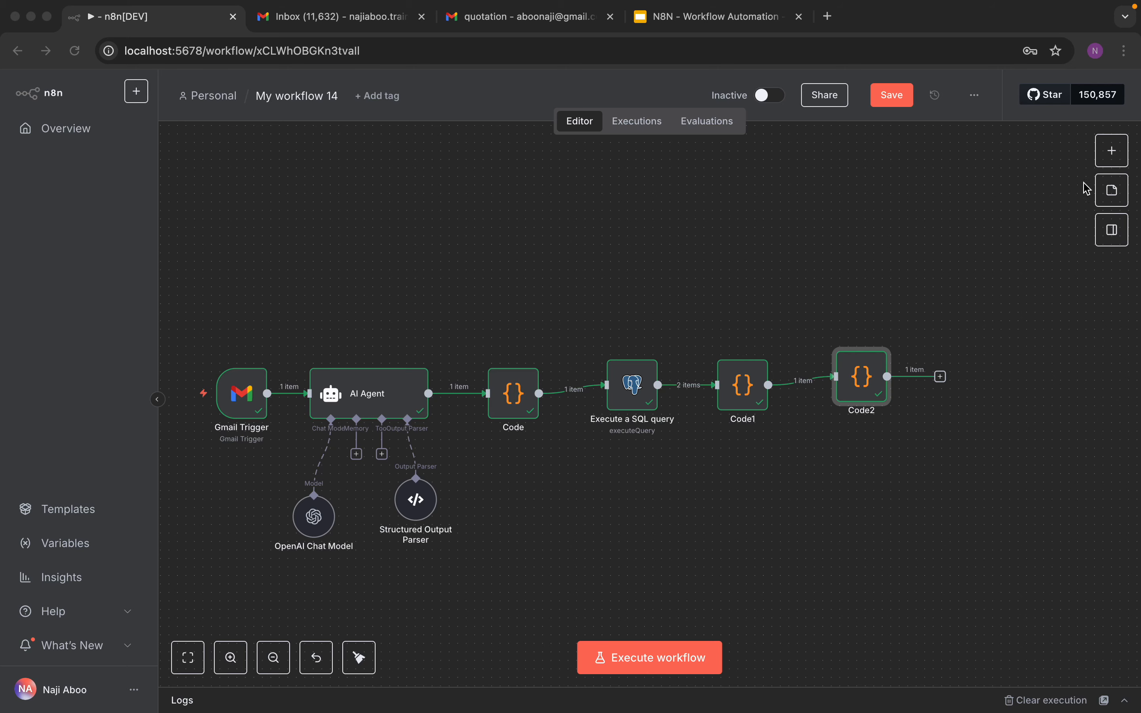
{"action": "key", "text": "super+Tab"}
{"action": "left_click", "coordinate": [1111, 151]}
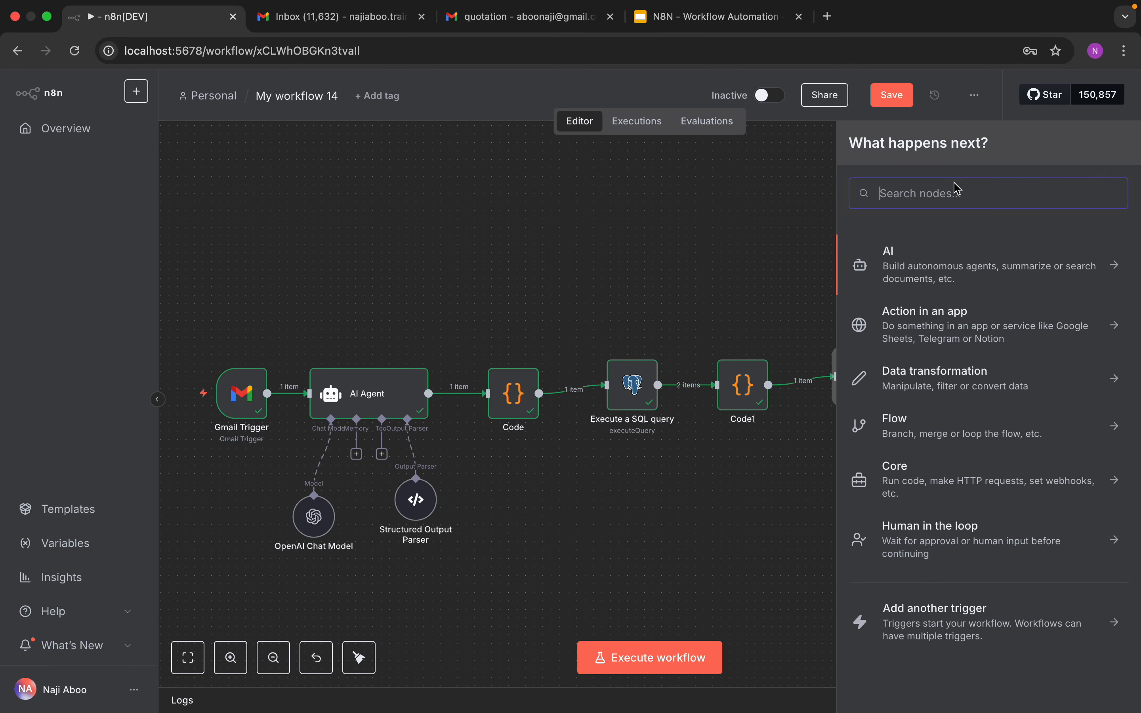
{"action": "type", "text": "ai ag"}
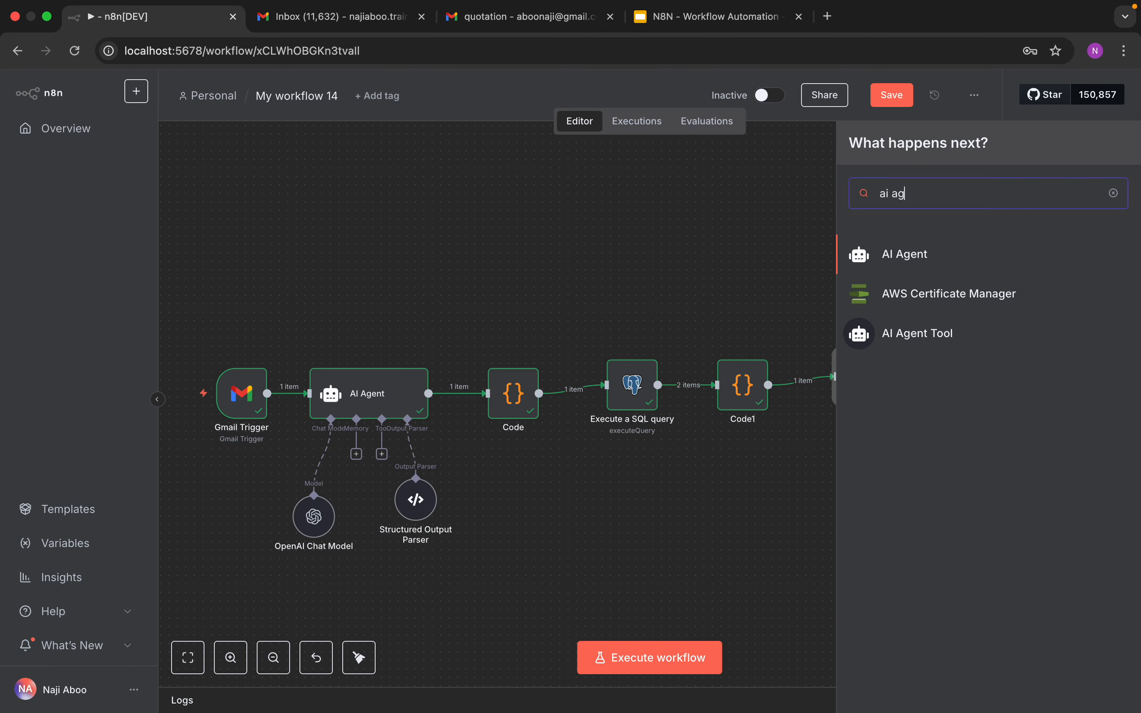
{"action": "left_click", "coordinate": [925, 258]}
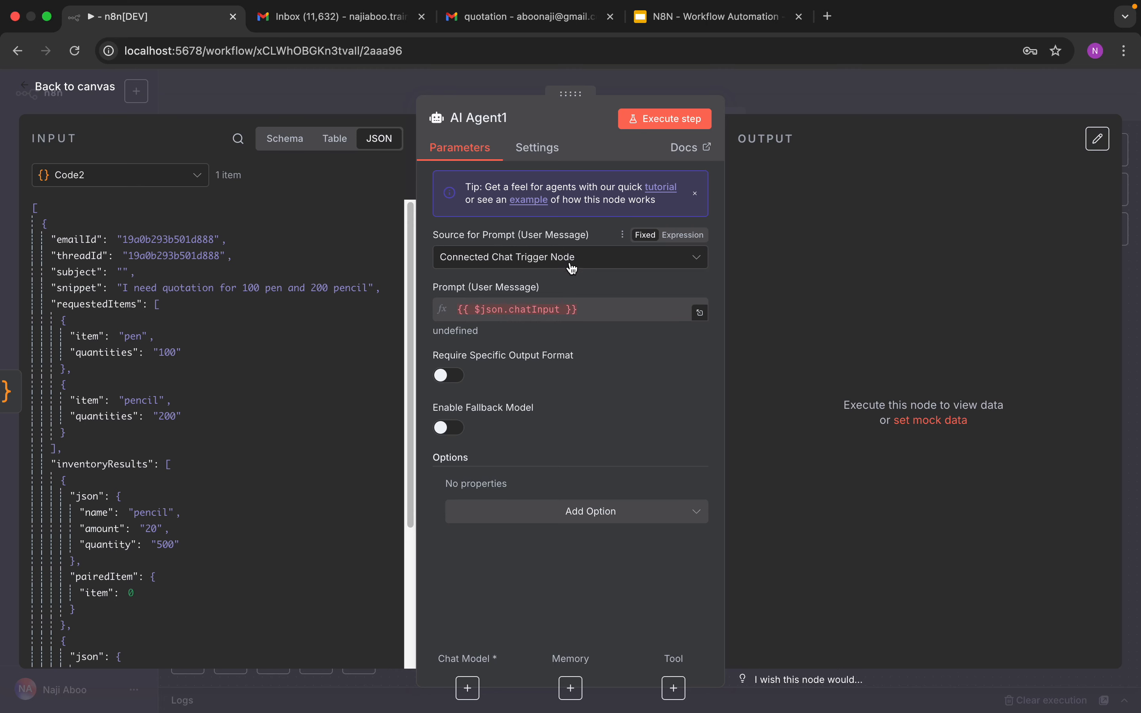
{"action": "left_click", "coordinate": [575, 263]}
{"action": "left_click", "coordinate": [534, 354]}
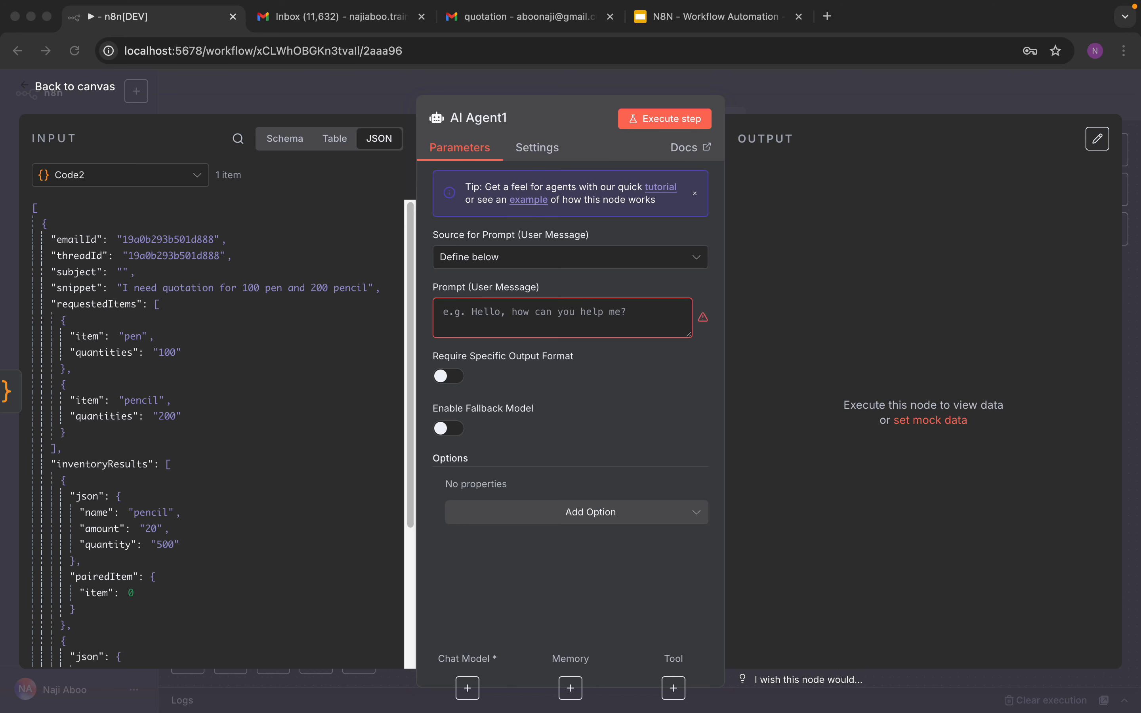
Step: Paste the quotation-reply instructions into AI Agent1's prompt field
{"action": "left_click", "coordinate": [695, 336]}
{"action": "right_click", "coordinate": [608, 319]}
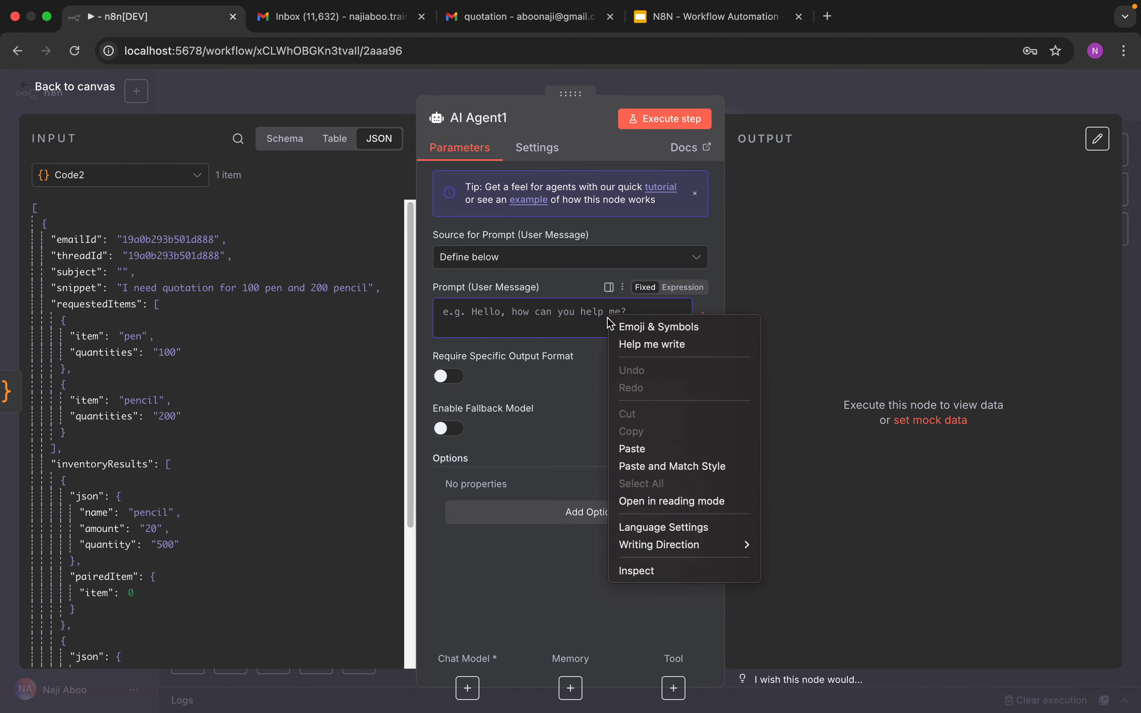
{"action": "left_click", "coordinate": [662, 455]}
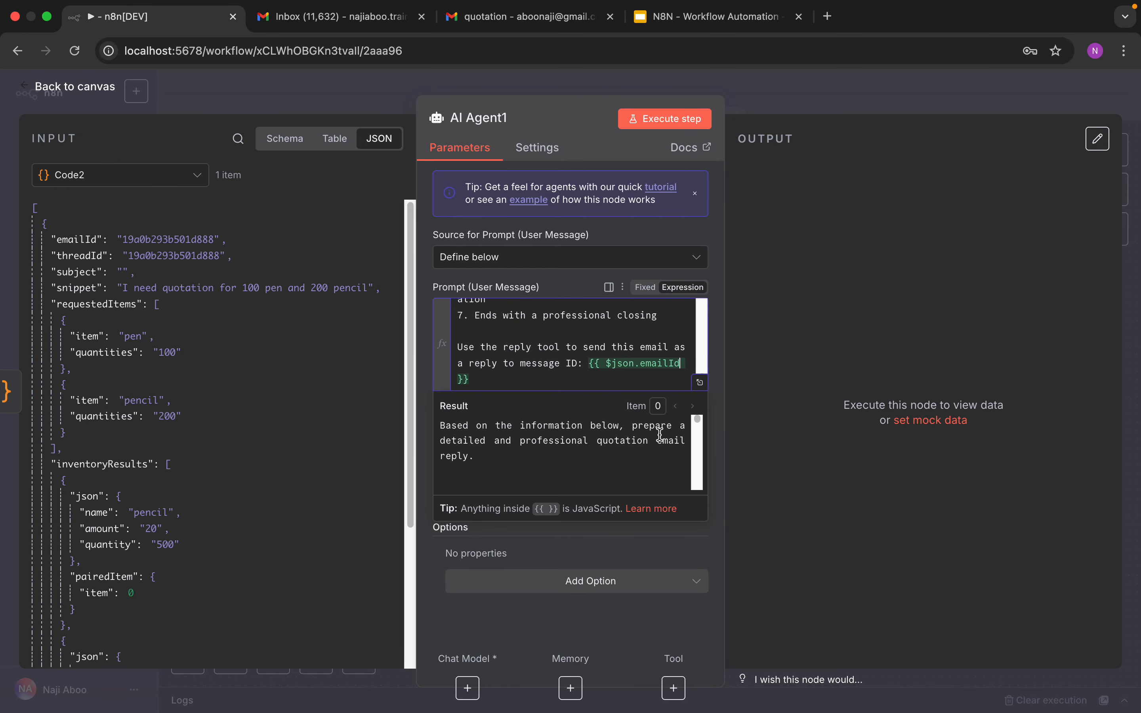
Step: In the expanded prompt editor, replace the {{ $json.combinedMessage }} reference with the combinedMessage field from Code2
{"action": "left_click", "coordinate": [695, 382]}
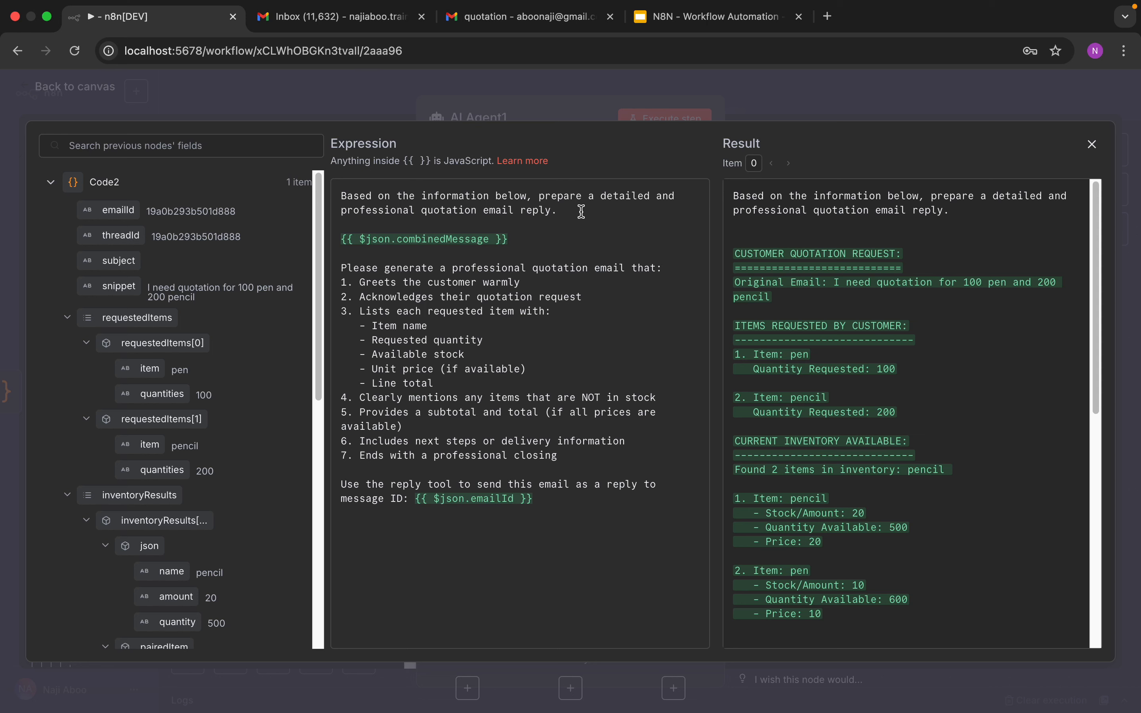
{"action": "triple_click", "coordinate": [557, 211]}
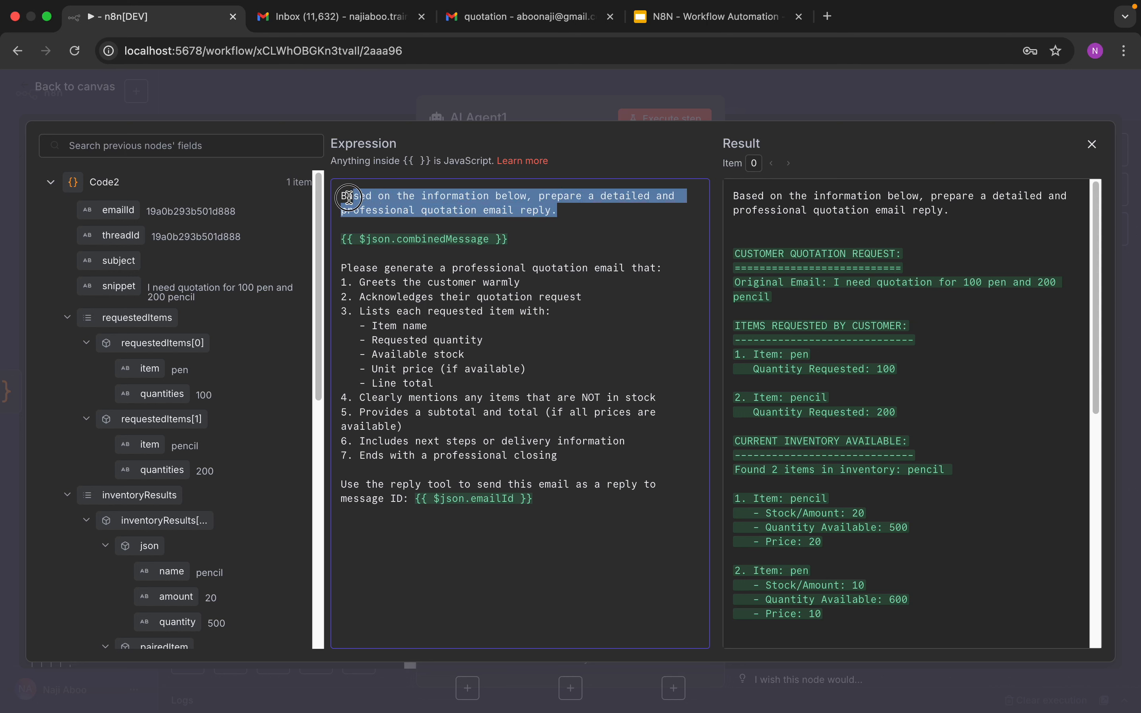
{"action": "left_click_drag", "start_coordinate": [509, 239], "coordinate": [347, 240]}
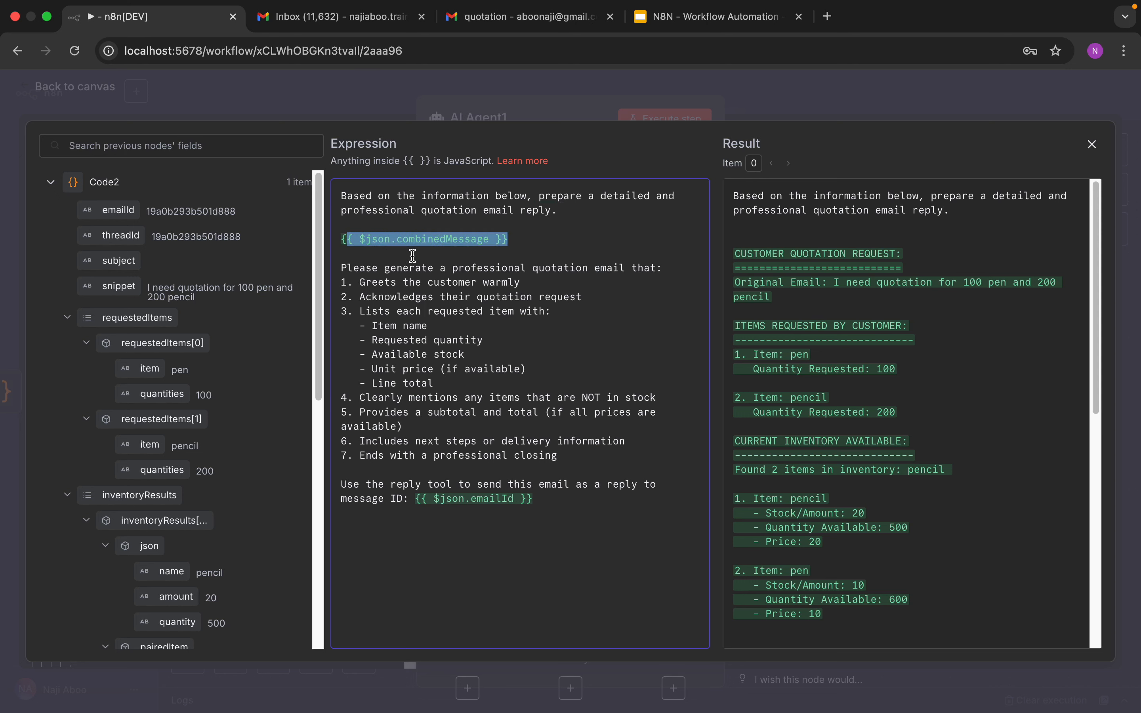
{"action": "left_click", "coordinate": [464, 253]}
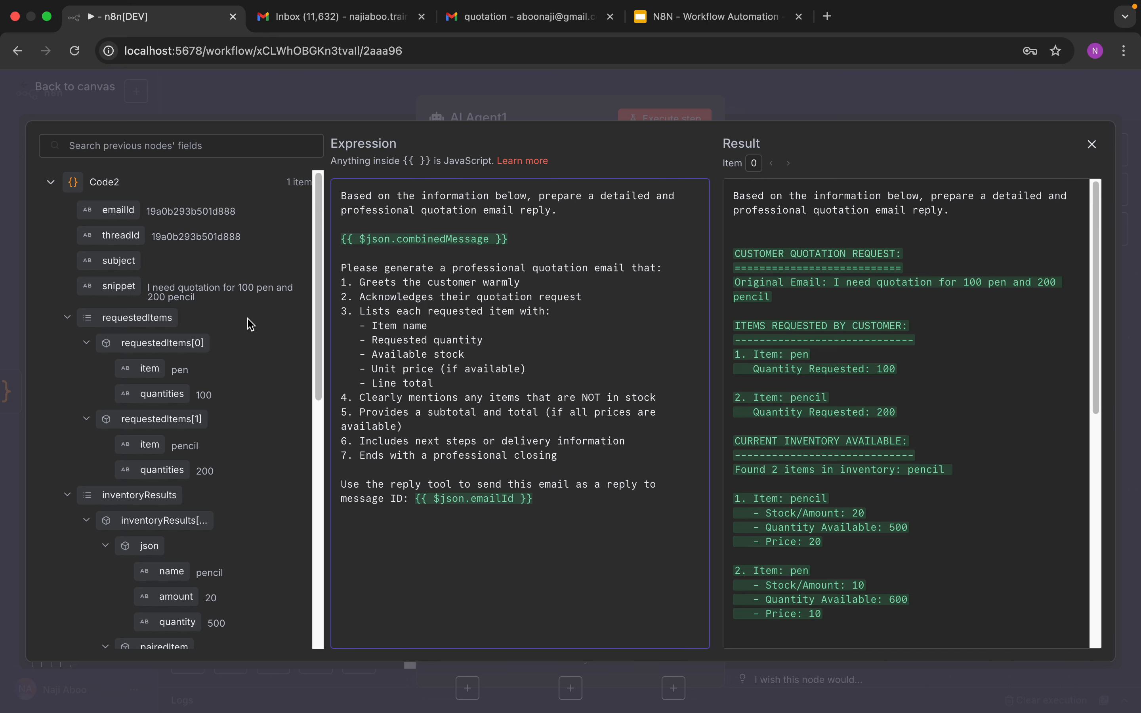
{"action": "scroll", "coordinate": [258, 331], "scroll_direction": "down", "scroll_amount": 15}
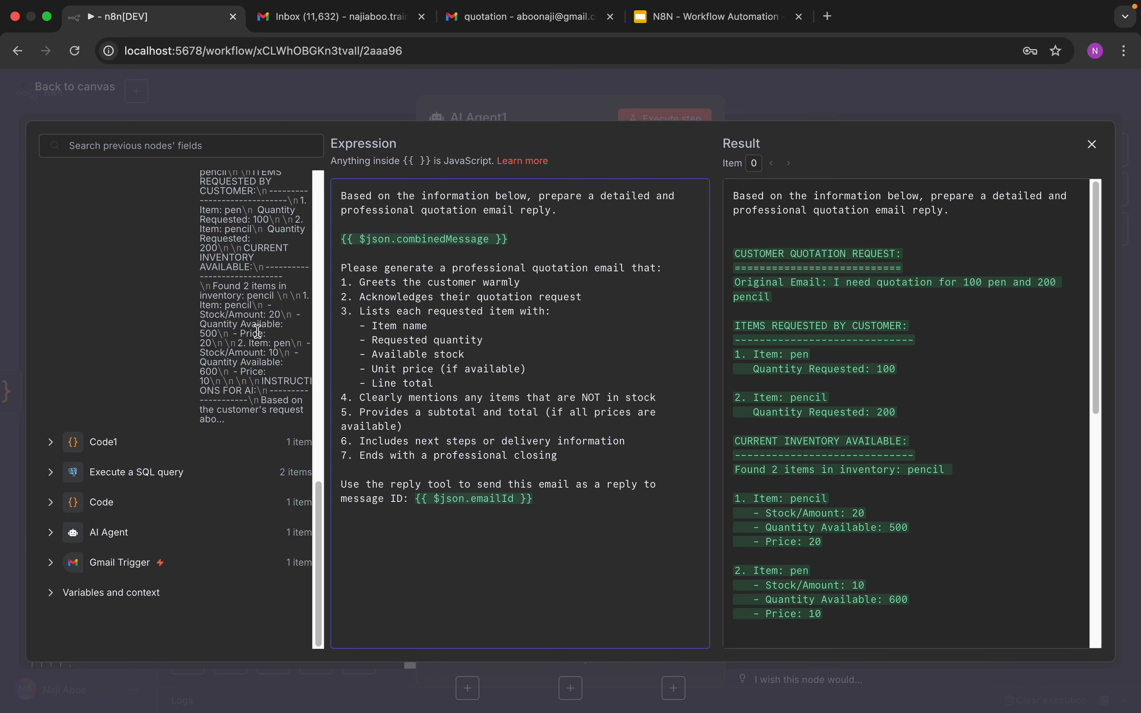
{"action": "scroll", "coordinate": [258, 331], "scroll_direction": "up", "scroll_amount": 4}
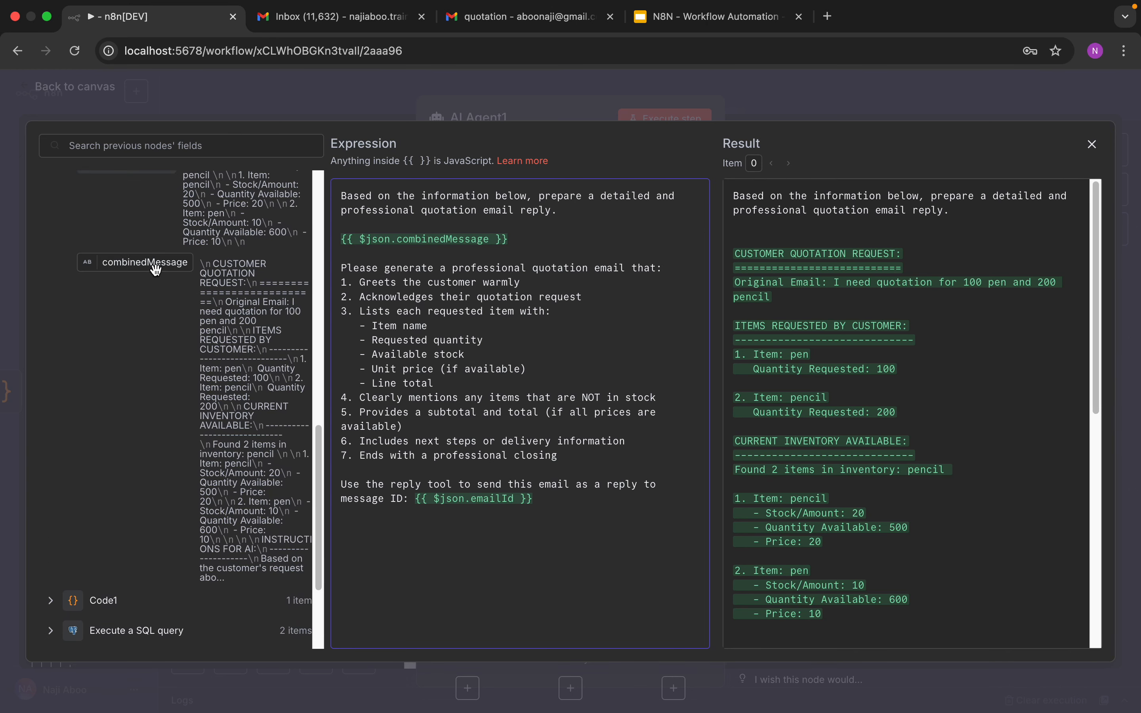
{"action": "left_click_drag", "start_coordinate": [518, 240], "coordinate": [345, 240]}
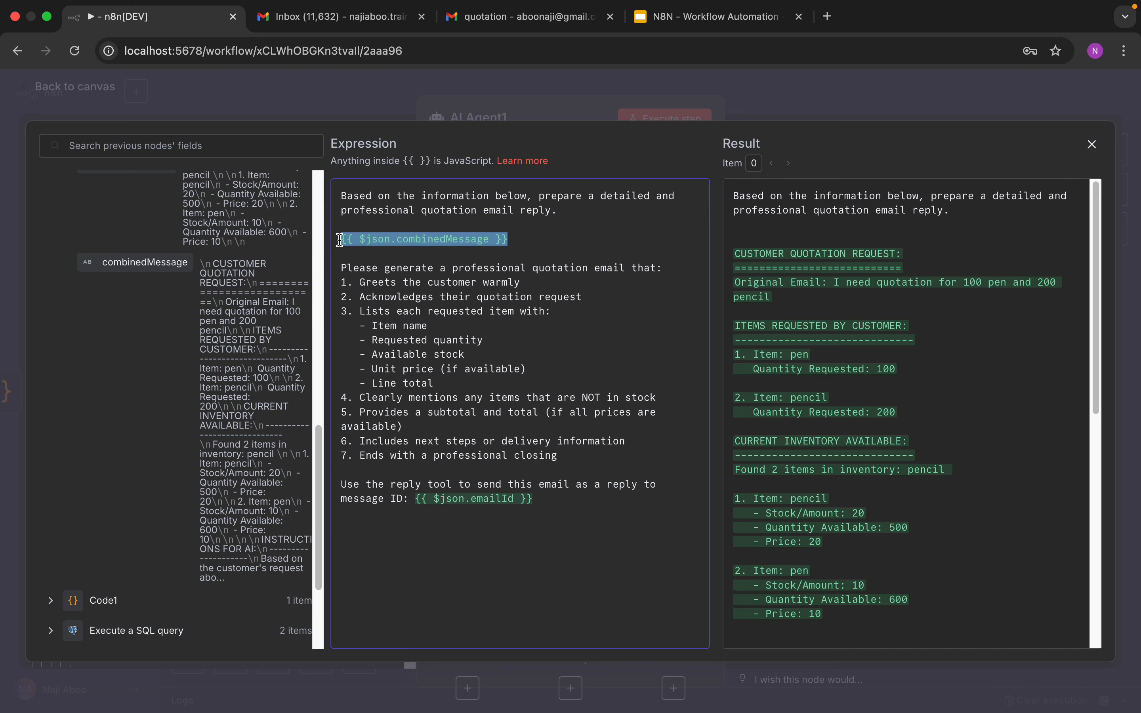
{"action": "key", "text": "BackSpace"}
{"action": "left_click_drag", "start_coordinate": [137, 263], "coordinate": [379, 234]}
{"action": "left_click", "coordinate": [514, 244]}
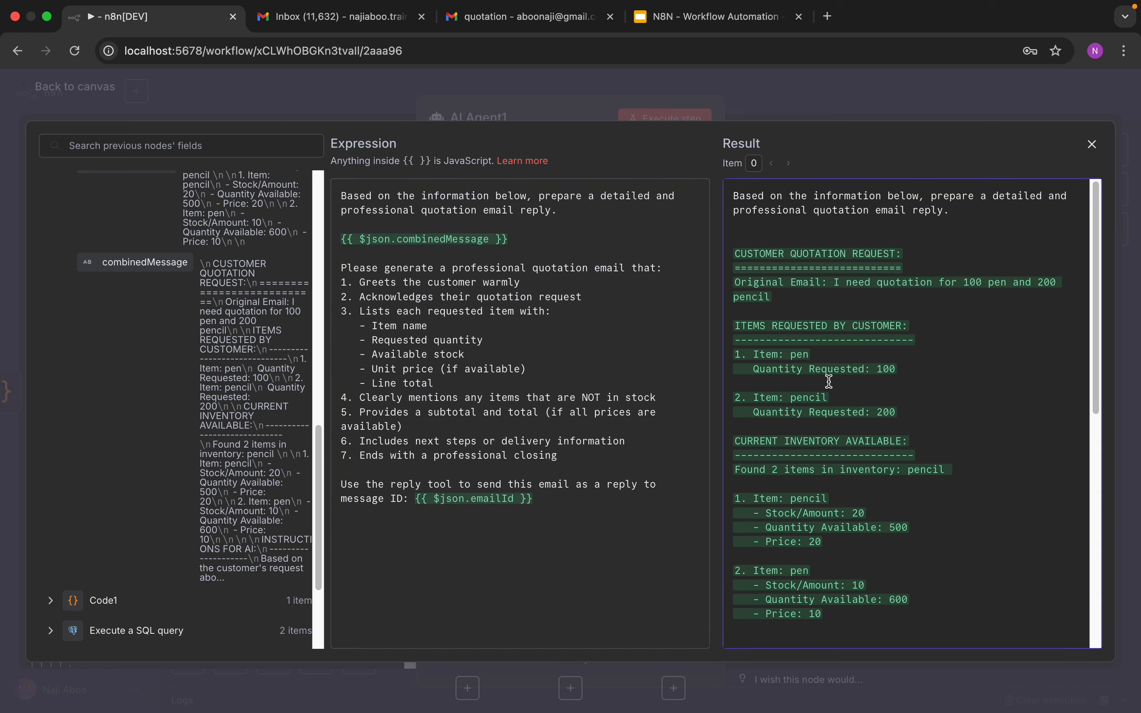
Step: Compare the resolved prompt result with the expression text, including the emailId reference, then close the editor
{"action": "triple_click", "coordinate": [801, 447]}
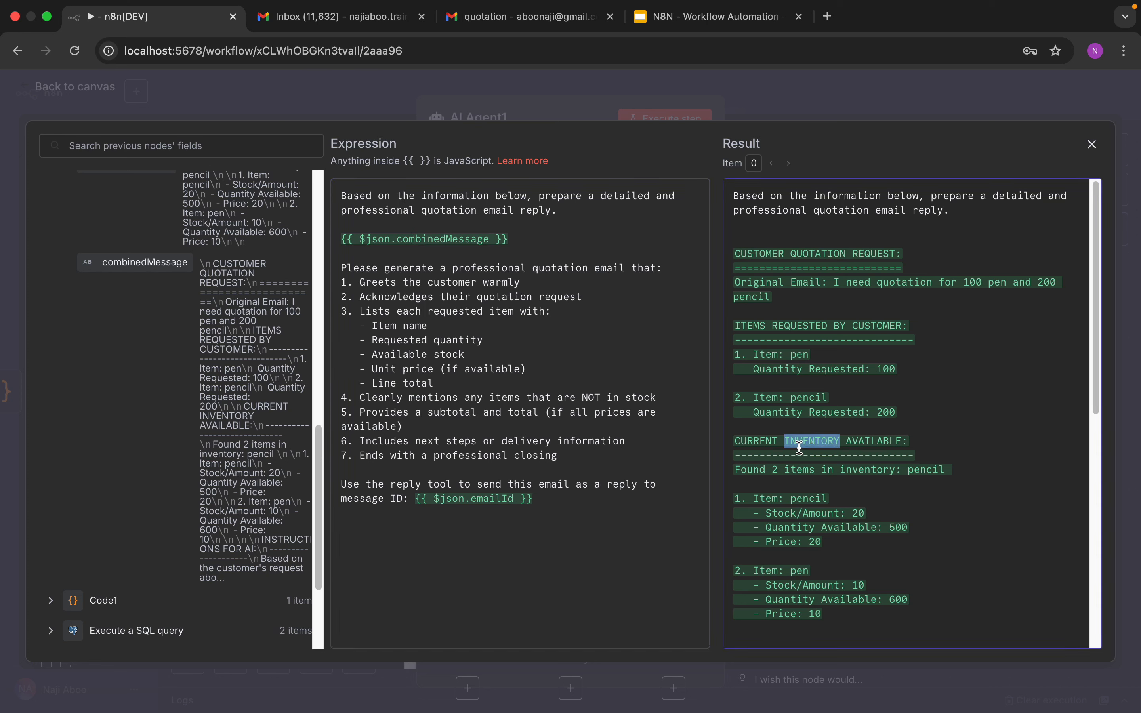
{"action": "left_click", "coordinate": [844, 370]}
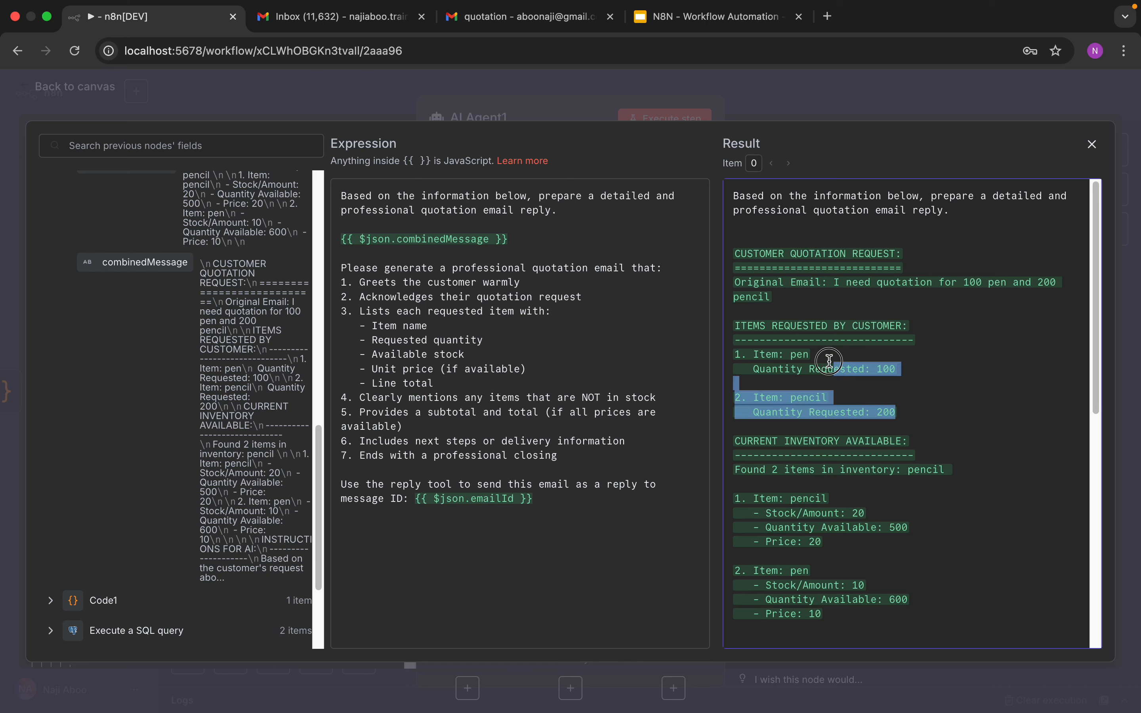
{"action": "left_click_drag", "start_coordinate": [912, 413], "coordinate": [732, 257]}
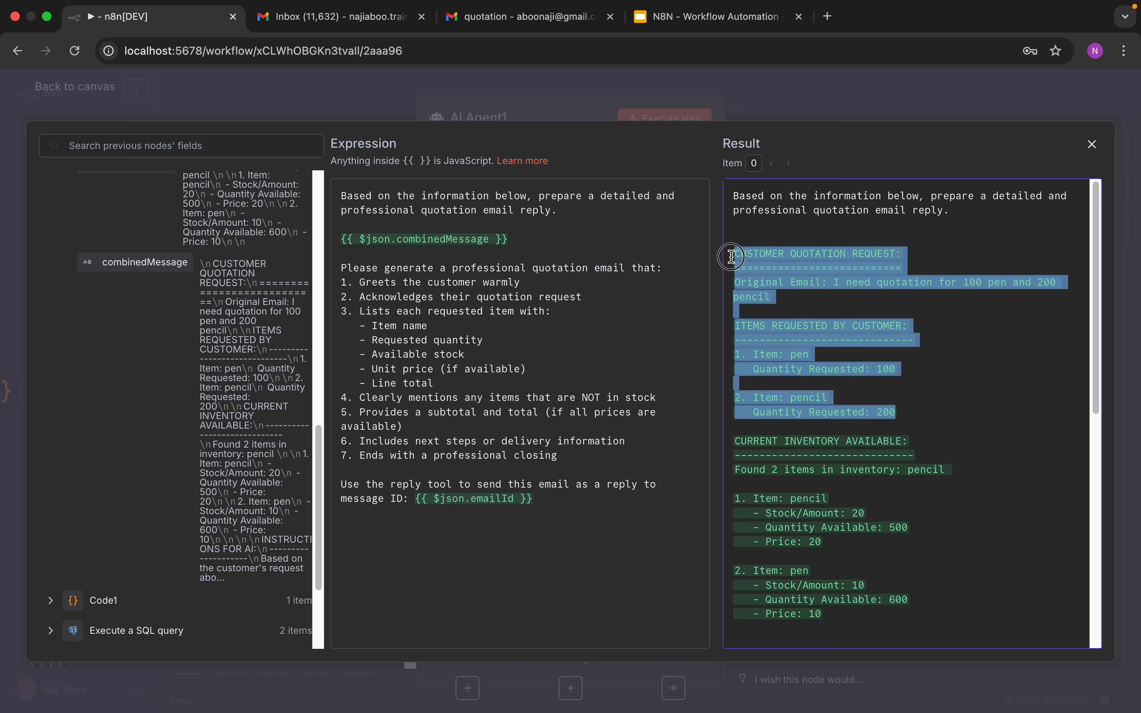
{"action": "left_click", "coordinate": [483, 331]}
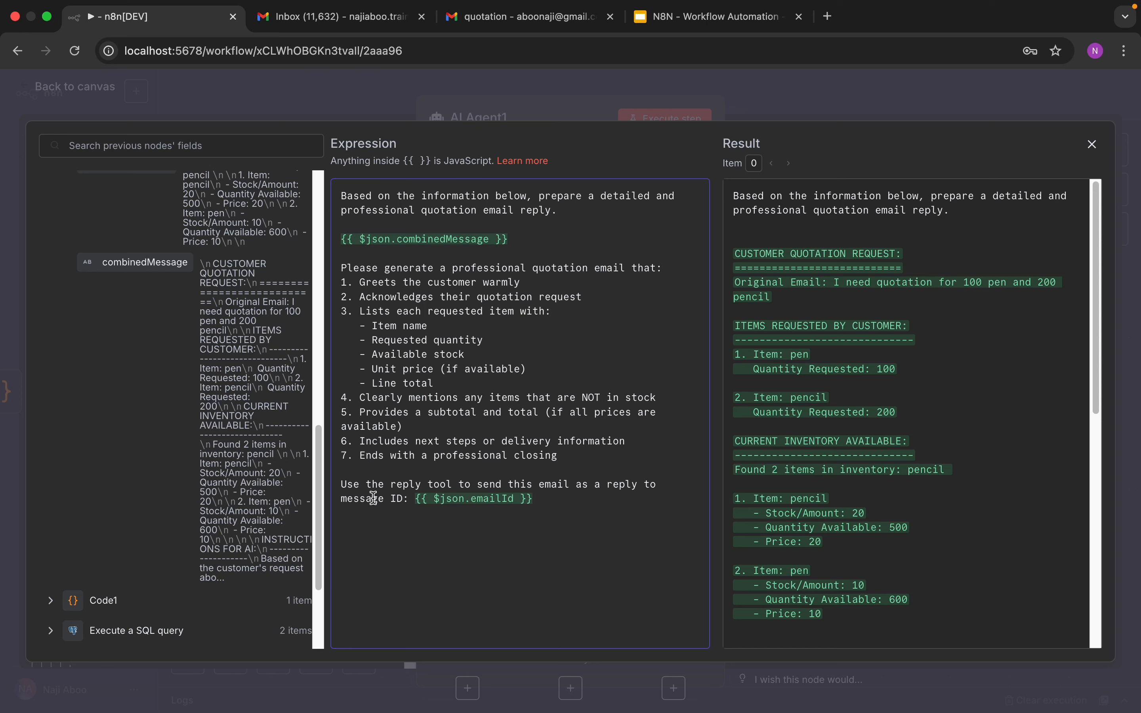
{"action": "left_click_drag", "start_coordinate": [358, 475], "coordinate": [535, 509]}
{"action": "left_click", "coordinate": [561, 513]}
{"action": "left_click_drag", "start_coordinate": [415, 498], "coordinate": [547, 499]}
{"action": "scroll", "coordinate": [219, 466], "scroll_direction": "down", "scroll_amount": 4}
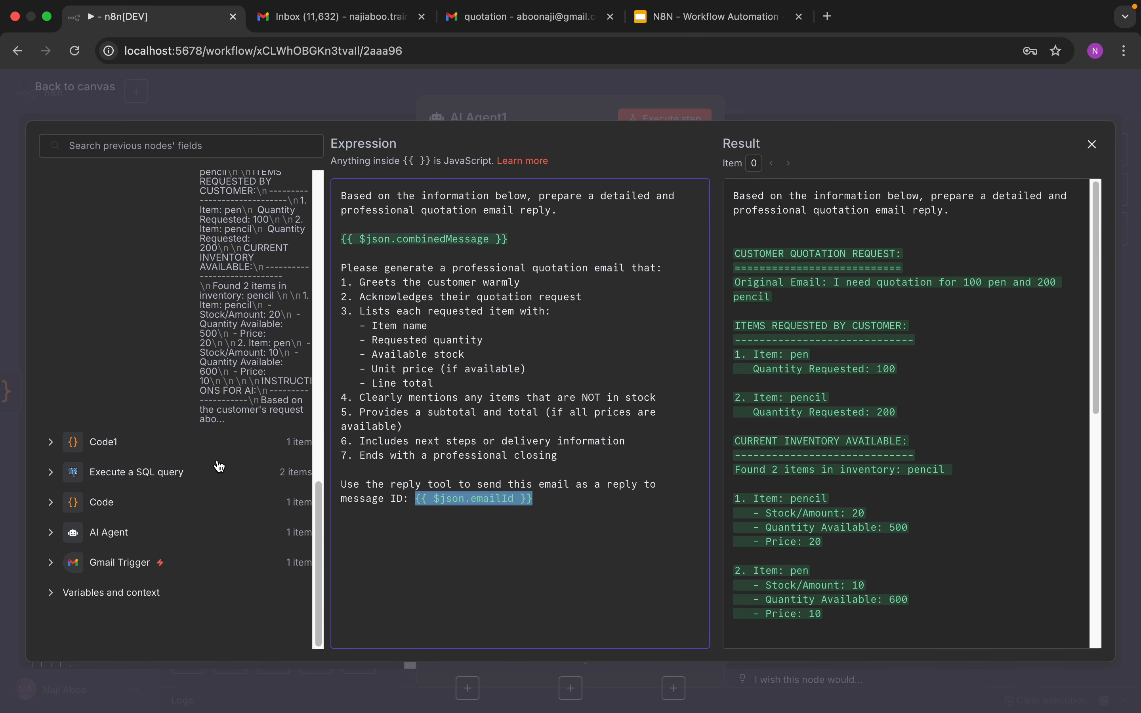
{"action": "scroll", "coordinate": [219, 466], "scroll_direction": "up", "scroll_amount": 10}
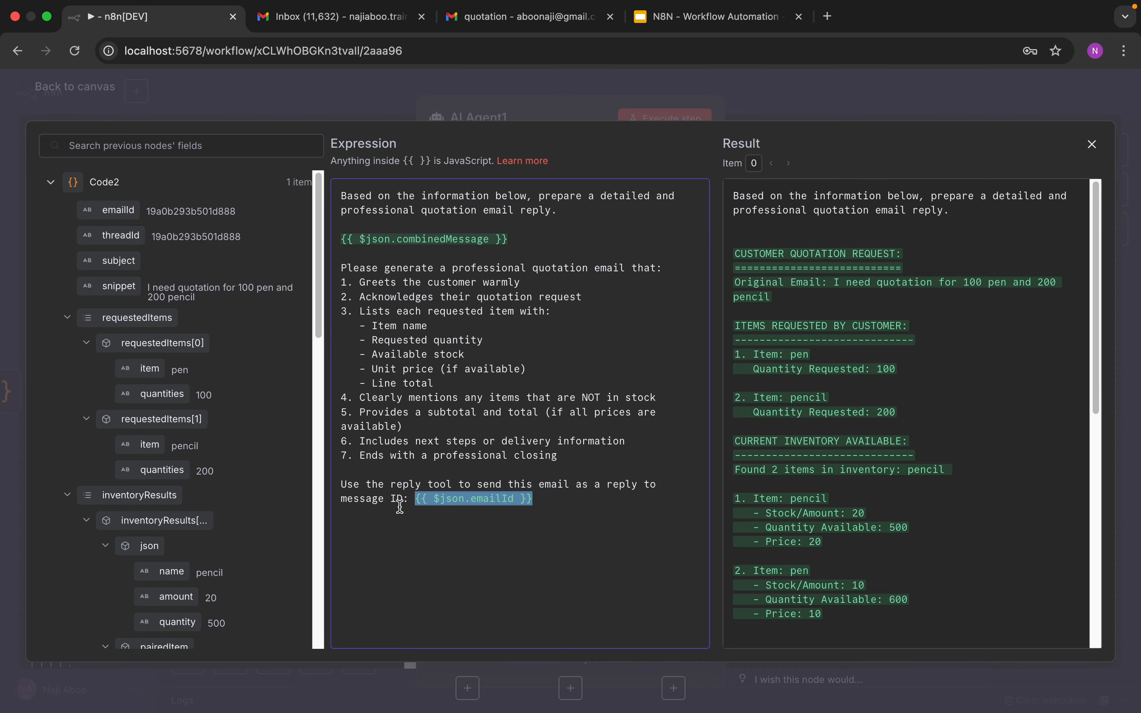
{"action": "left_click", "coordinate": [114, 92]}
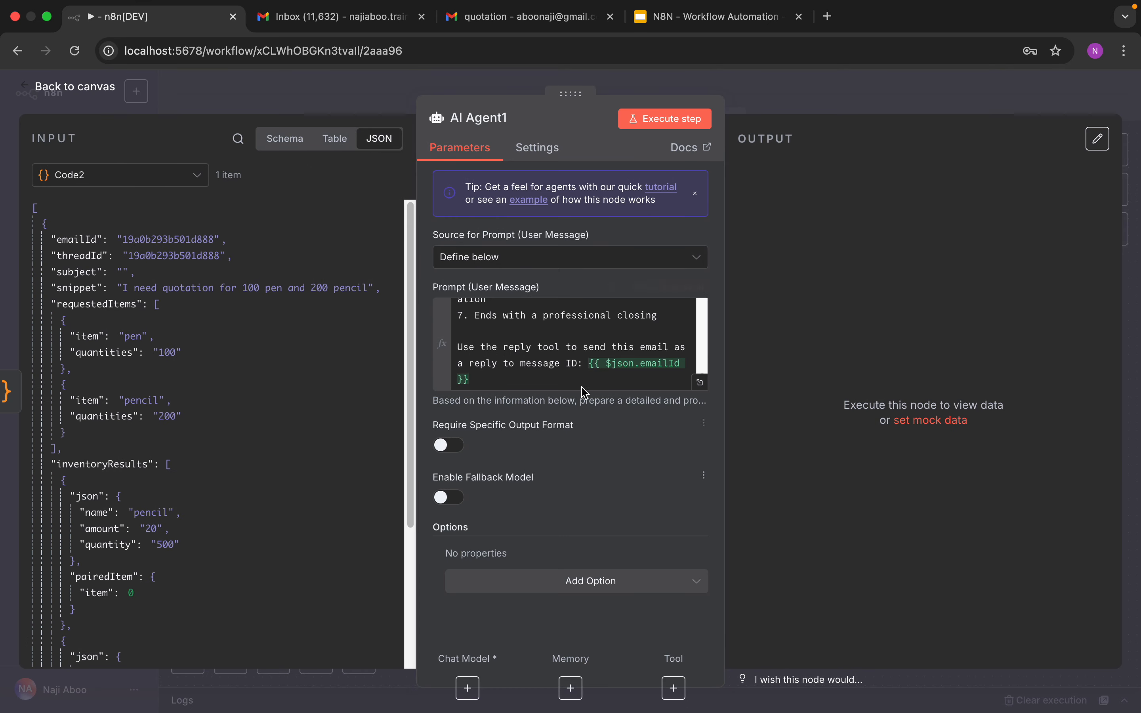
{"action": "scroll", "coordinate": [589, 349], "scroll_direction": "up", "scroll_amount": 1}
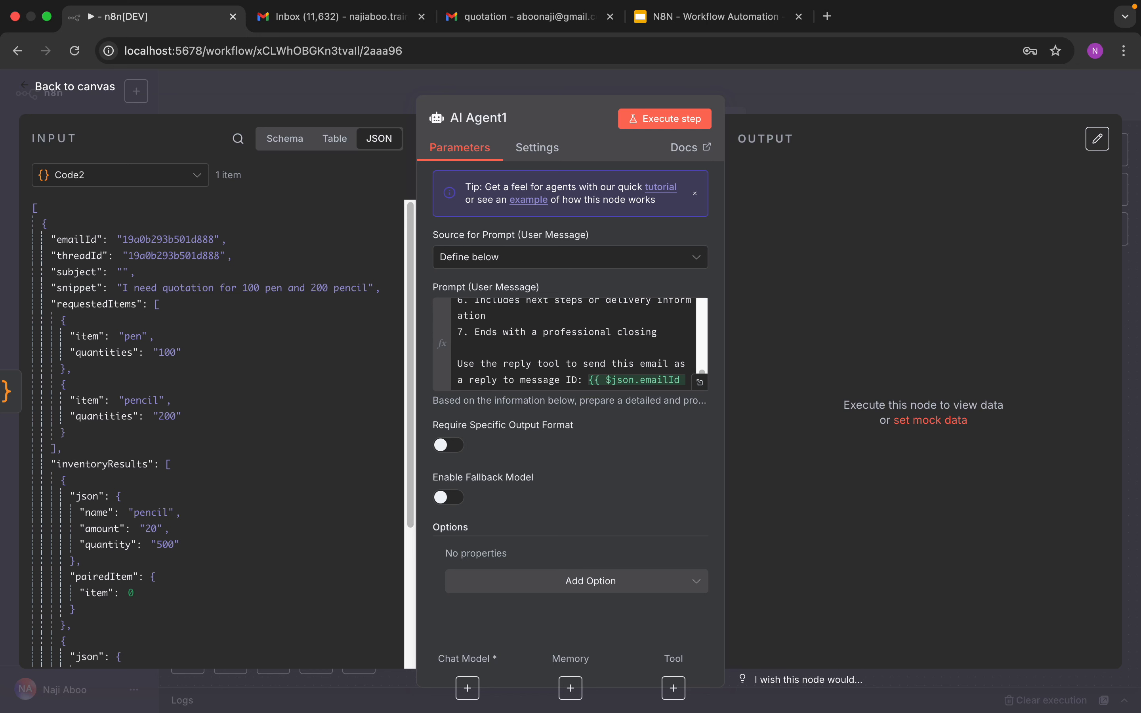
Step: Add a System Message option and paste a quotation-assistant instruction asking for accurate, professional quotes with clearly formatted prices and totals
{"action": "key", "text": "super+Tab"}
{"action": "key", "text": "super+Tab"}
{"action": "left_click", "coordinate": [588, 581]}
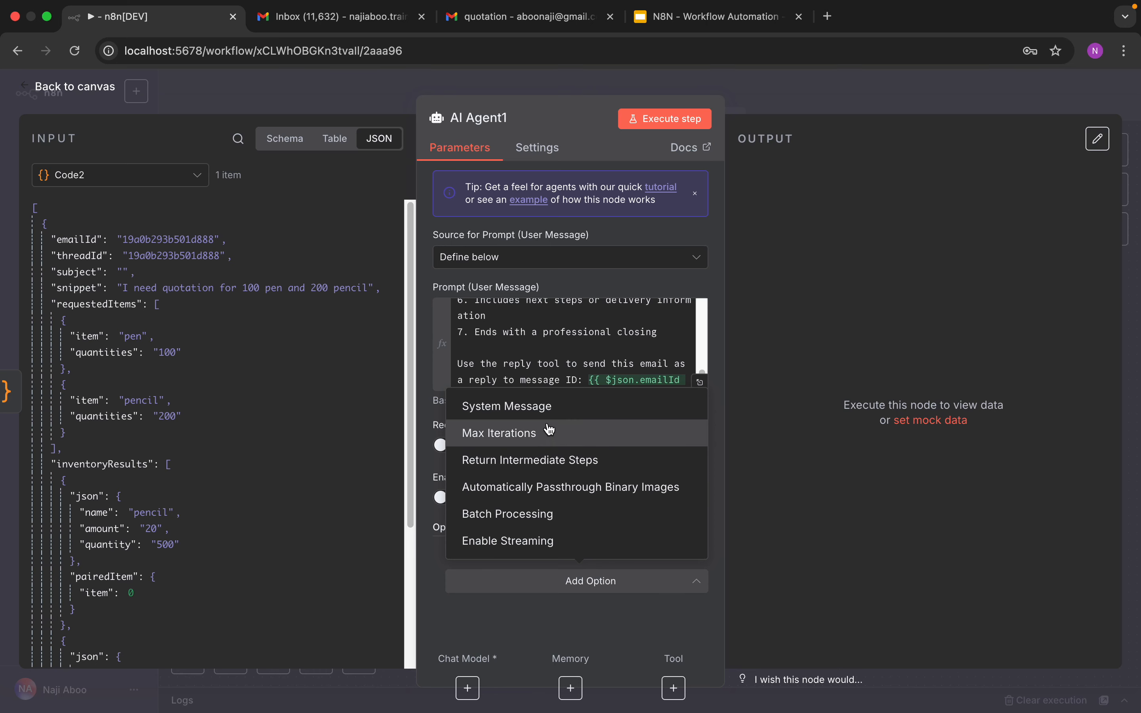
{"action": "left_click", "coordinate": [581, 409]}
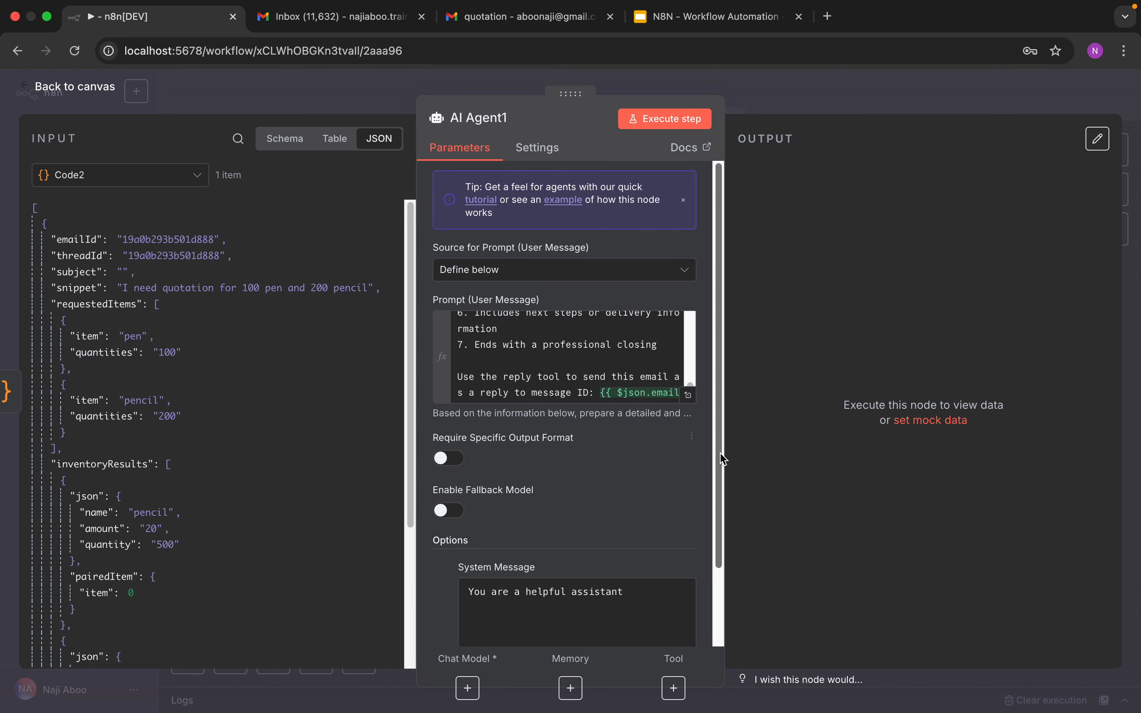
{"action": "scroll", "coordinate": [724, 460], "scroll_direction": "down", "scroll_amount": 2}
{"action": "right_click", "coordinate": [588, 537]}
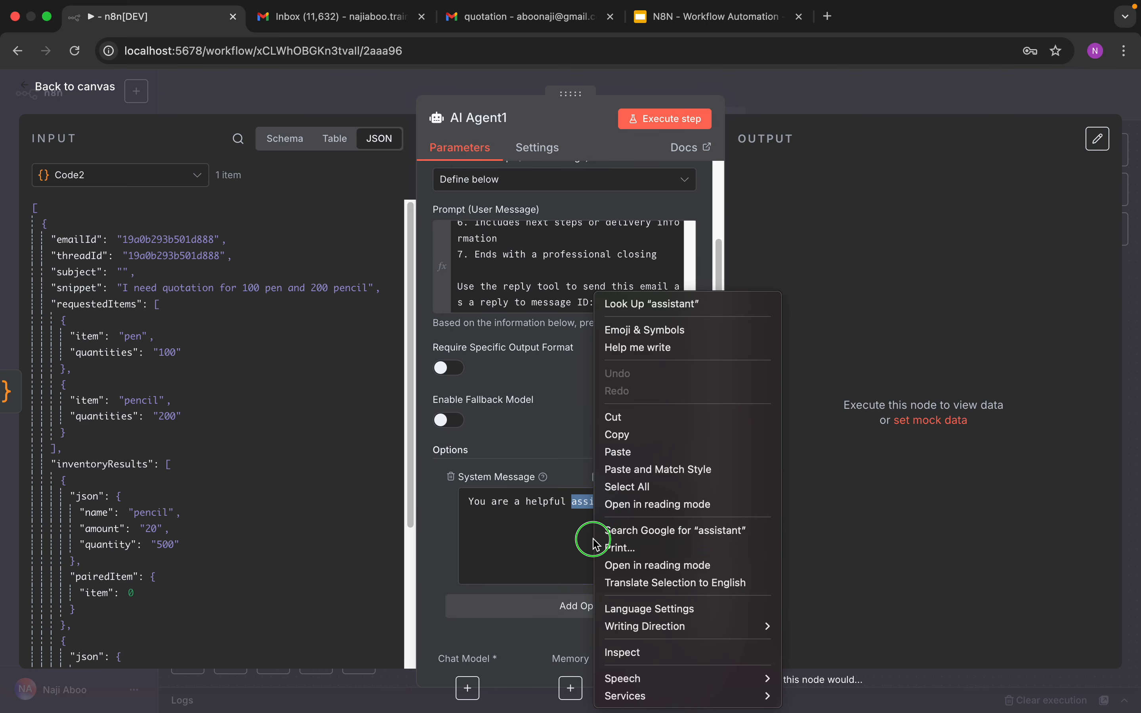
{"action": "left_click", "coordinate": [622, 452]}
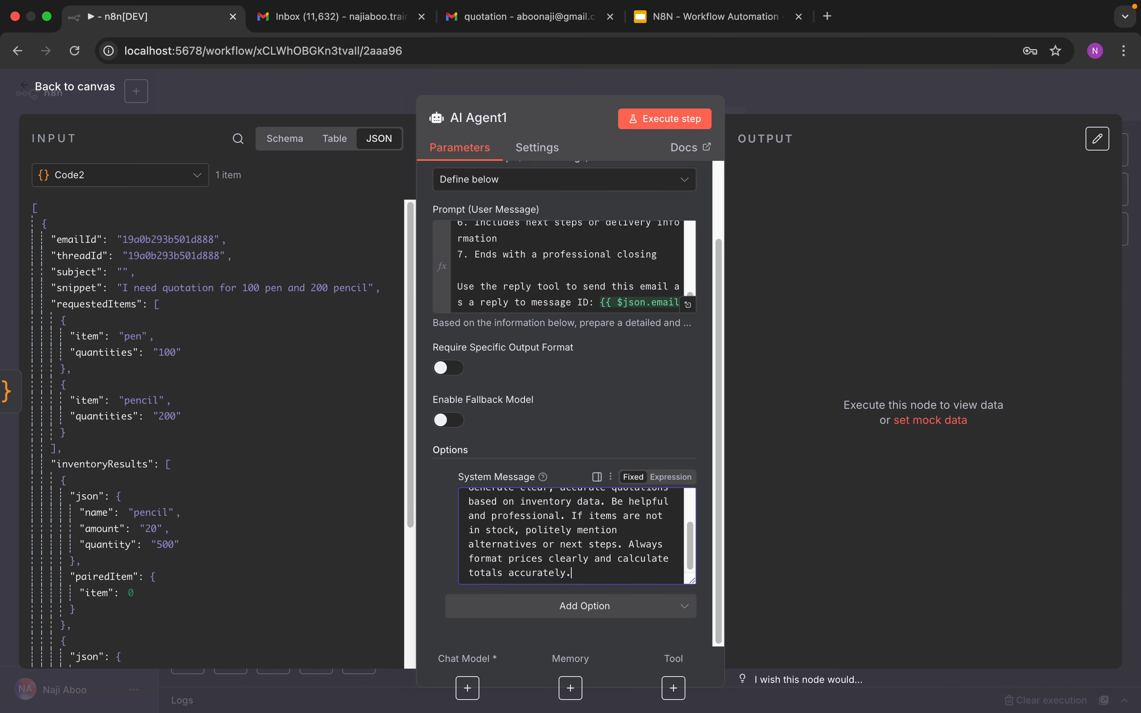
{"action": "key", "text": "super+Tab"}
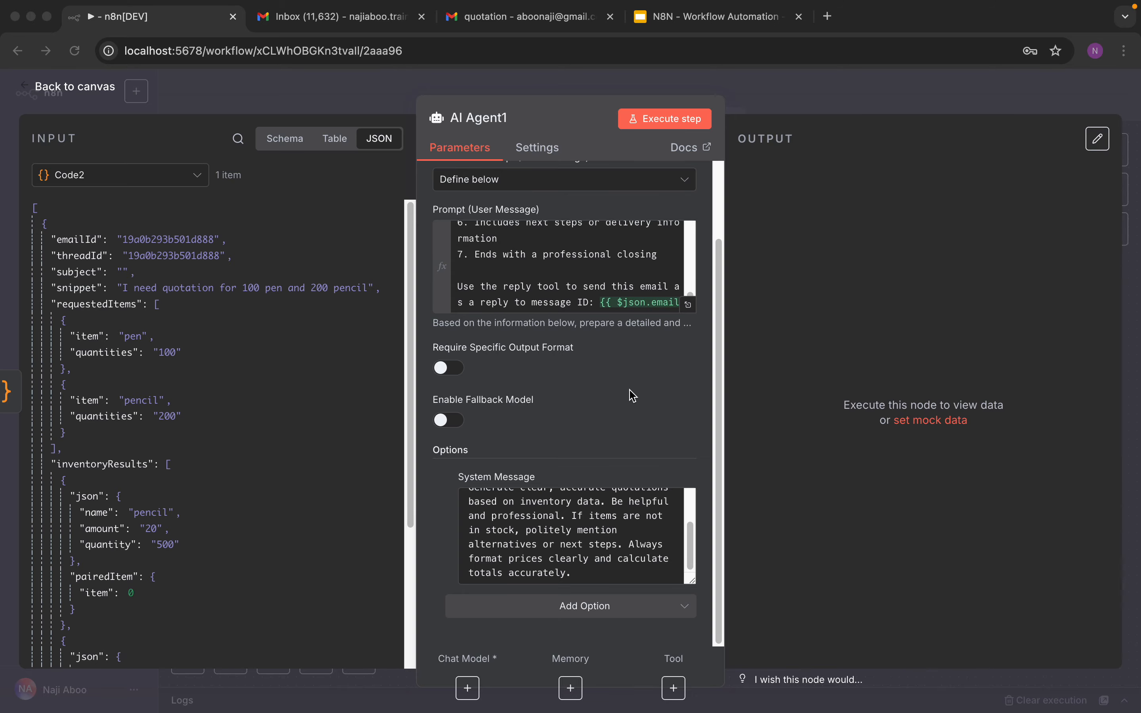
{"action": "key", "text": "super+Tab"}
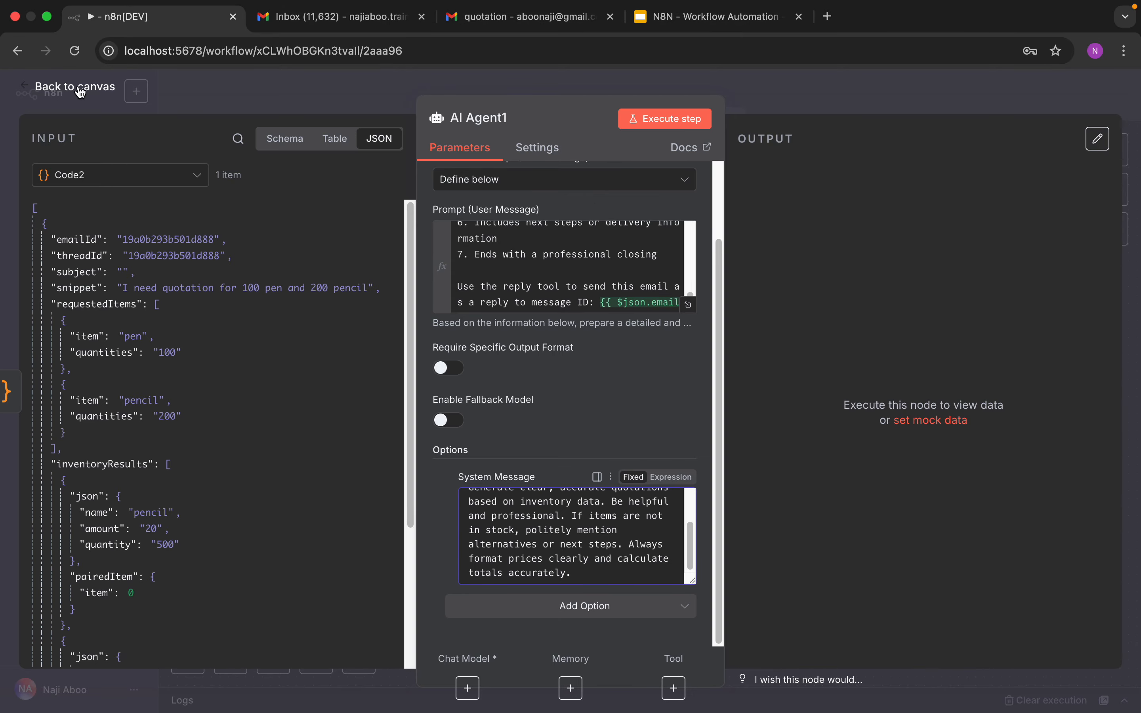
Step: Attach an OpenAI Chat Model to AI Agent1 and set its model to gpt-4o
{"action": "left_click", "coordinate": [81, 90]}
{"action": "left_click", "coordinate": [968, 438]}
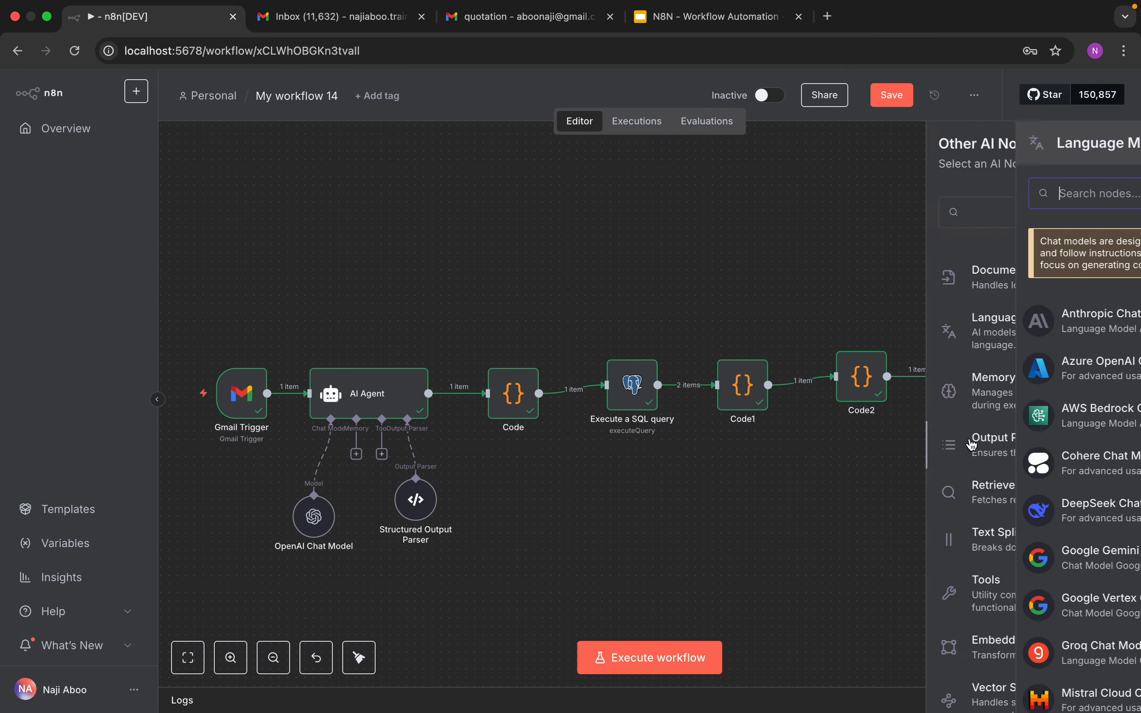
{"action": "type", "text": "ope"}
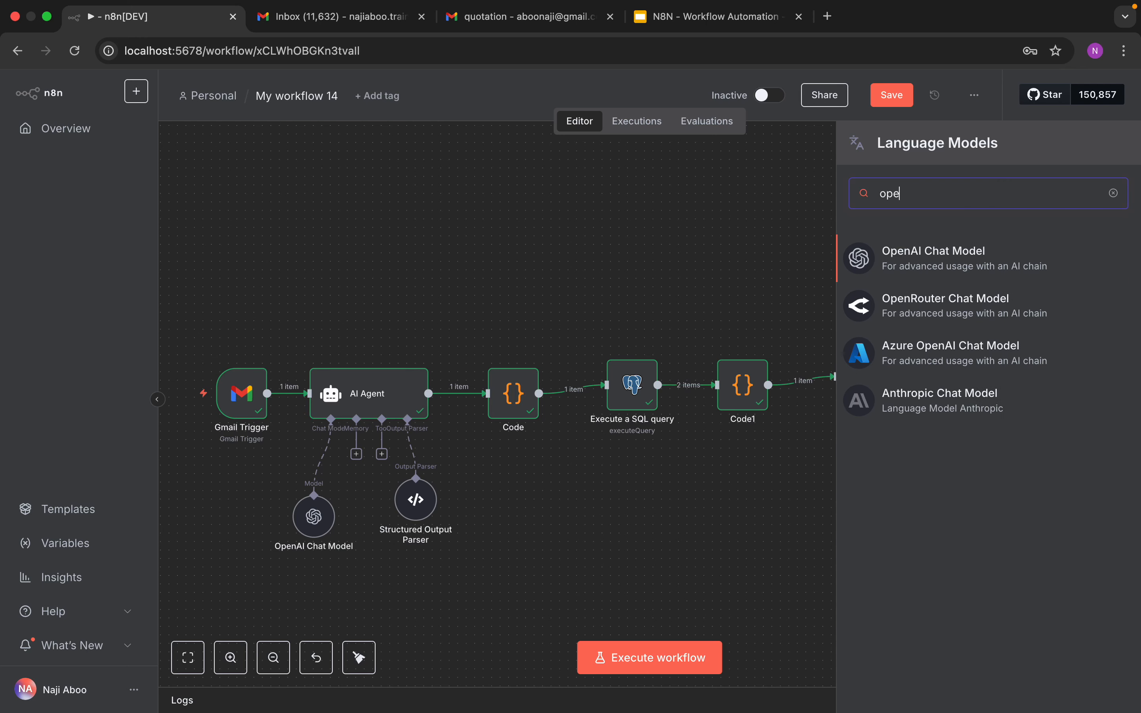
{"action": "left_click", "coordinate": [912, 255]}
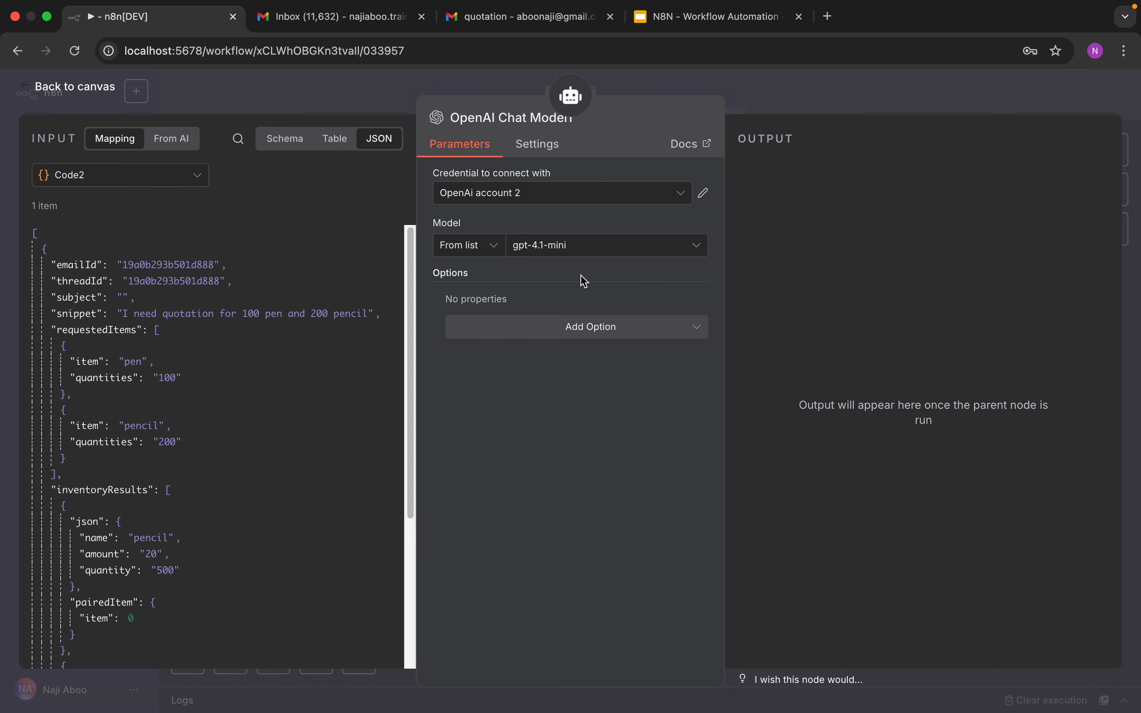
{"action": "left_click", "coordinate": [583, 257]}
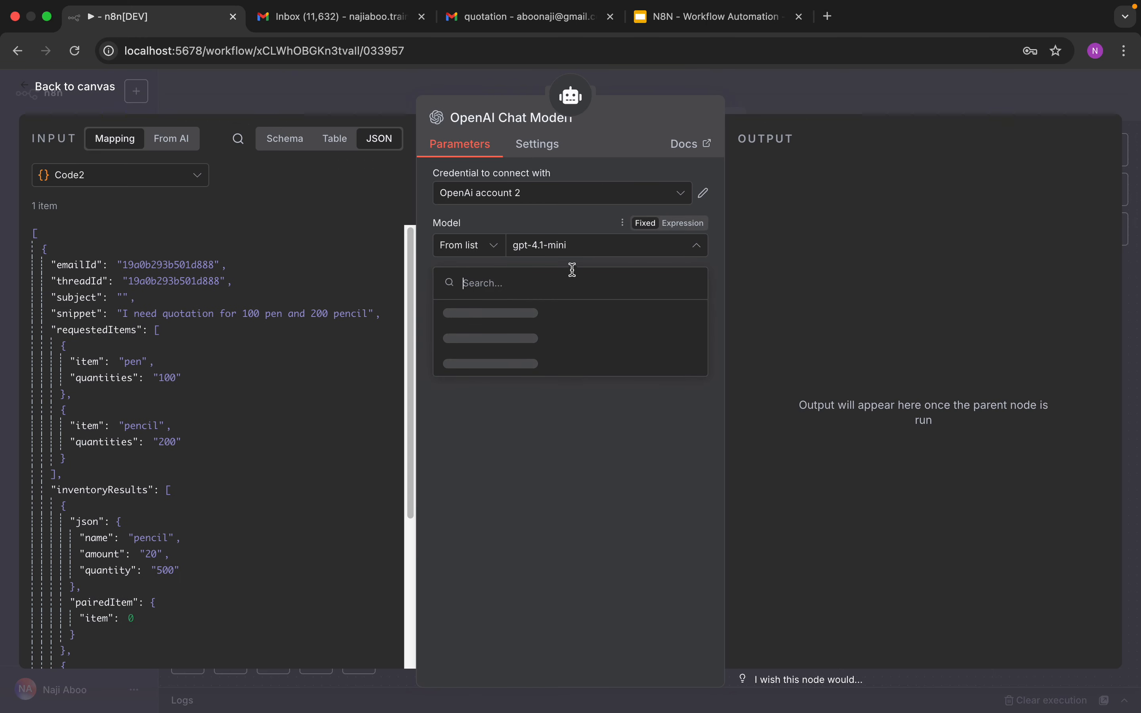
{"action": "type", "text": "gpt-4"}
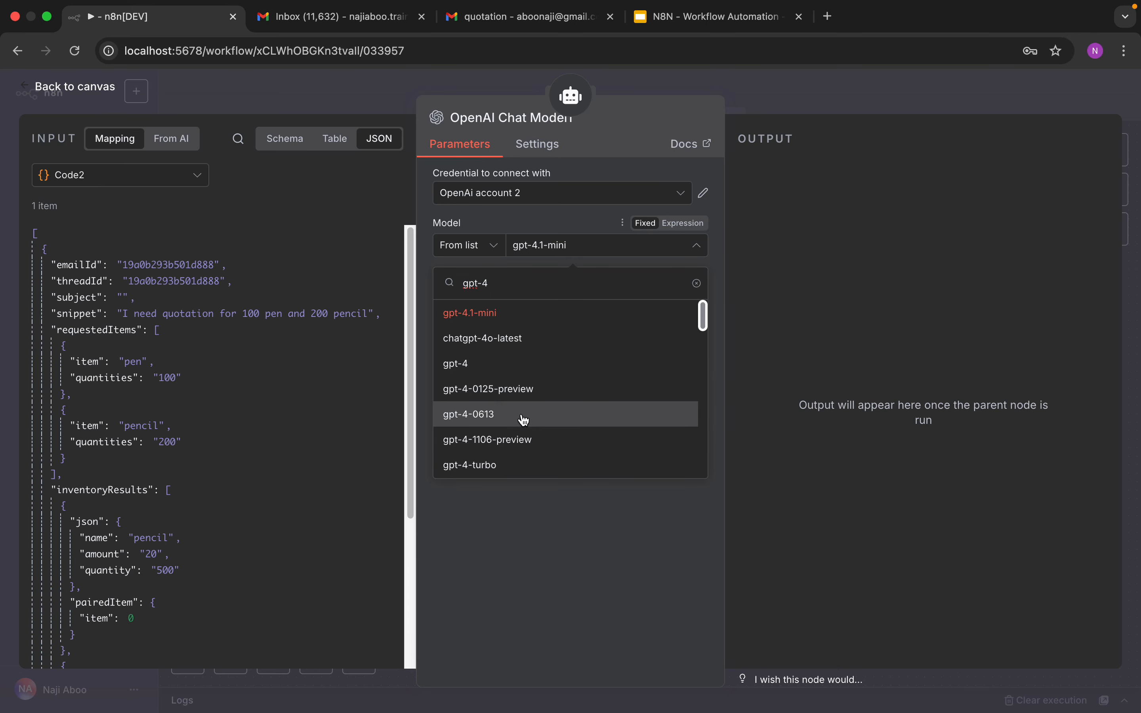
{"action": "type", "text": "o"}
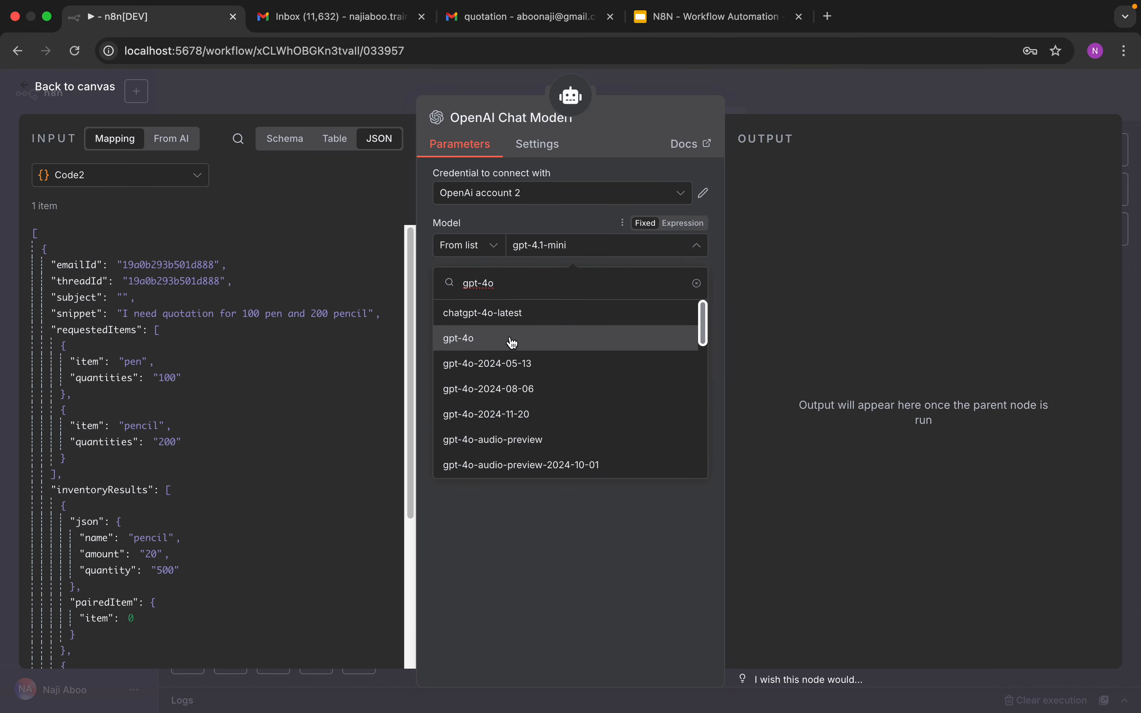
{"action": "left_click", "coordinate": [513, 339]}
Step: Return to the canvas, move AI Agent1 up, and attach a Gmail Tool to its Tool input
{"action": "left_click", "coordinate": [92, 87]}
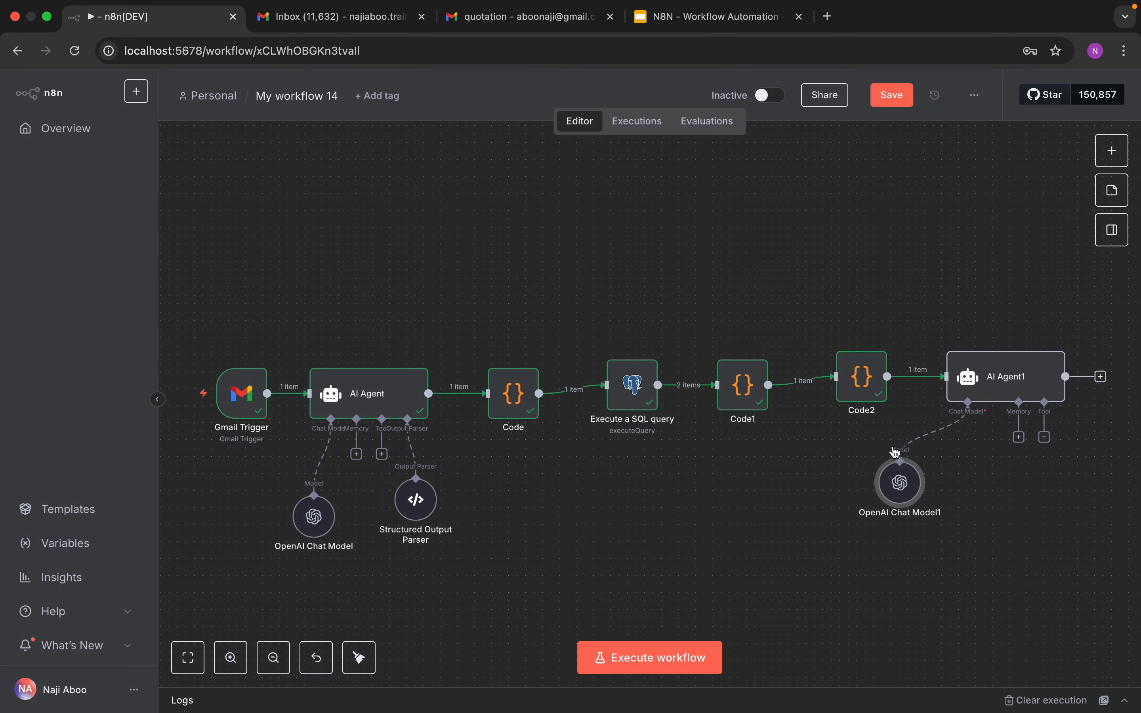
{"action": "left_click_drag", "start_coordinate": [1003, 396], "coordinate": [960, 362]}
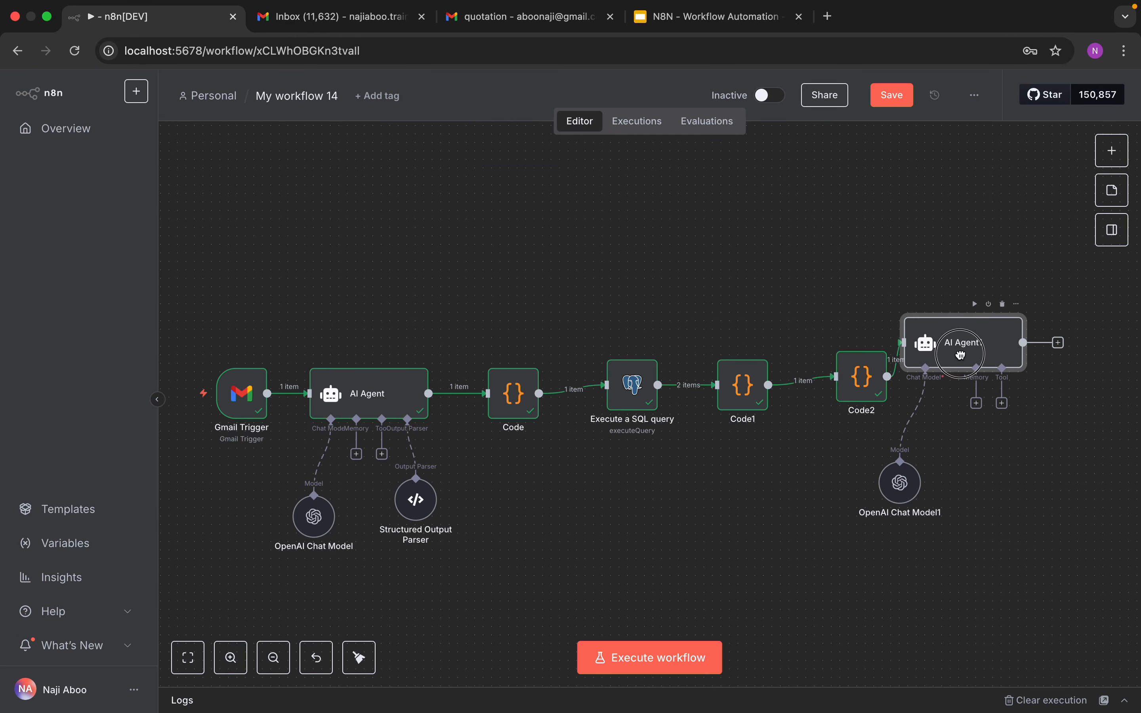
{"action": "left_click", "coordinate": [1002, 405]}
{"action": "type", "text": "g"}
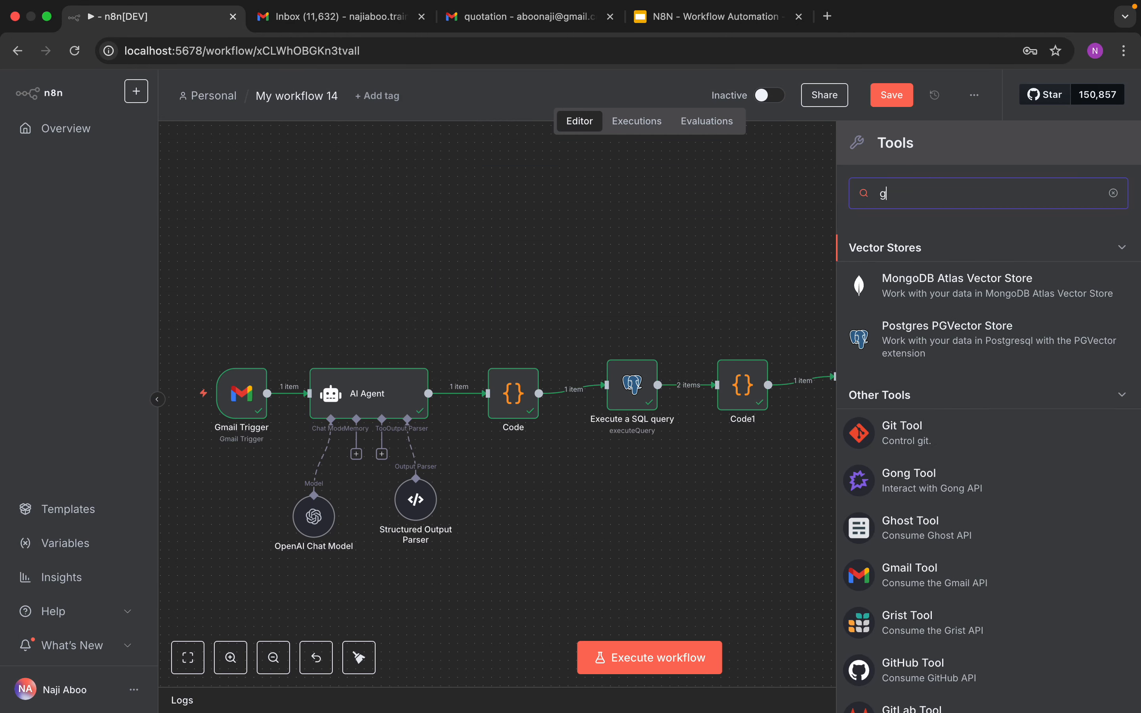
{"action": "type", "text": "mai"}
{"action": "left_click", "coordinate": [922, 258]}
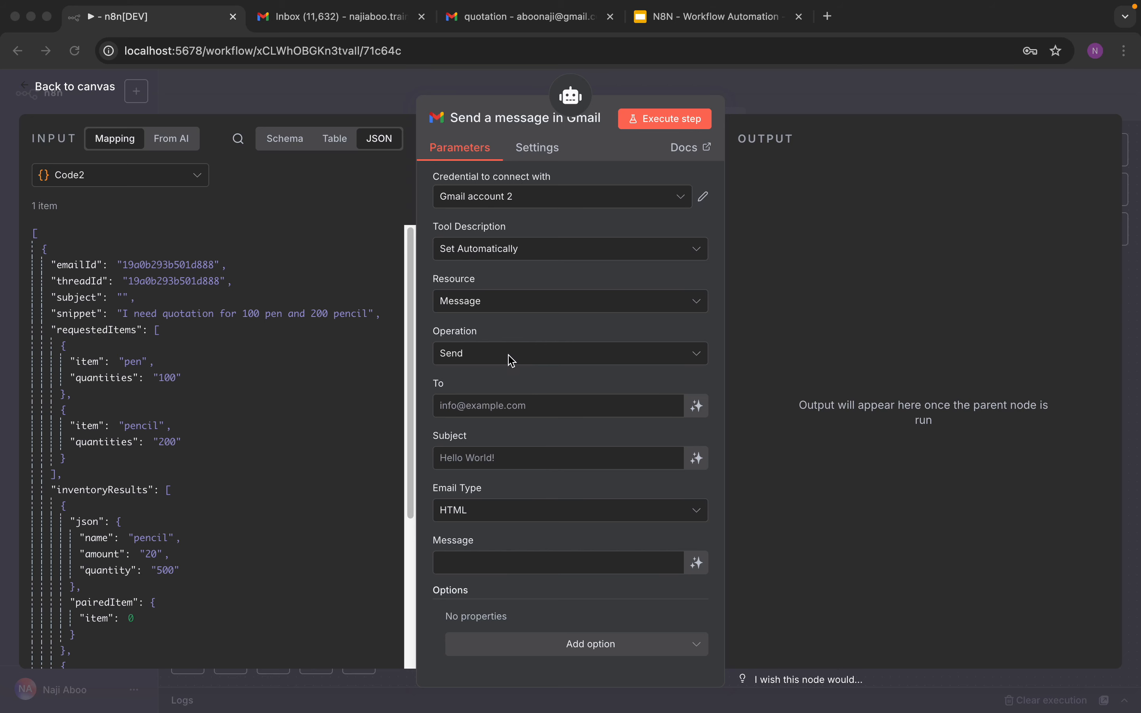
Step: Set the Gmail tool's operation to Reply and let the model define both Message ID and Message automatically
{"action": "left_click", "coordinate": [578, 357]}
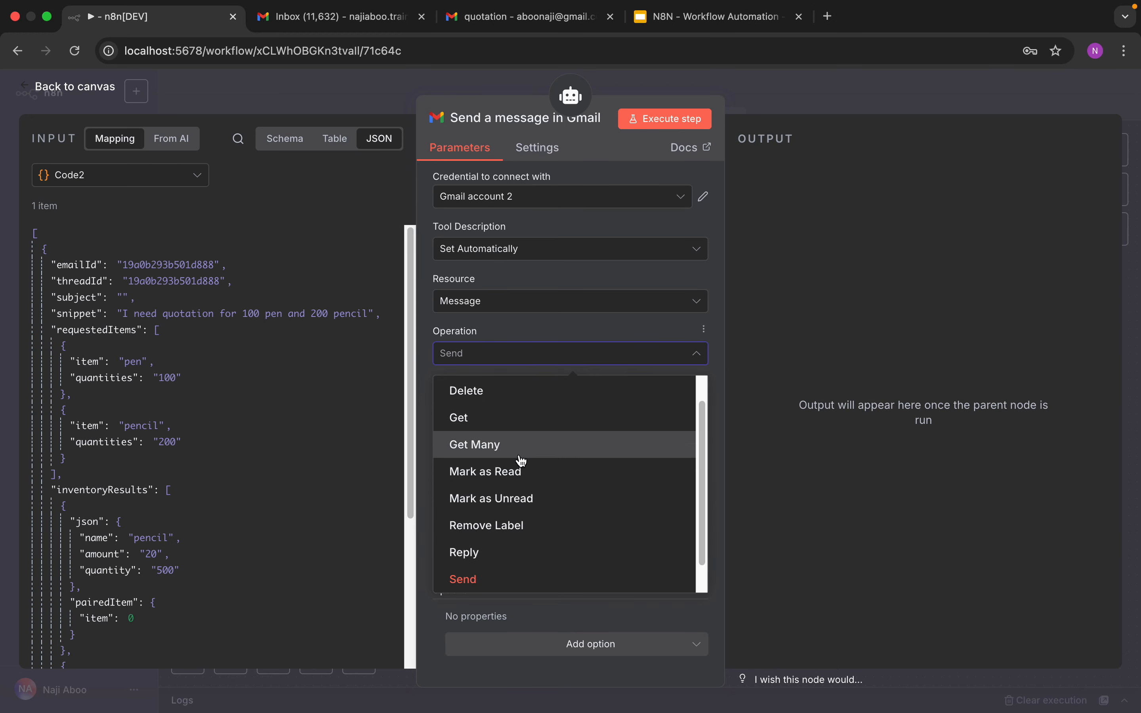
{"action": "left_click", "coordinate": [500, 562]}
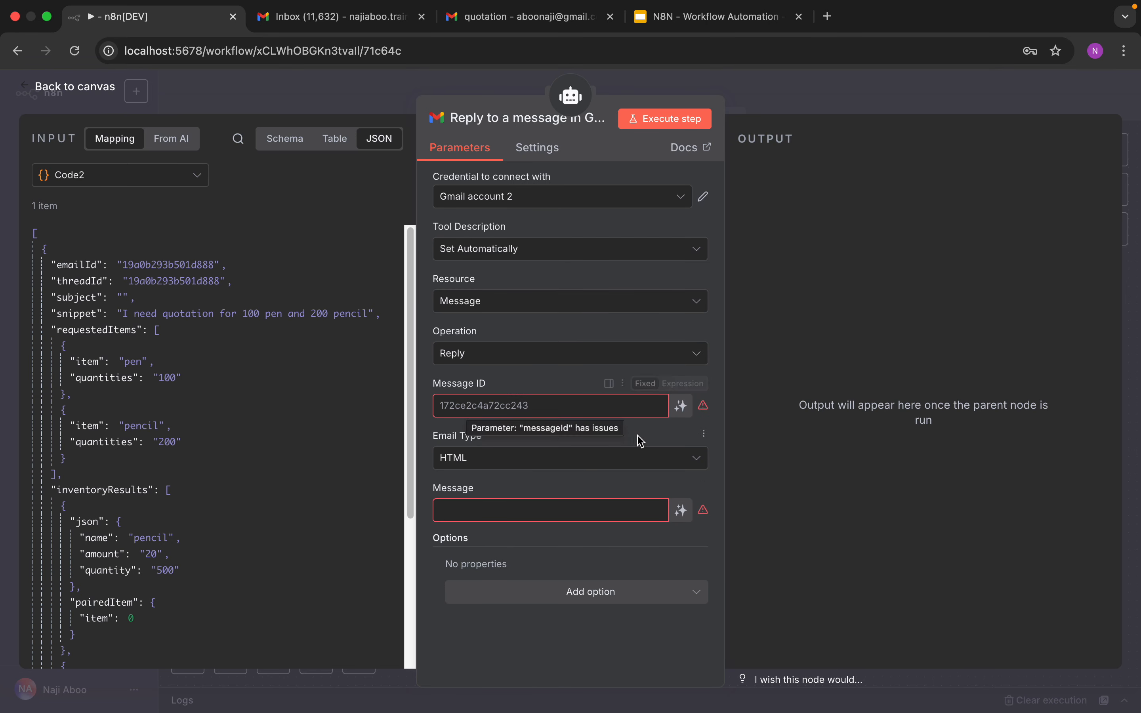
{"action": "left_click", "coordinate": [681, 405]}
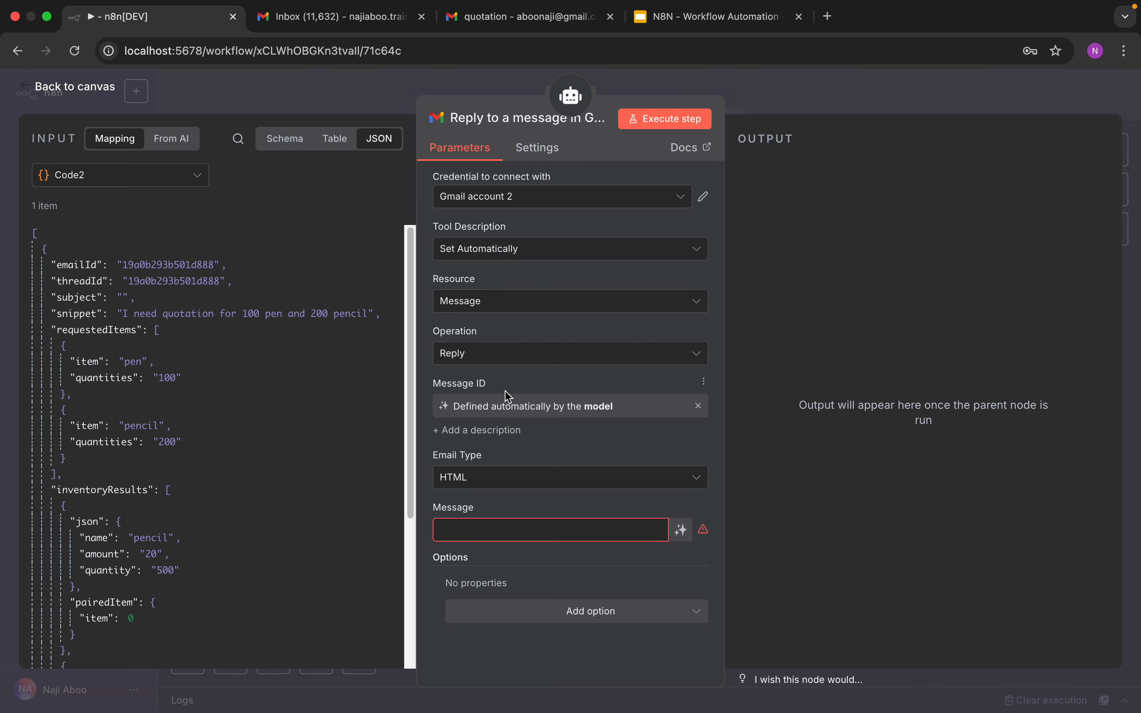
{"action": "left_click", "coordinate": [493, 480]}
{"action": "left_click", "coordinate": [494, 482]}
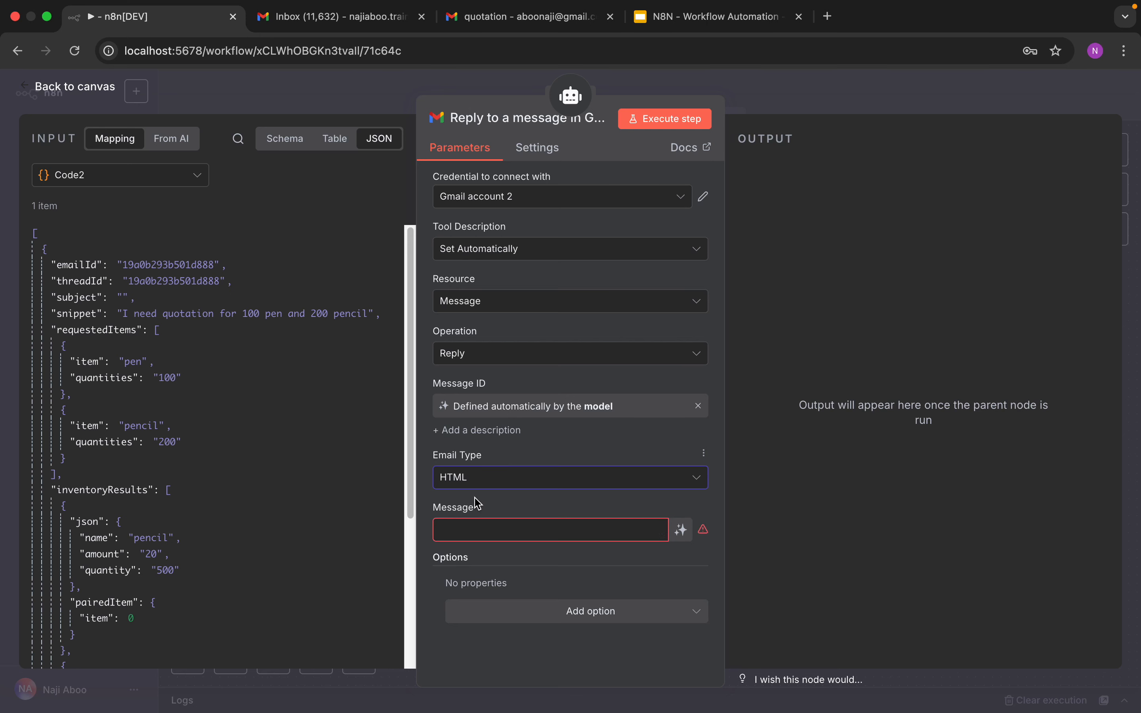
{"action": "left_click", "coordinate": [682, 533]}
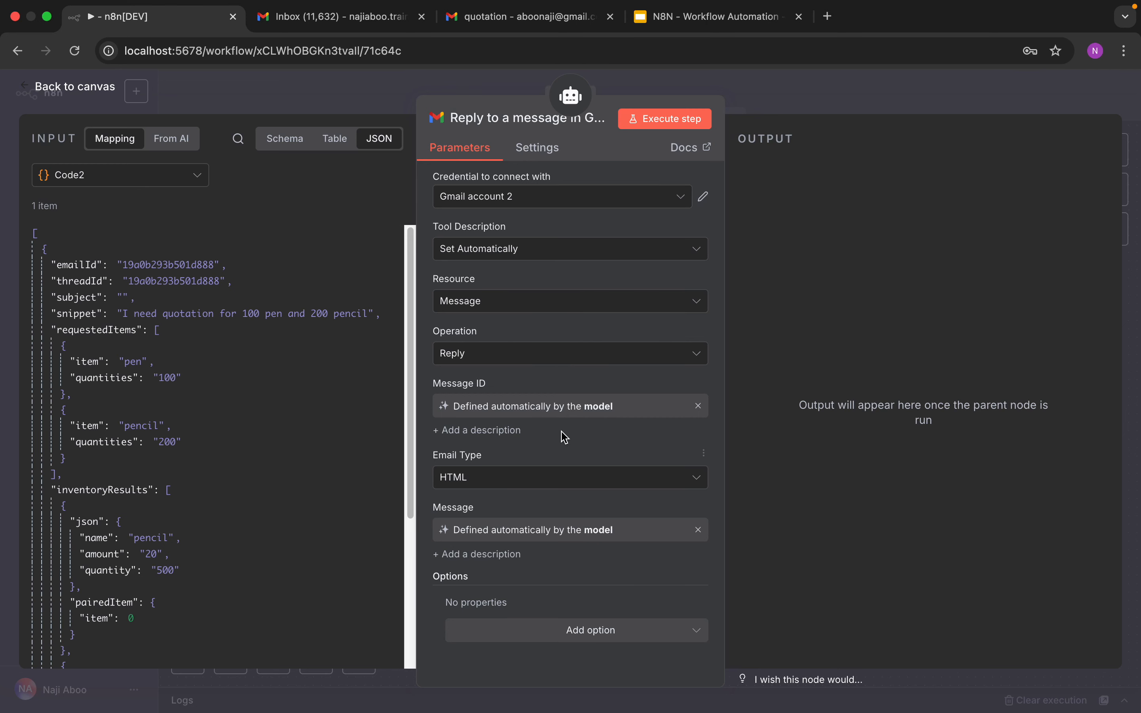
{"action": "left_click", "coordinate": [665, 121]}
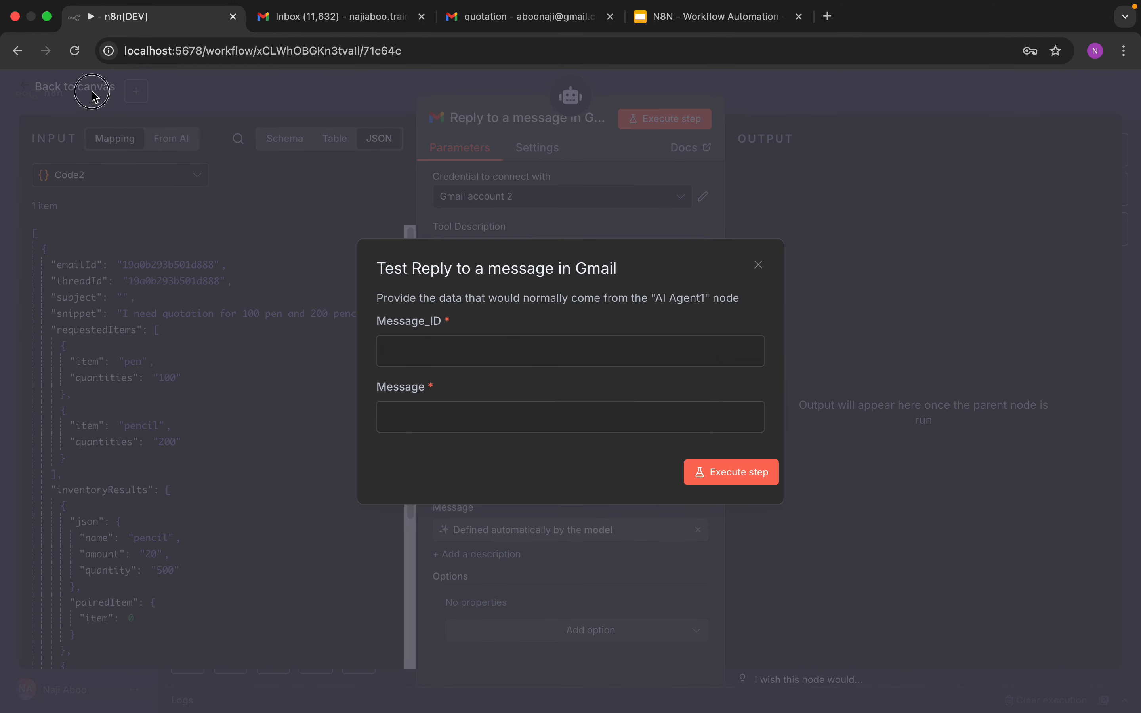
{"action": "left_click", "coordinate": [759, 265]}
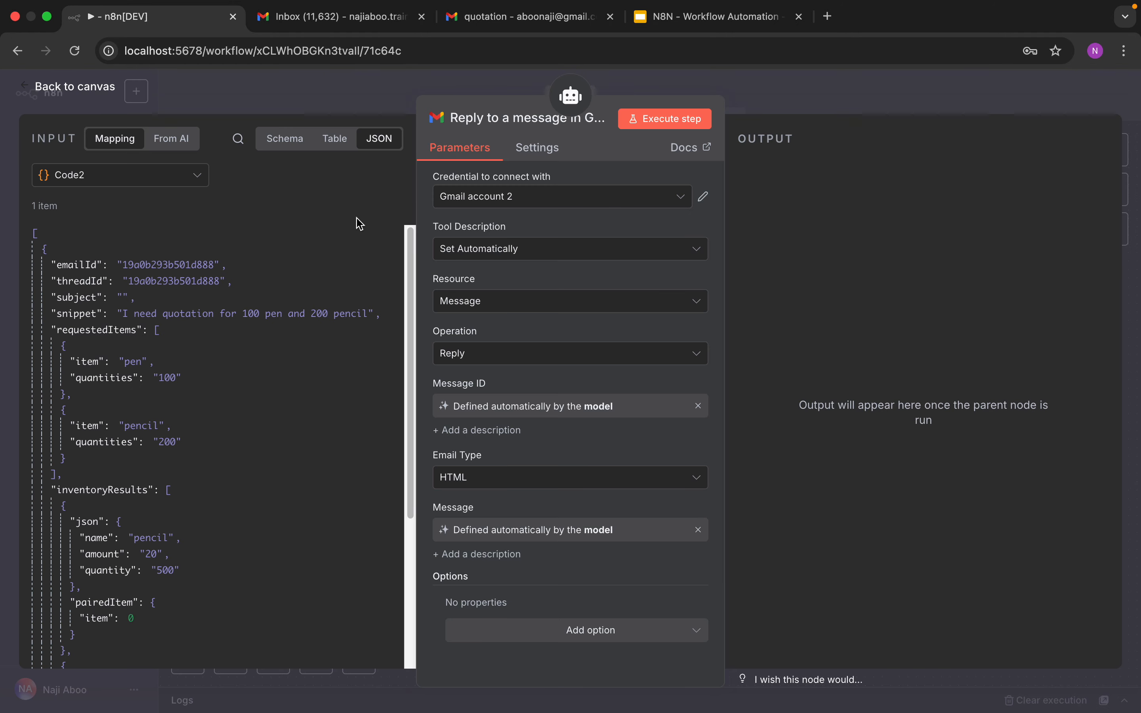
{"action": "left_click", "coordinate": [94, 92]}
Step: Rearrange the Code1 and Code2 nodes on the canvas, then open AI Agent1 and execute its step
{"action": "left_click_drag", "start_coordinate": [870, 385], "coordinate": [810, 358]}
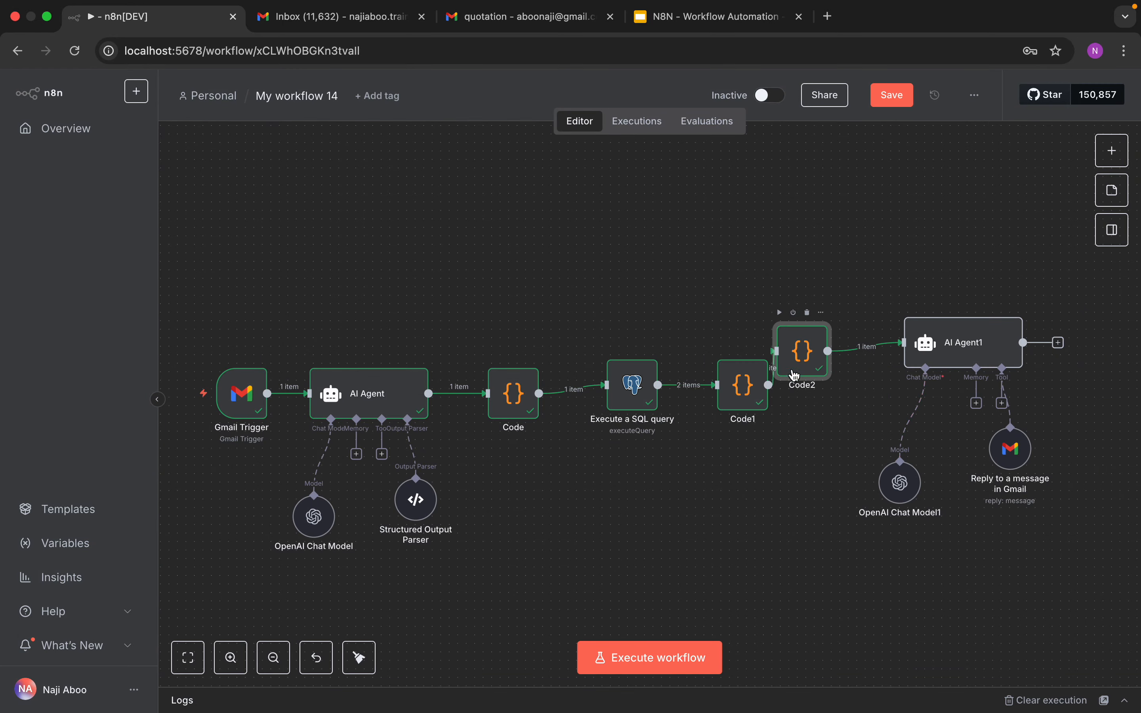
{"action": "left_click_drag", "start_coordinate": [750, 386], "coordinate": [673, 335]}
{"action": "left_click", "coordinate": [974, 349]}
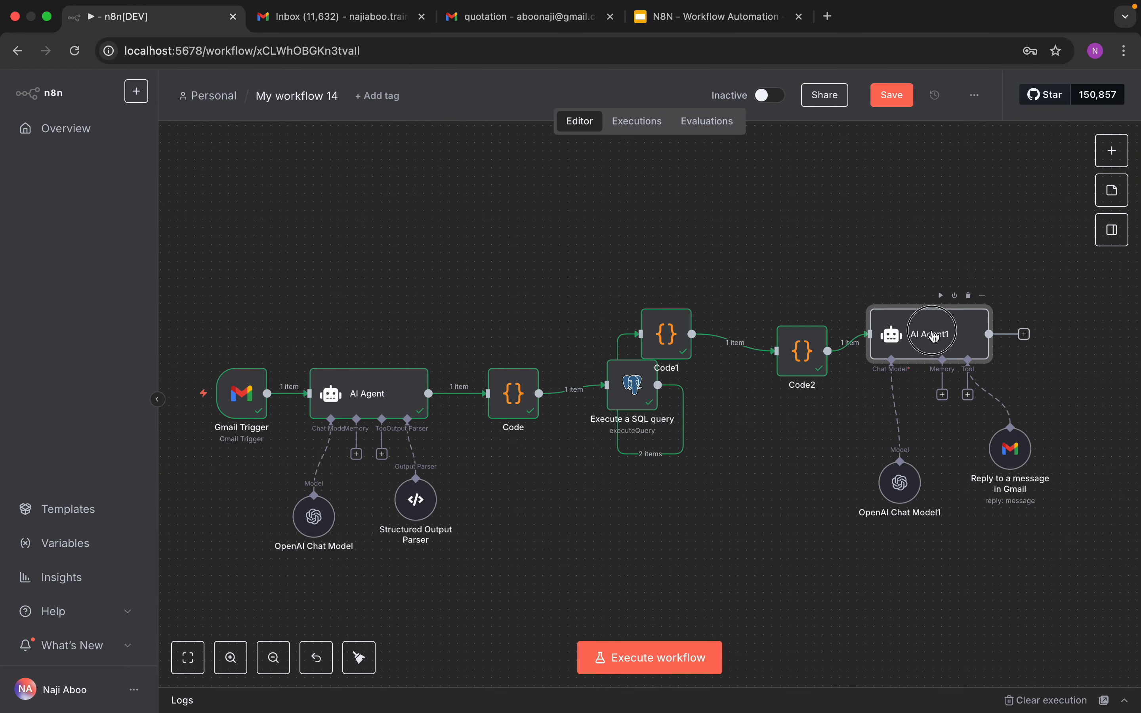
{"action": "double_click", "coordinate": [974, 350]}
{"action": "left_click", "coordinate": [678, 127]}
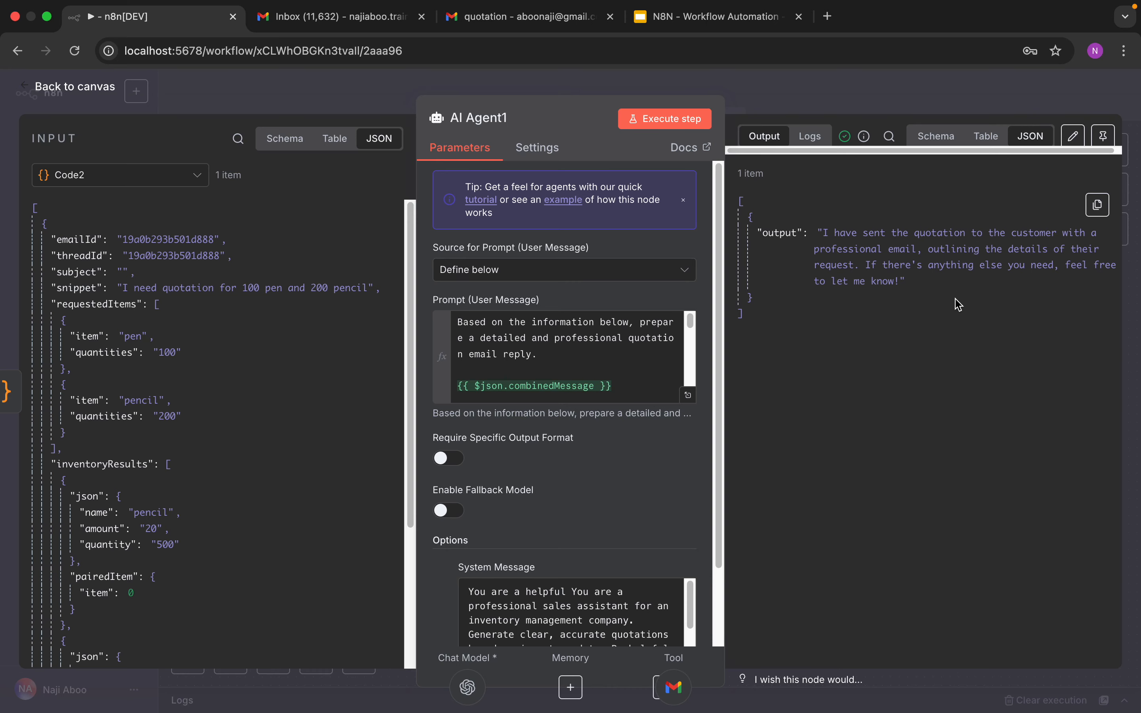
Step: Switch to the customer's Gmail tab and open the newest quotation reply from the inbox
{"action": "left_click", "coordinate": [501, 29]}
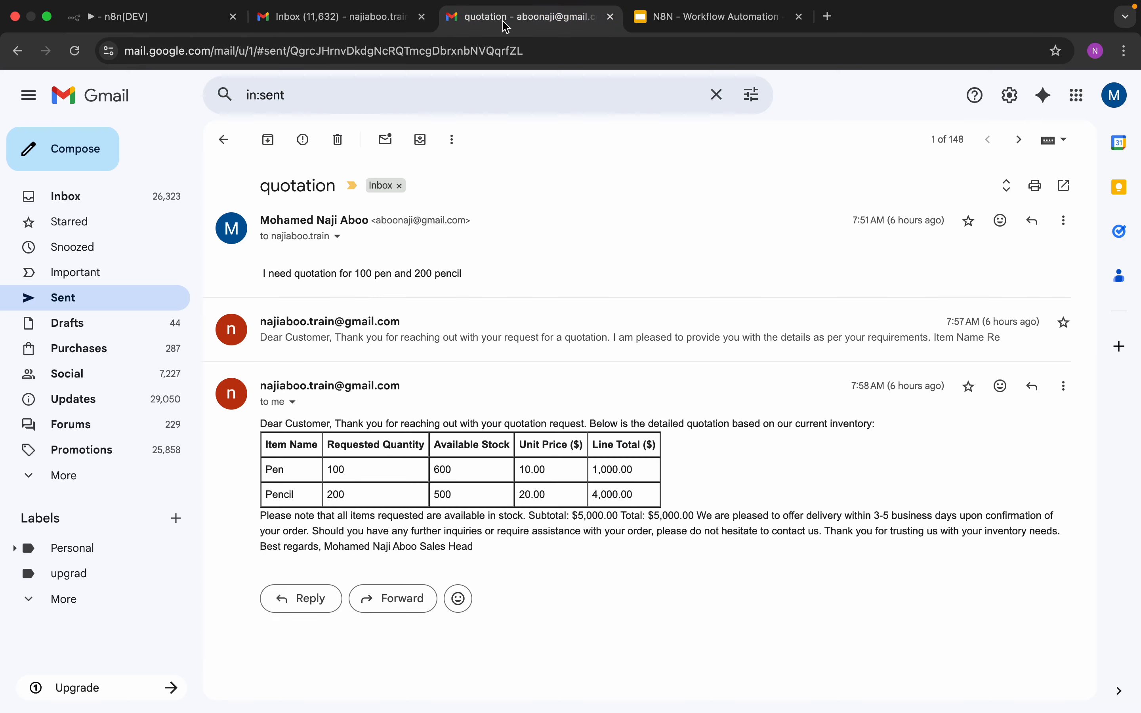
{"action": "left_click", "coordinate": [106, 195]}
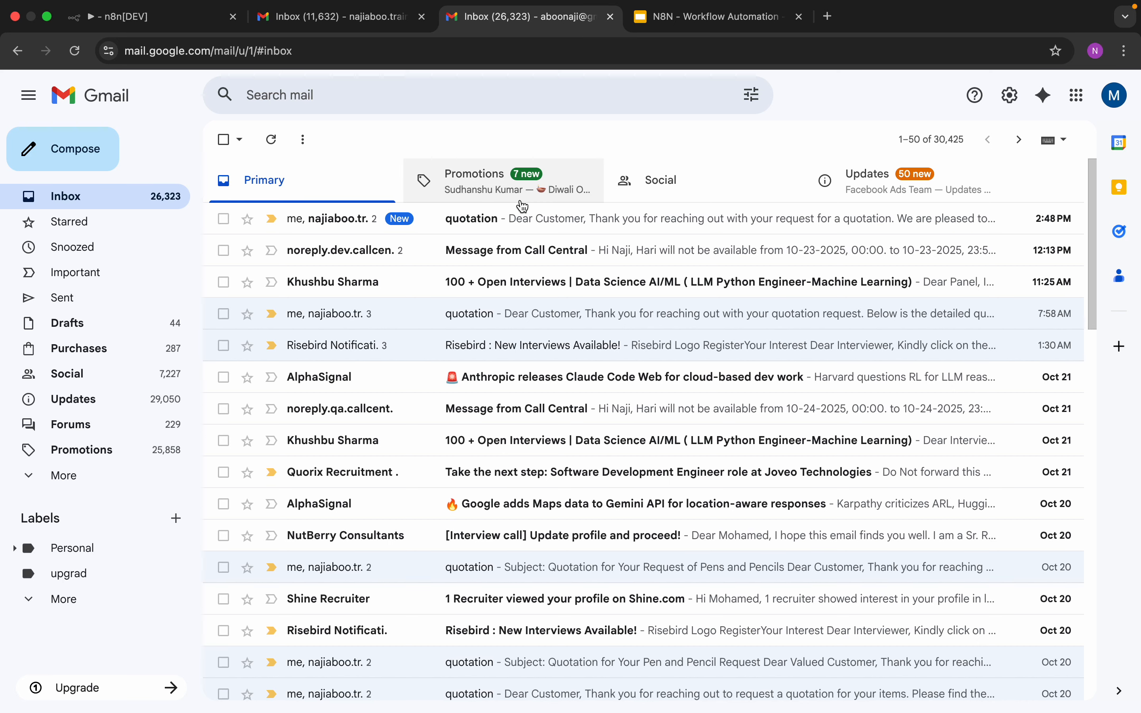
{"action": "left_click", "coordinate": [516, 218]}
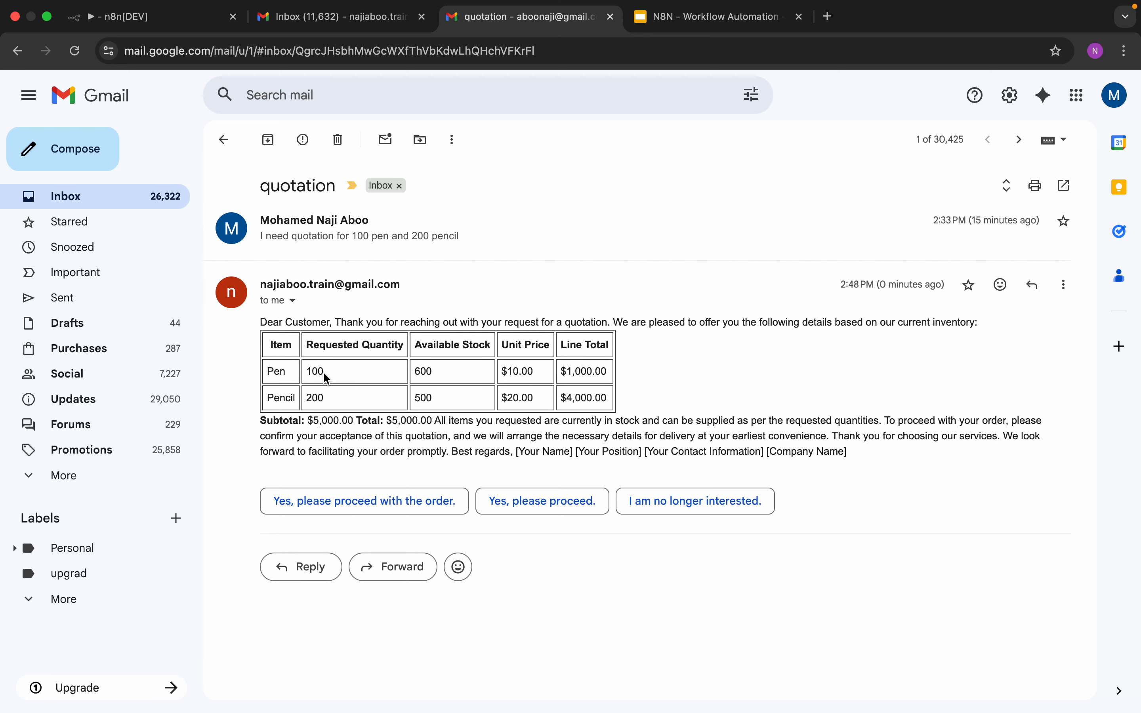
Step: Examine the reply's quotation table values, closing paragraph, and placeholder signature fields
{"action": "double_click", "coordinate": [430, 370]}
{"action": "mouse_move", "coordinate": [527, 374]}
{"action": "left_mouse_down"}
{"action": "mouse_move", "coordinate": [502, 374]}
{"action": "mouse_move", "coordinate": [520, 403]}
{"action": "left_mouse_up"}
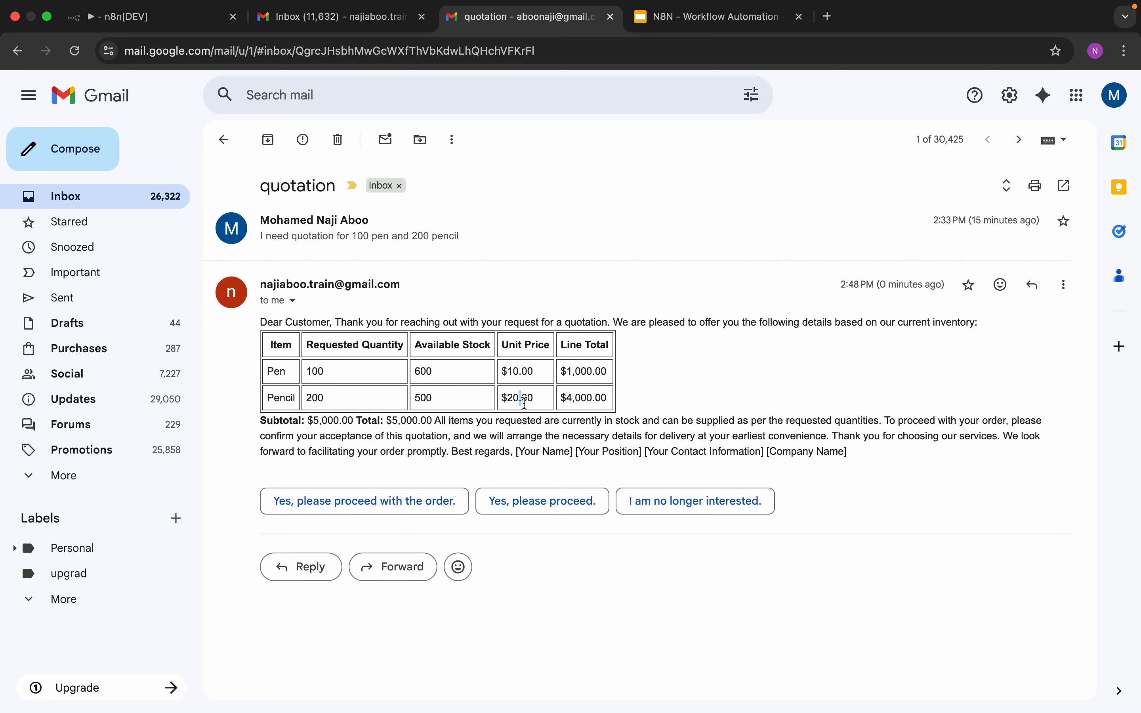
{"action": "double_click", "coordinate": [593, 376]}
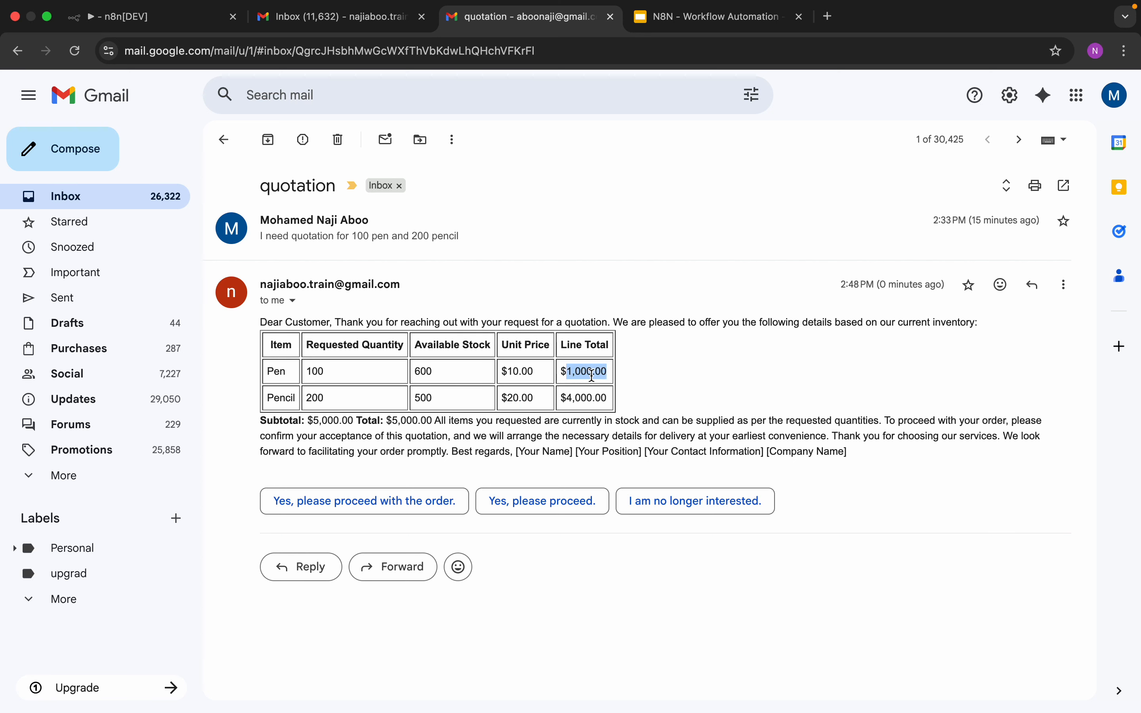
{"action": "double_click", "coordinate": [593, 396]}
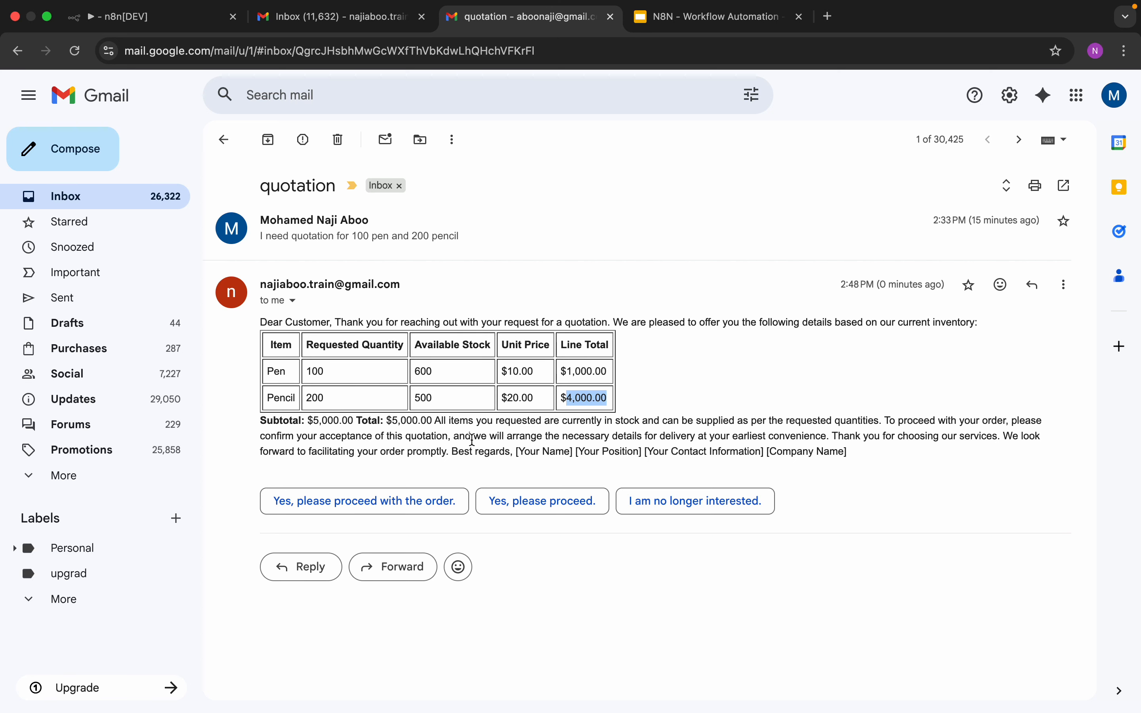
{"action": "left_click_drag", "start_coordinate": [437, 425], "coordinate": [866, 453]}
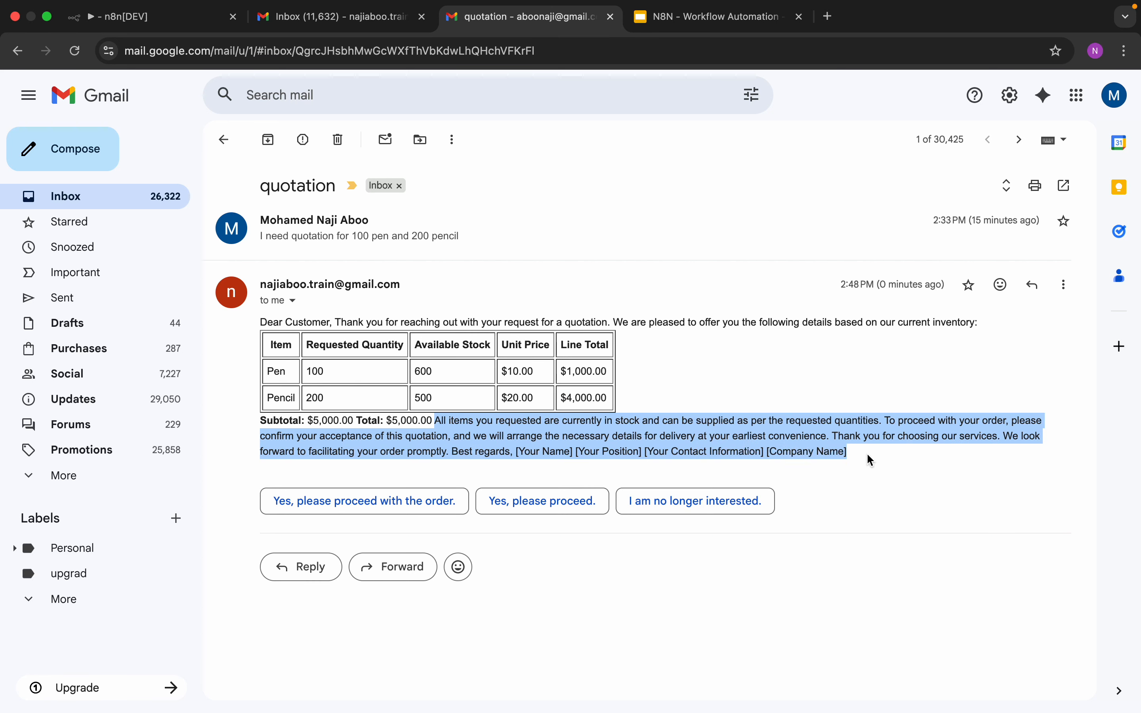
{"action": "left_click", "coordinate": [847, 468]}
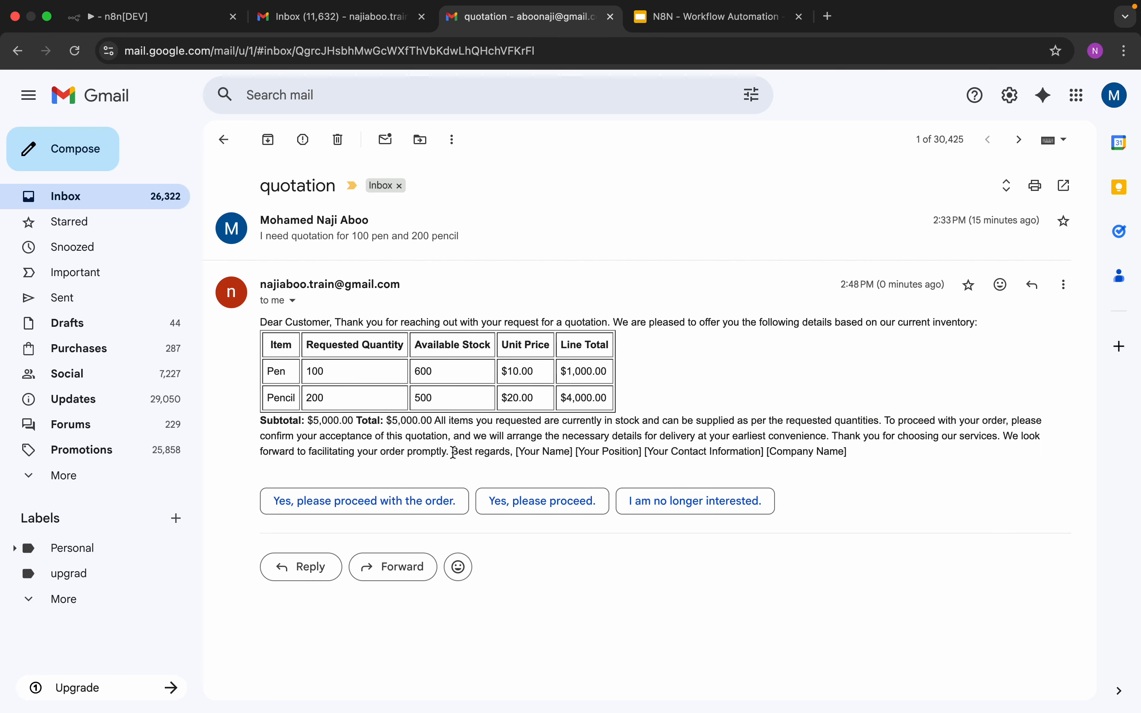
{"action": "left_click_drag", "start_coordinate": [452, 454], "coordinate": [848, 465]}
{"action": "left_click", "coordinate": [847, 464]}
{"action": "left_click", "coordinate": [155, 19]}
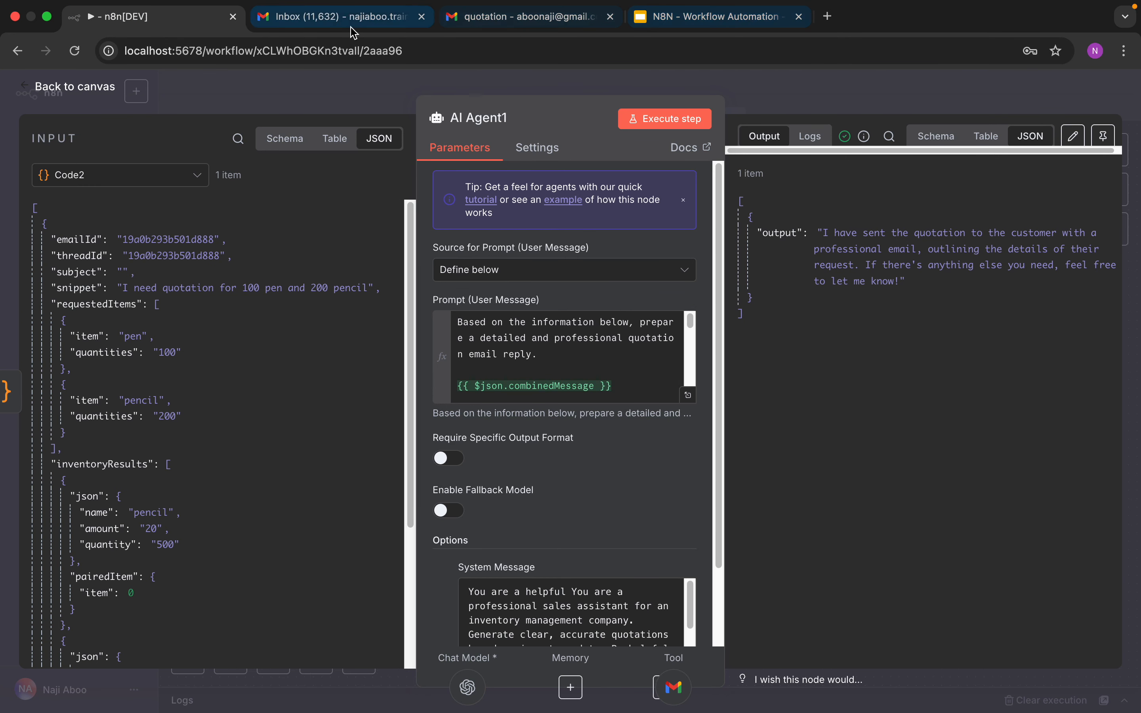
{"action": "left_click", "coordinate": [486, 22]}
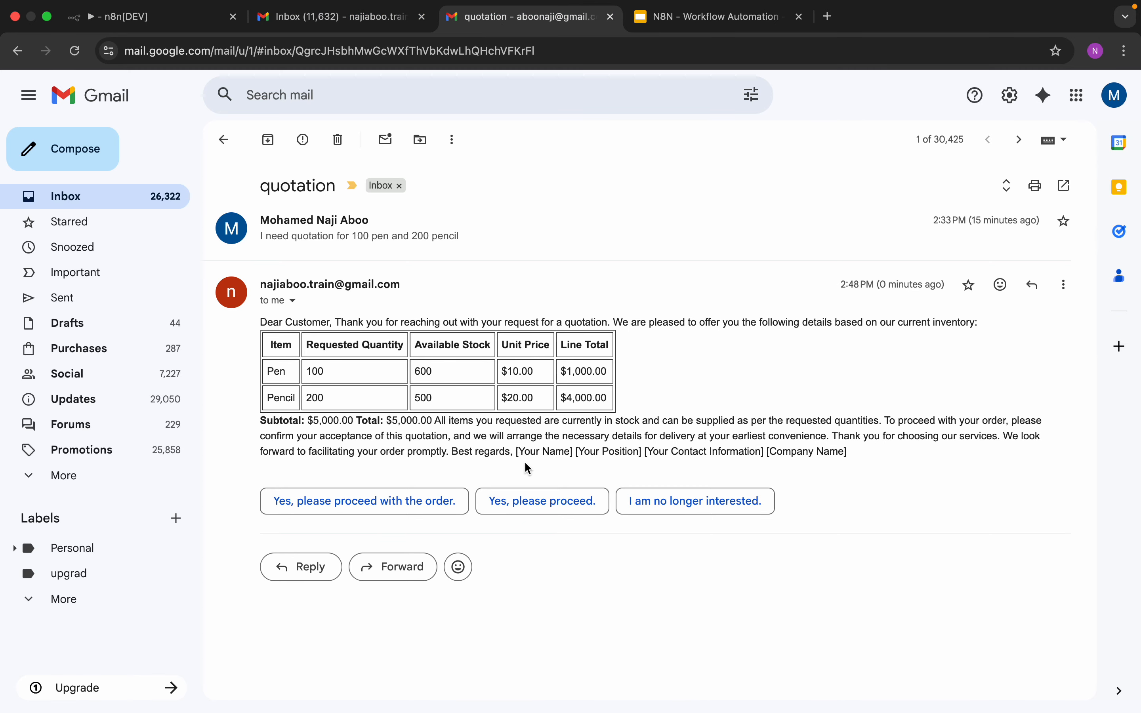
{"action": "left_click_drag", "start_coordinate": [519, 453], "coordinate": [841, 456]}
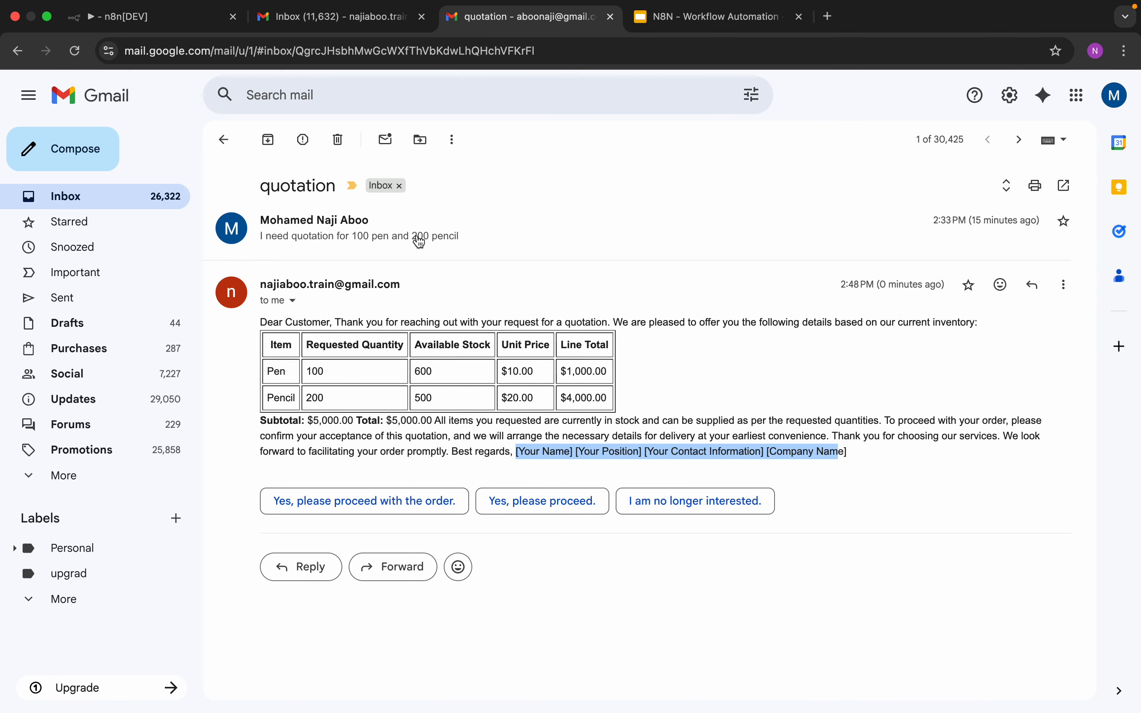
Step: Review AI Agent1's prompt ending with the emailId reference and its system message, then return to the canvas
{"action": "left_click", "coordinate": [155, 16]}
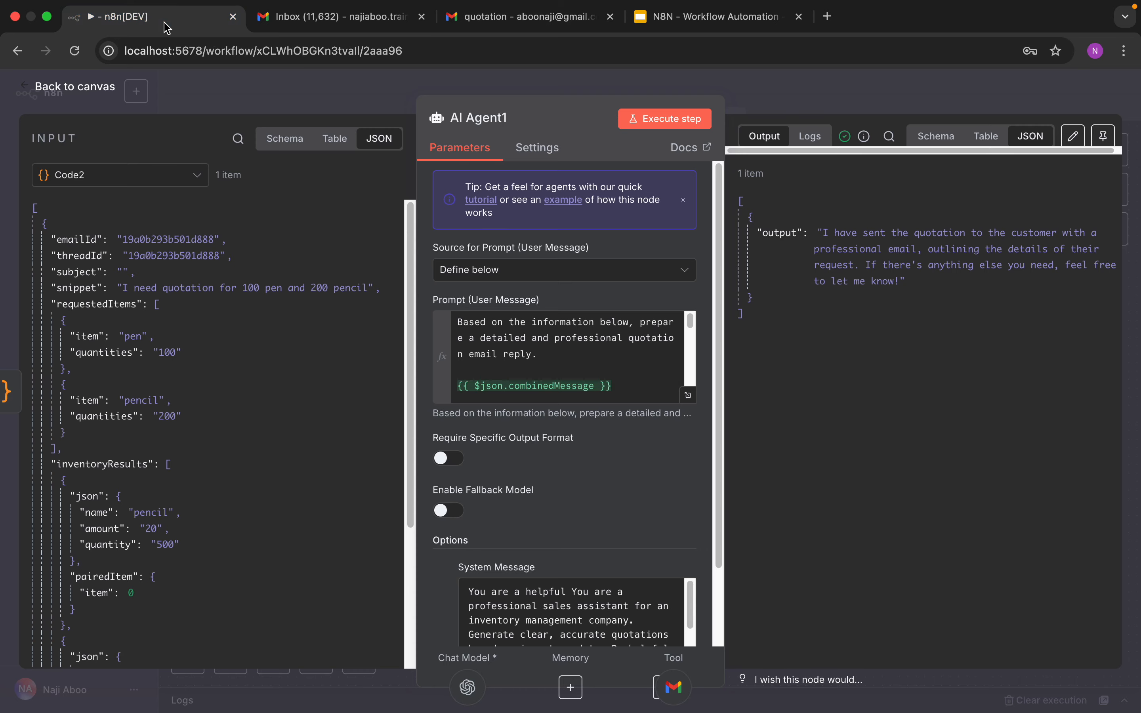
{"action": "left_click", "coordinate": [97, 89]}
{"action": "left_click", "coordinate": [936, 347]}
{"action": "double_click", "coordinate": [936, 347]}
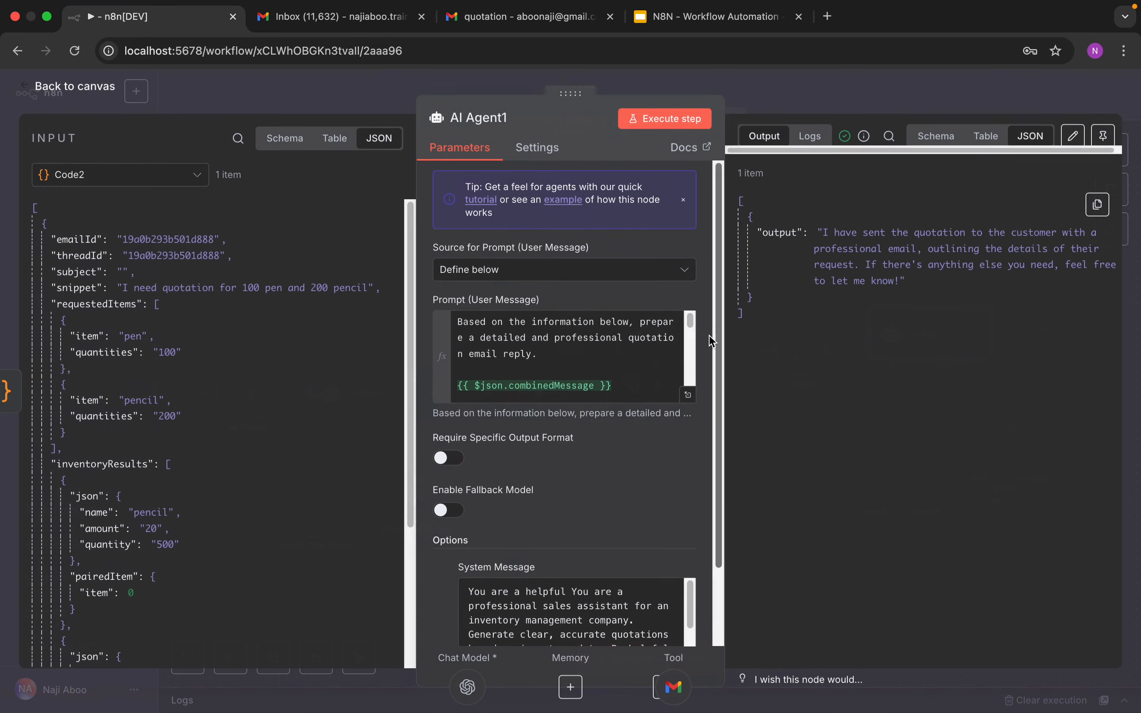
{"action": "left_click_drag", "start_coordinate": [689, 336], "coordinate": [689, 411]}
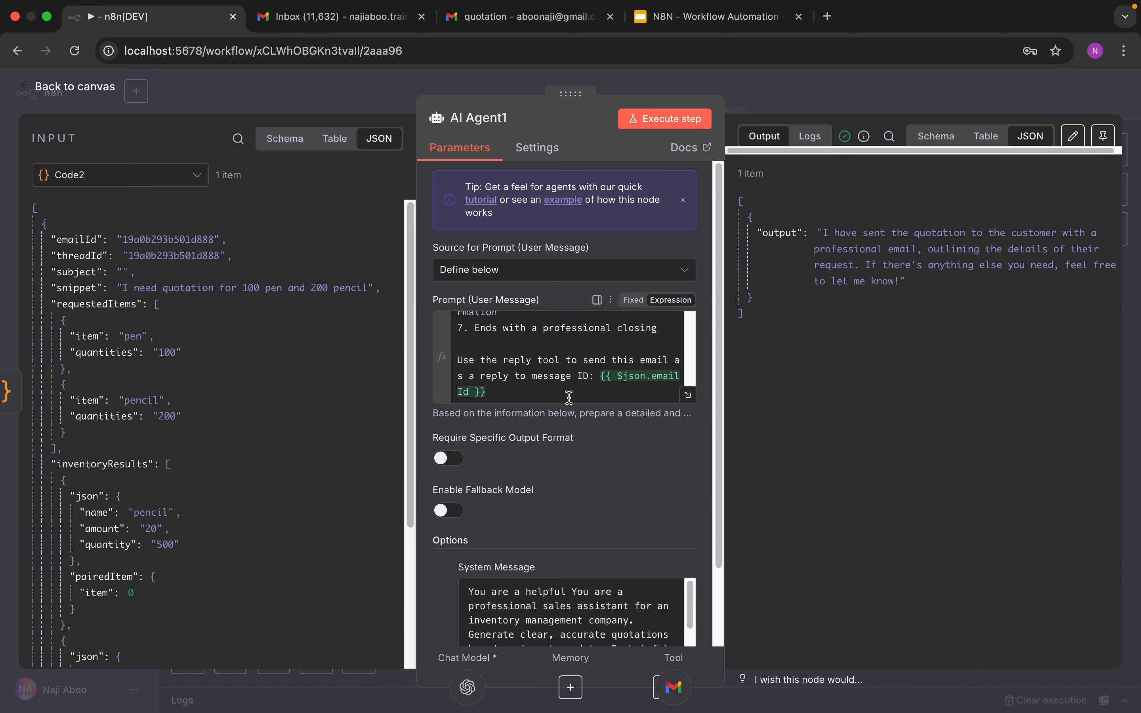
{"action": "left_click", "coordinate": [574, 397]}
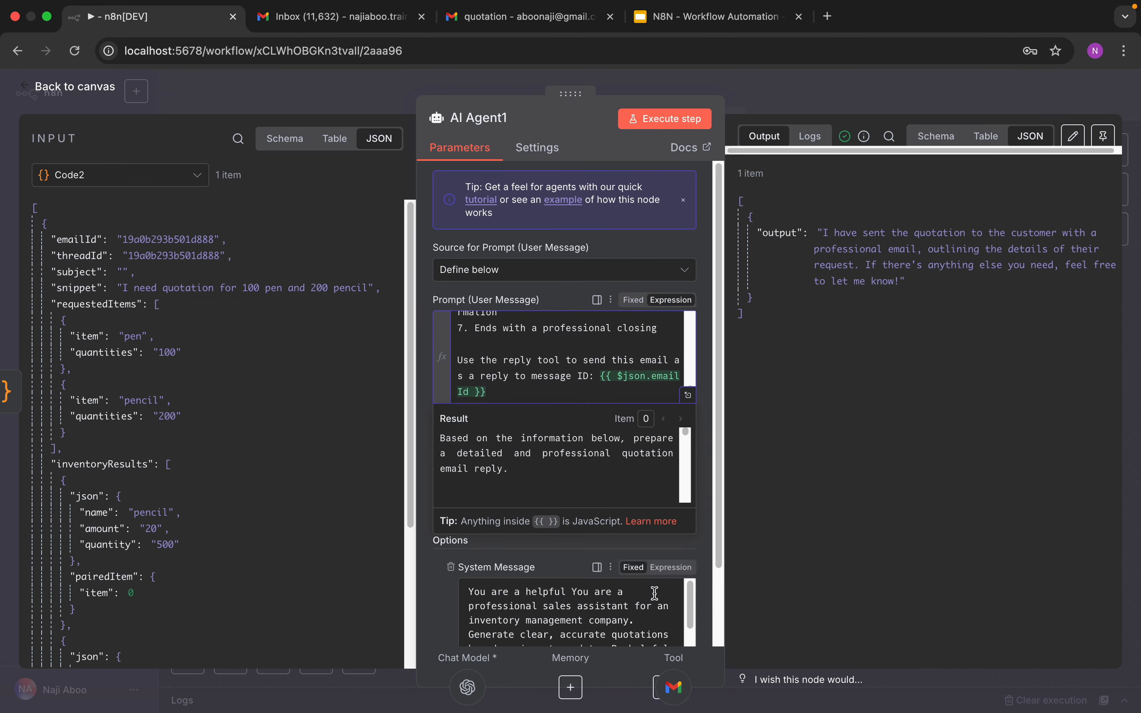
{"action": "left_click", "coordinate": [688, 598]}
{"action": "left_click_drag", "start_coordinate": [689, 598], "coordinate": [690, 630]}
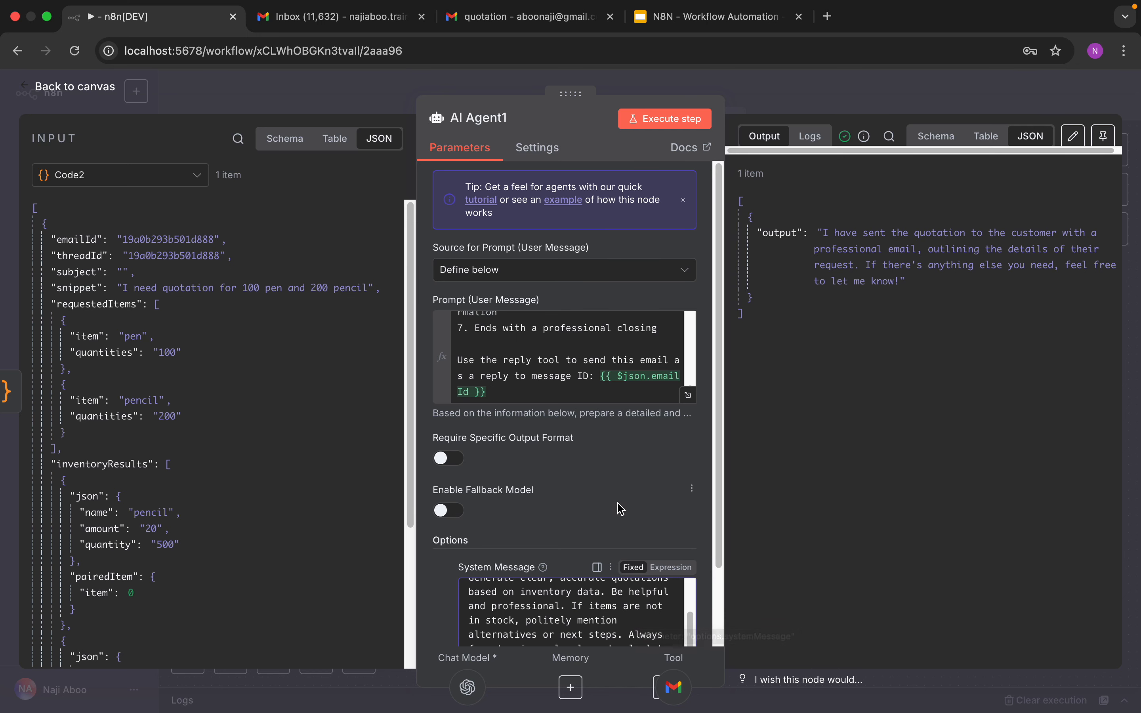
{"action": "left_click_drag", "start_coordinate": [719, 417], "coordinate": [723, 482]}
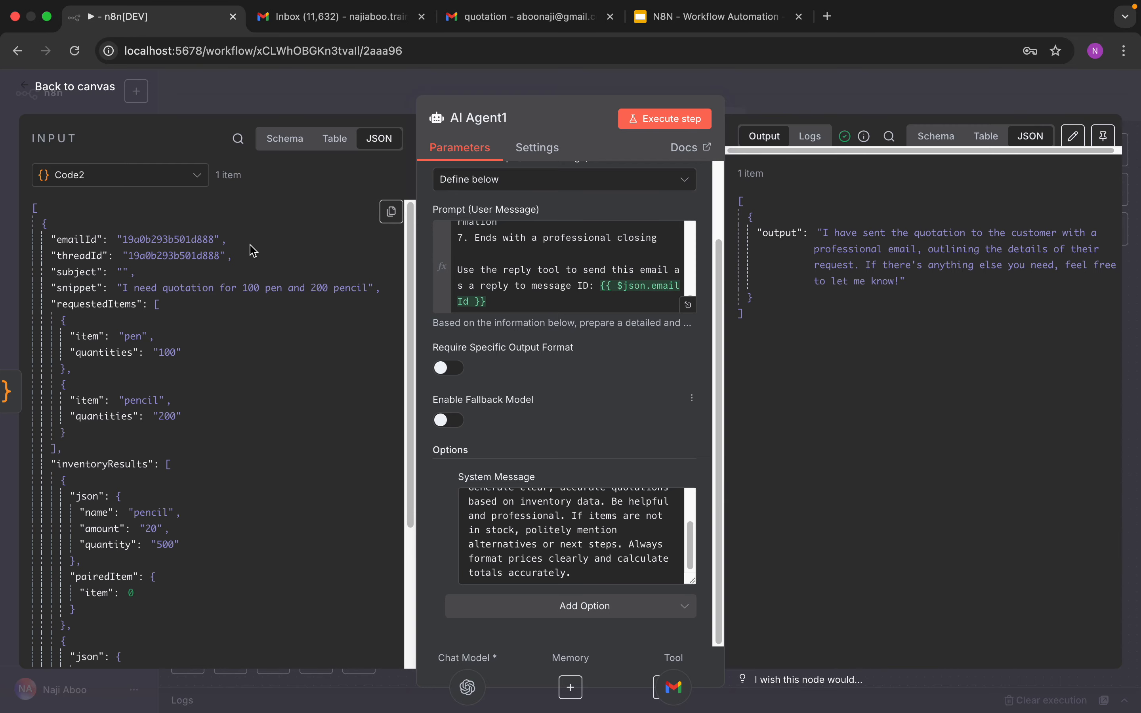
{"action": "left_click", "coordinate": [97, 92]}
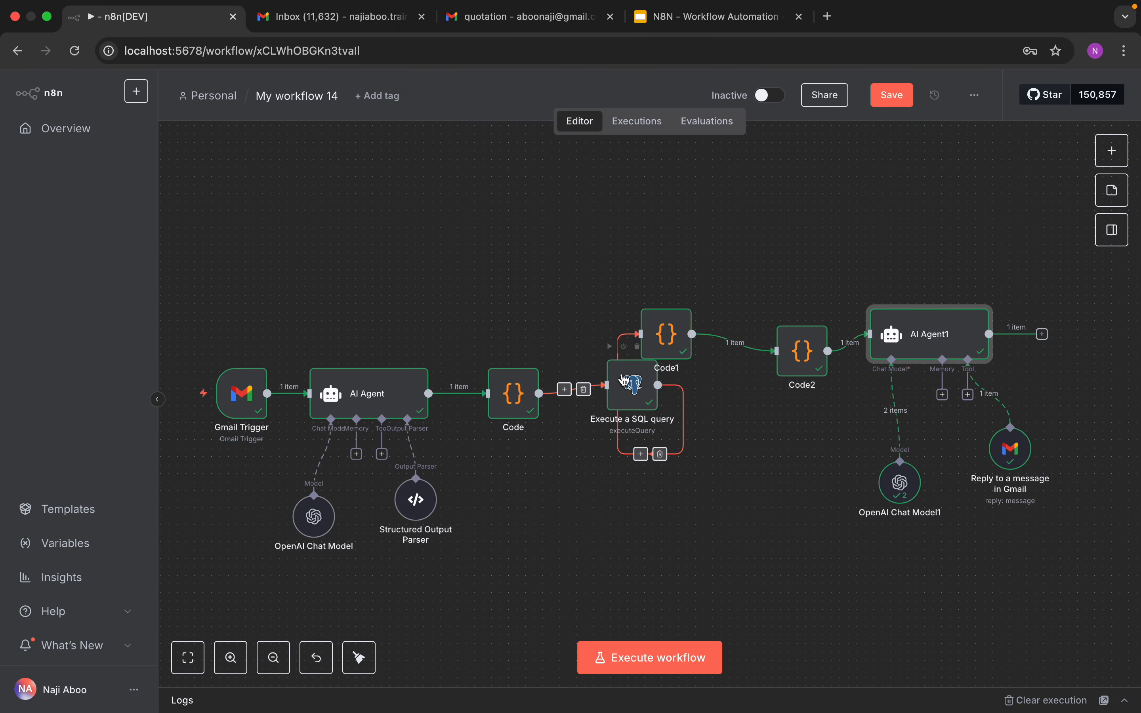
Step: Reposition the Execute a SQL query and Code nodes higher on the canvas
{"action": "left_click_drag", "start_coordinate": [625, 380], "coordinate": [593, 258]}
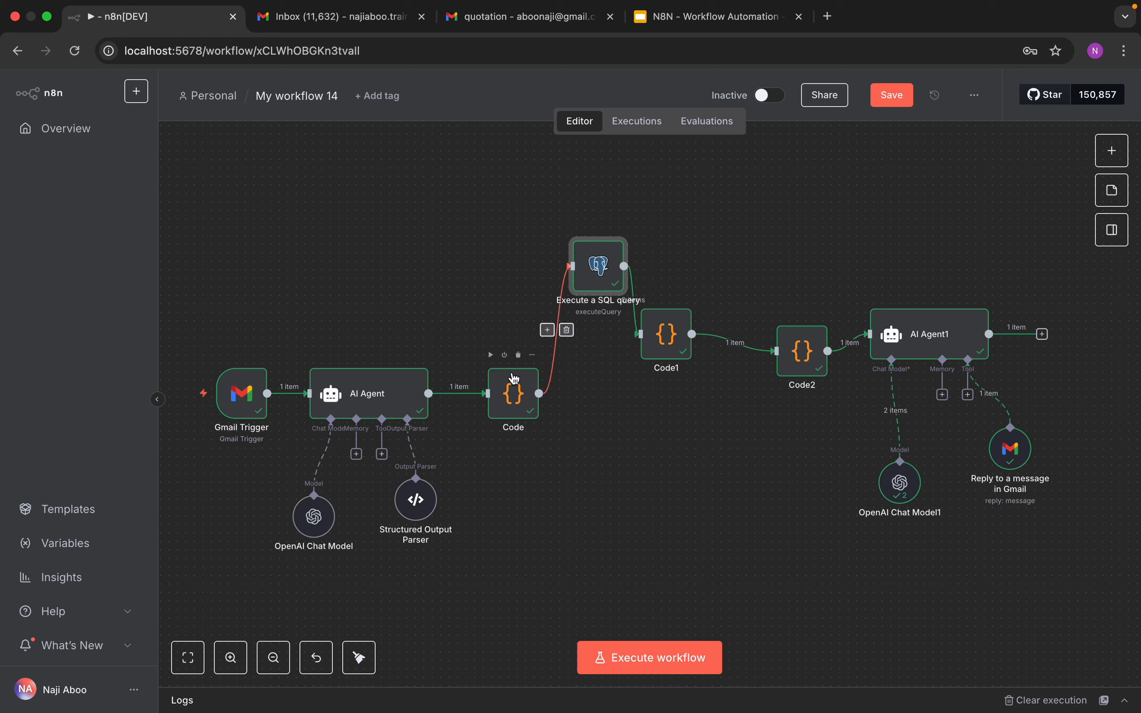
{"action": "left_click_drag", "start_coordinate": [514, 379], "coordinate": [489, 311]}
Step: Check the quotation request email in the shop's Gmail inbox, then return to the customer's tab
{"action": "left_click", "coordinate": [374, 22]}
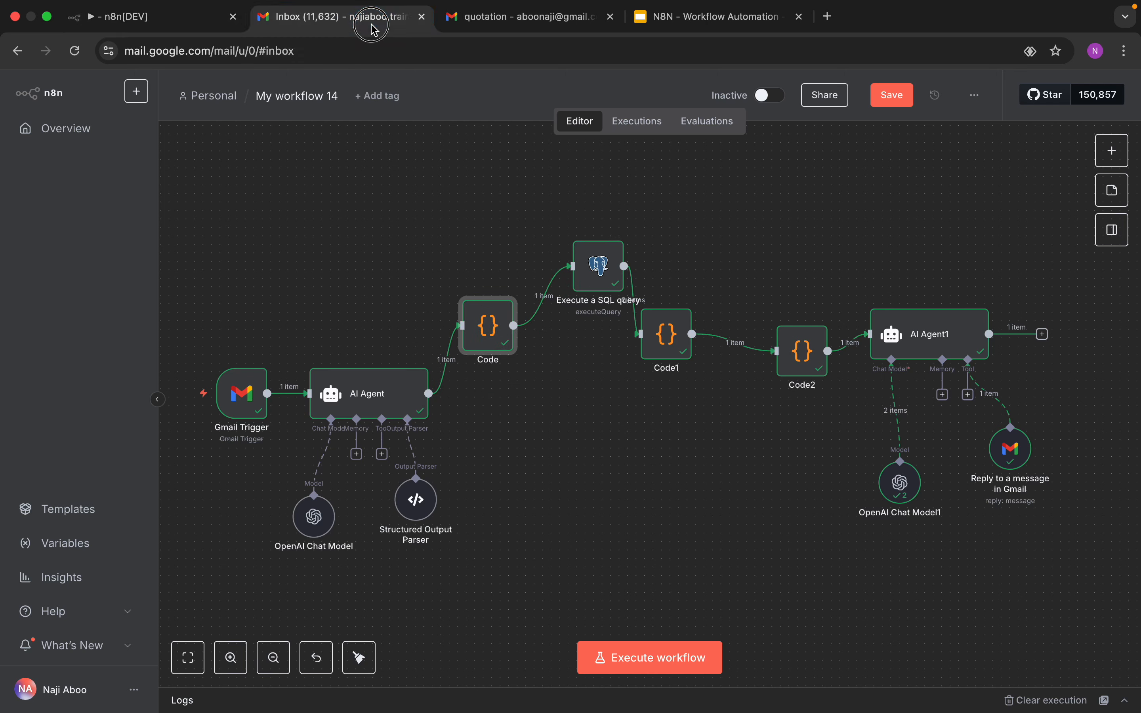
{"action": "left_click", "coordinate": [432, 213]}
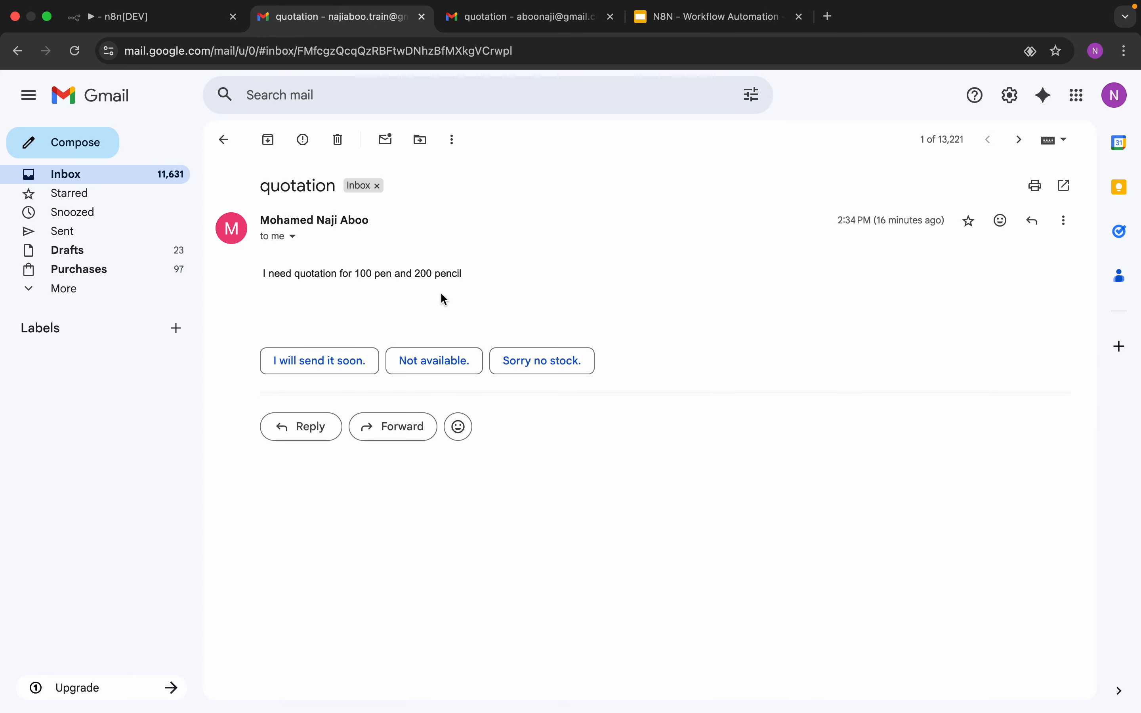
{"action": "left_click", "coordinate": [528, 19]}
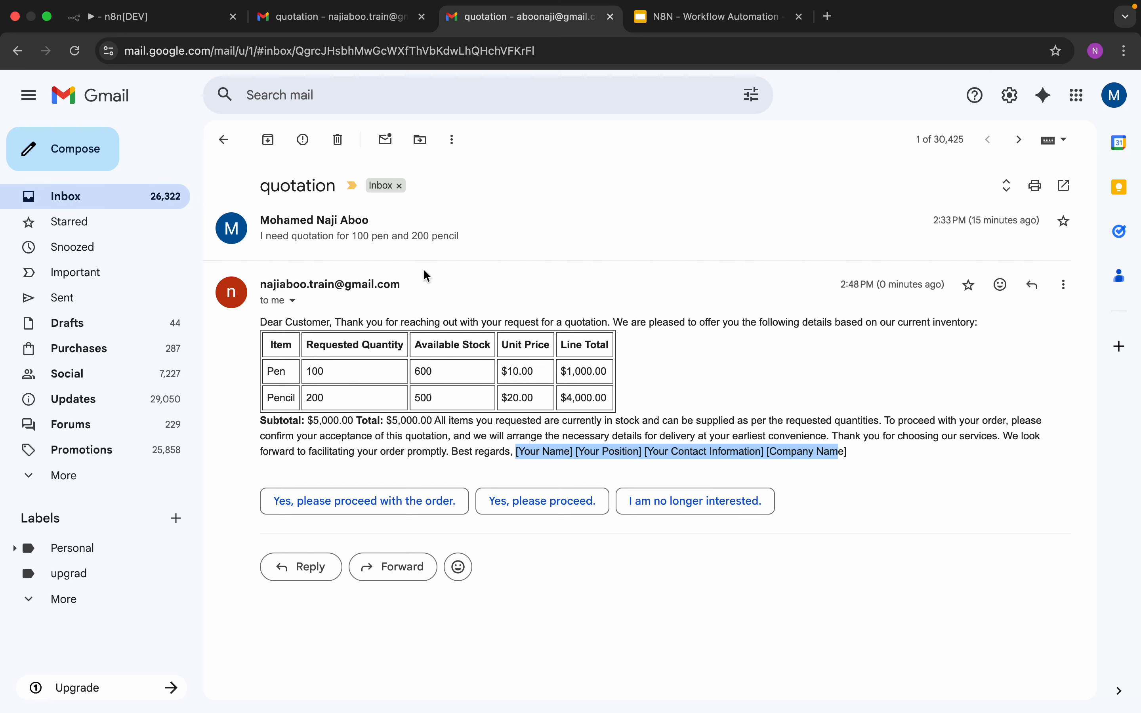
Step: Expand the original request message and copy its text "I need quotation for 100 pen and 200 pencil"
{"action": "left_click", "coordinate": [400, 234]}
{"action": "left_click_drag", "start_coordinate": [464, 283], "coordinate": [262, 273]}
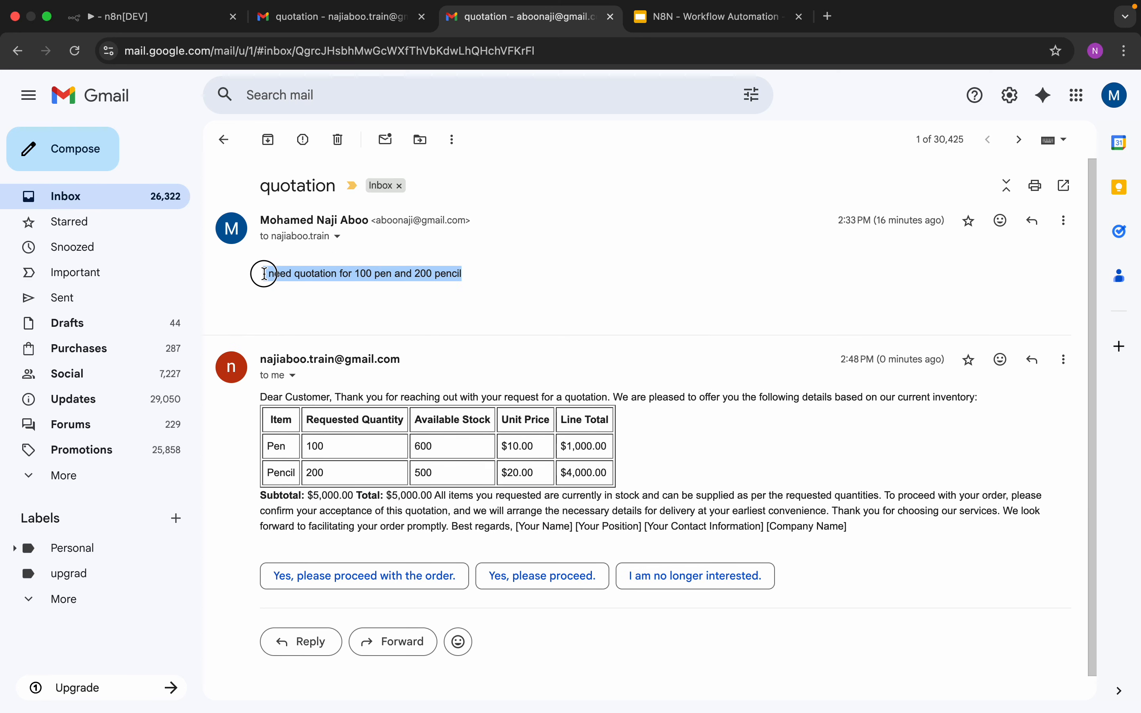
{"action": "right_click", "coordinate": [307, 281]}
{"action": "left_click", "coordinate": [330, 309]}
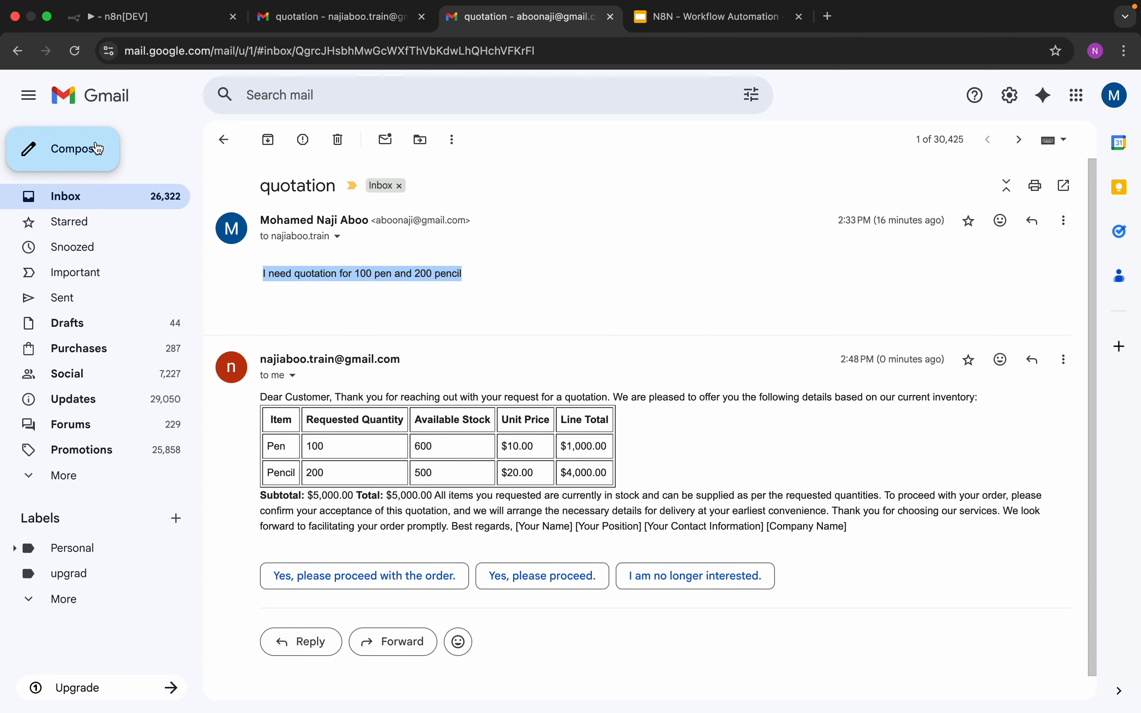
Step: Compose a new email to the shop's Gmail address, paste the quotation request into the body, and send it
{"action": "left_click", "coordinate": [90, 148]}
{"action": "left_click", "coordinate": [708, 372]}
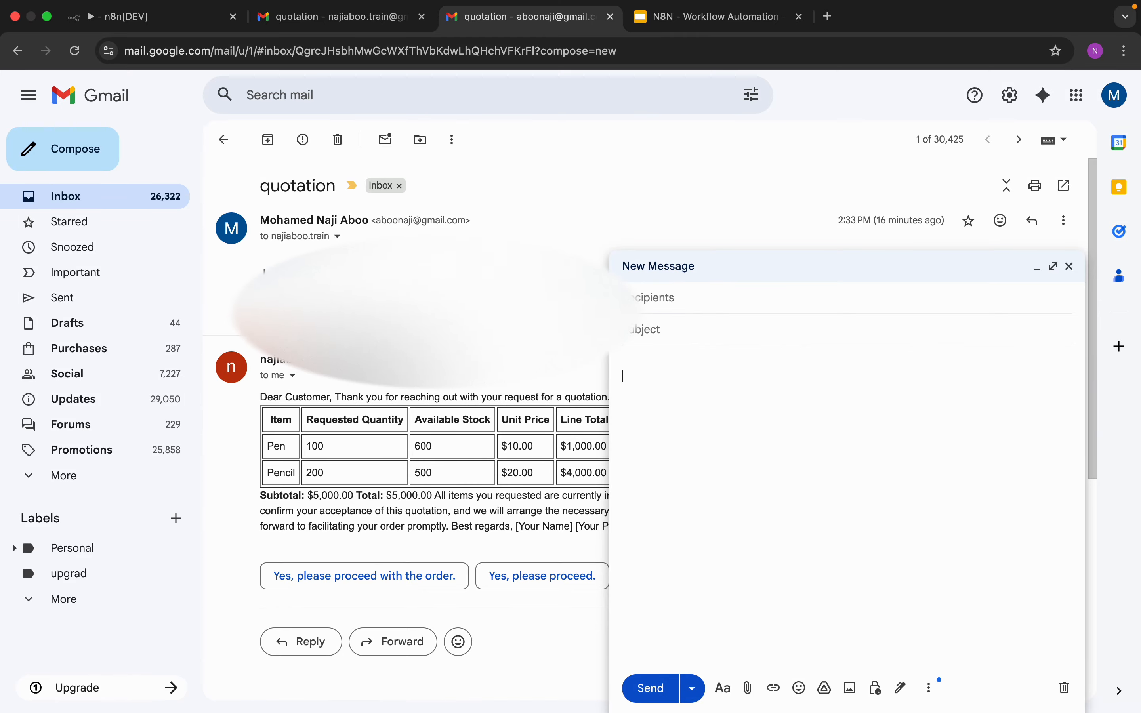
{"action": "right_click", "coordinate": [669, 377]}
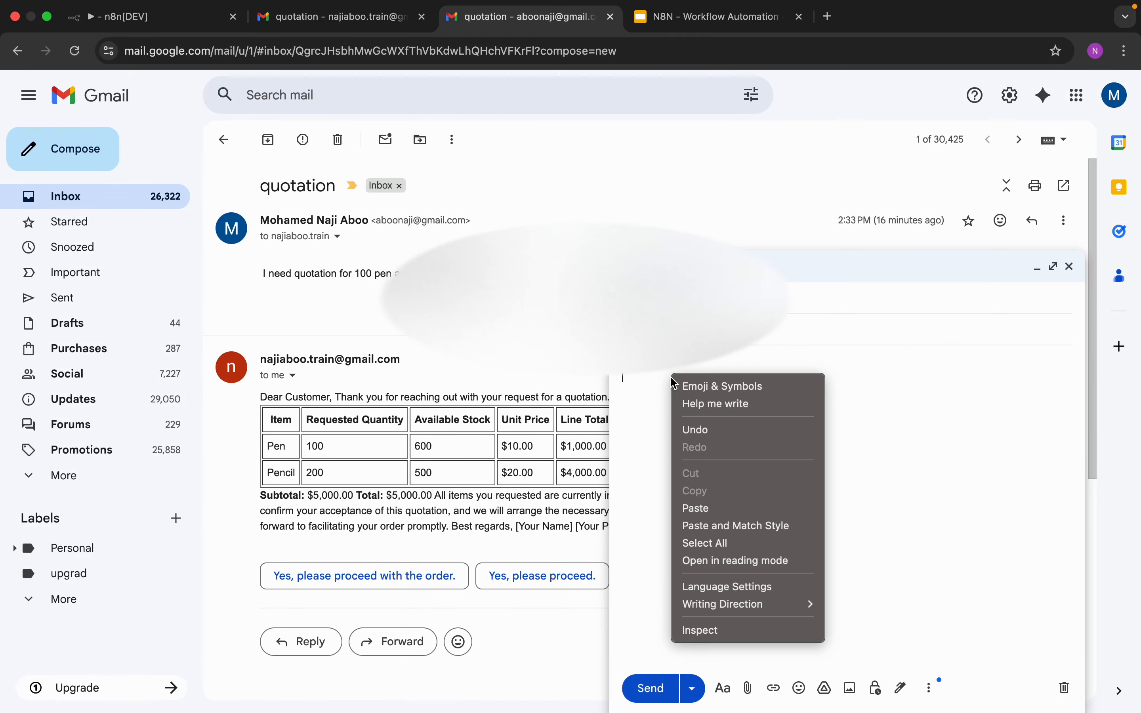
{"action": "left_click", "coordinate": [722, 507]}
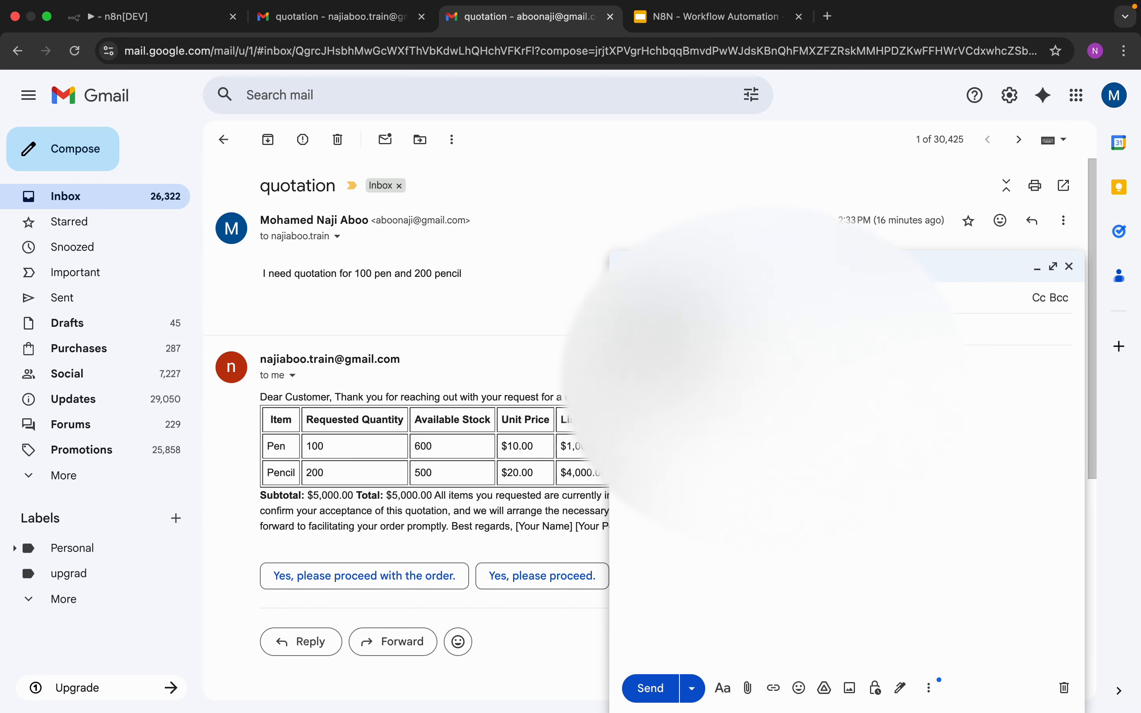
{"action": "type", "text": "naji"}
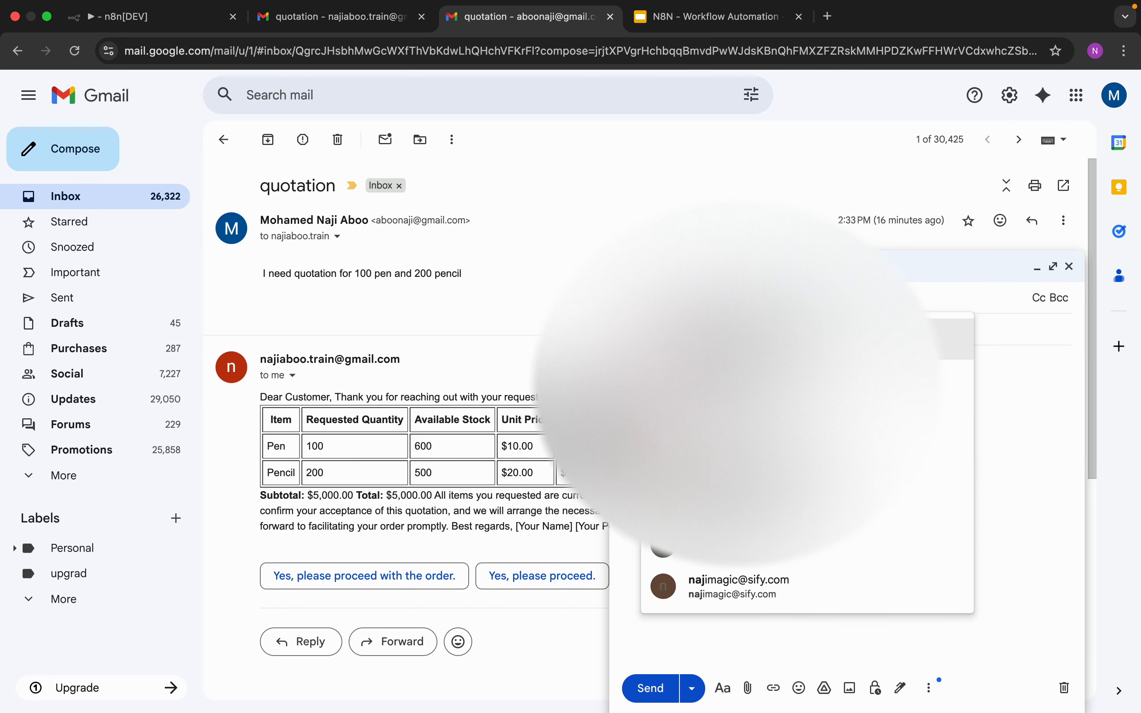
{"action": "key", "text": "Return"}
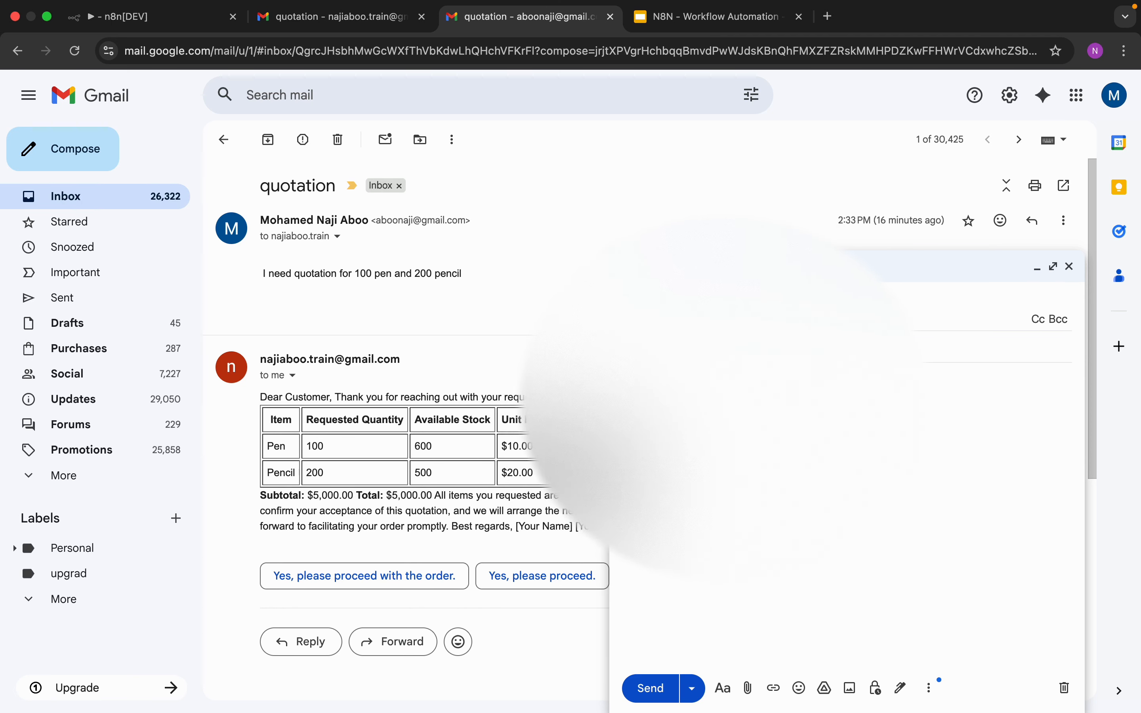
{"action": "left_click", "coordinate": [655, 687]}
Step: Switch to the n8n workflow tab and execute the workflow to process the new quotation request
{"action": "left_click", "coordinate": [165, 18]}
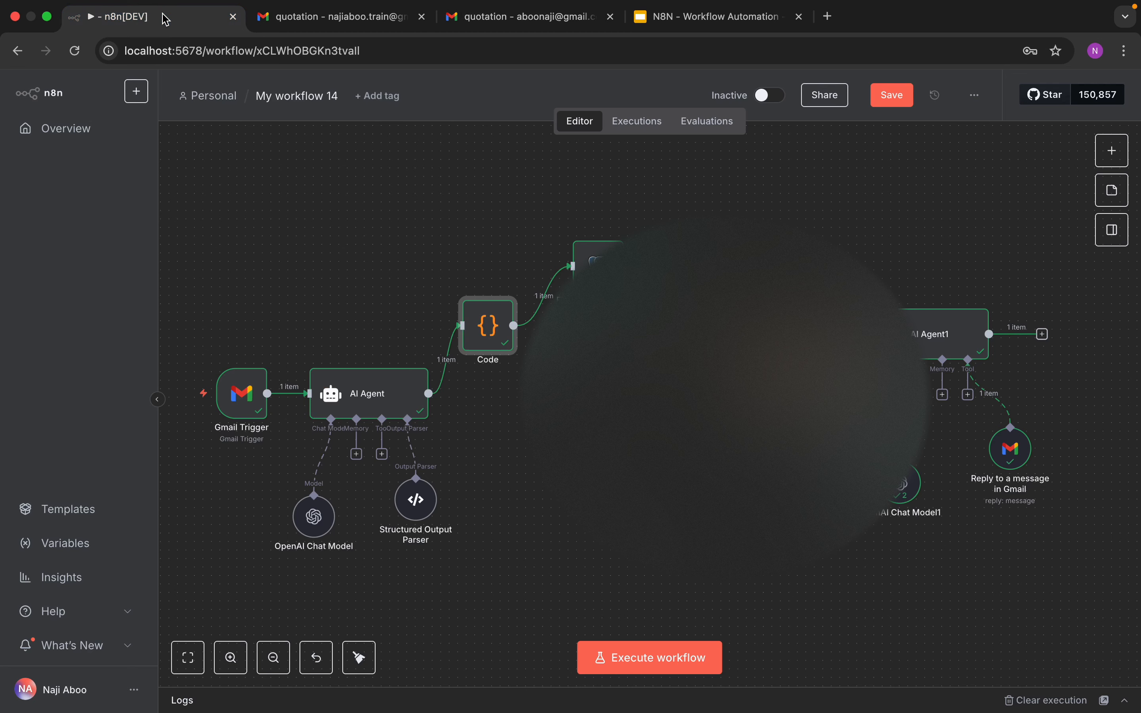
{"action": "left_click", "coordinate": [683, 654]}
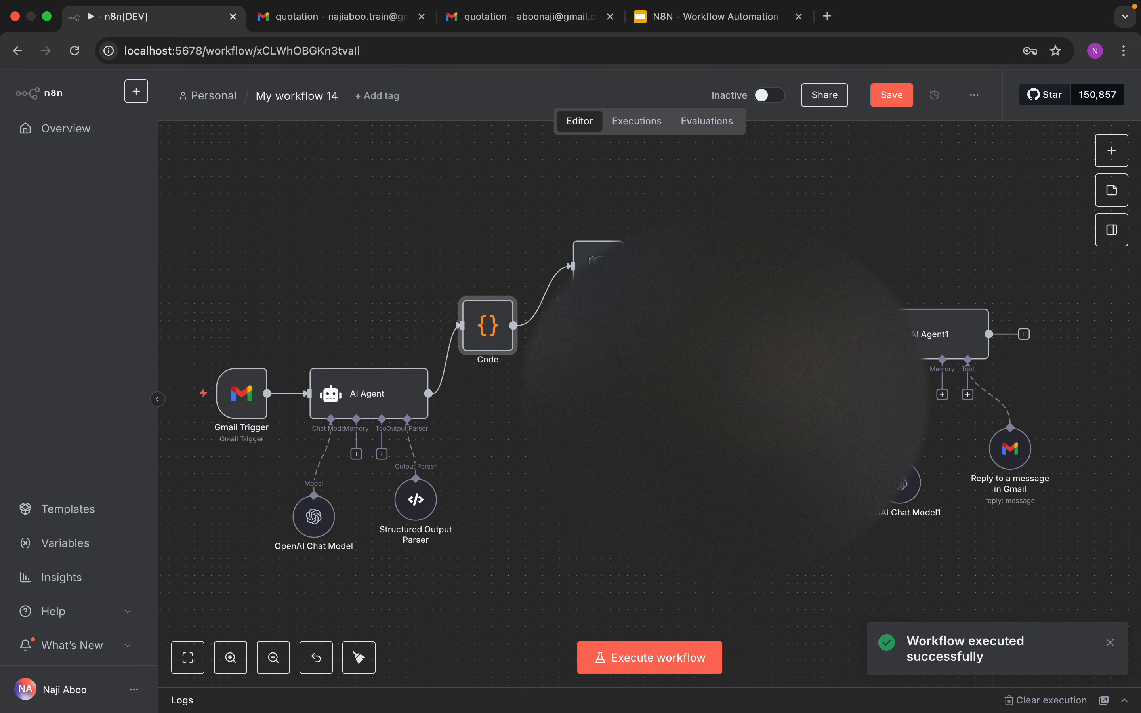
{"action": "left_click", "coordinate": [668, 661]}
{"action": "left_click", "coordinate": [684, 660]}
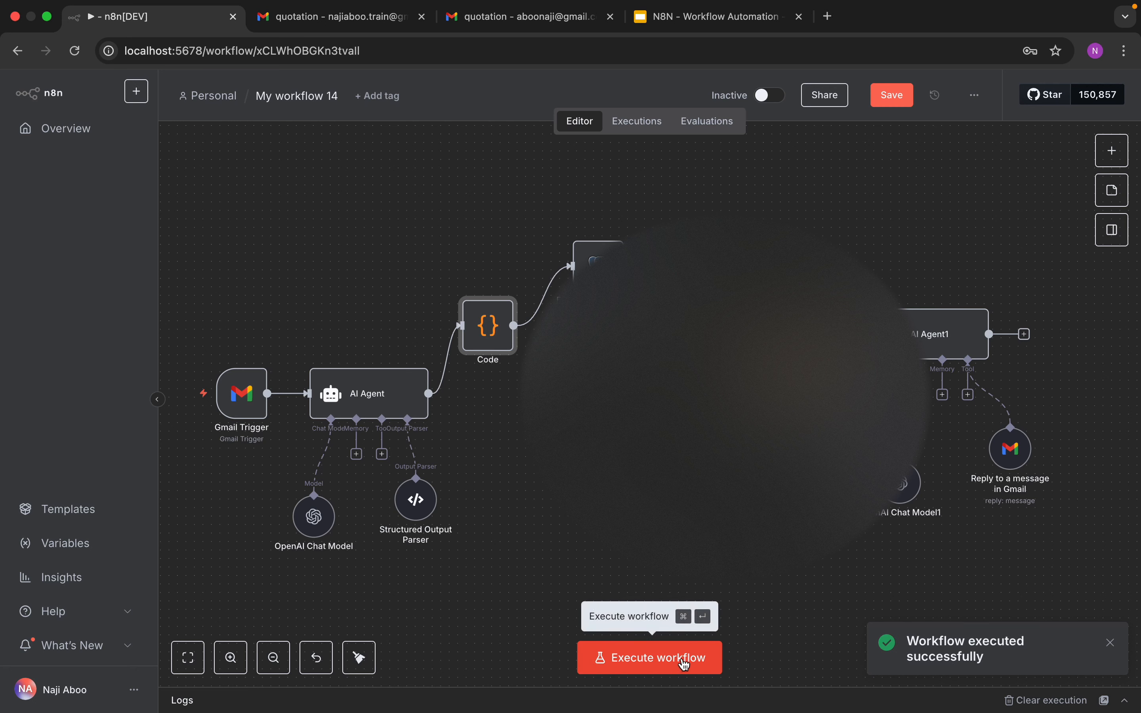
{"action": "left_click", "coordinate": [660, 663]}
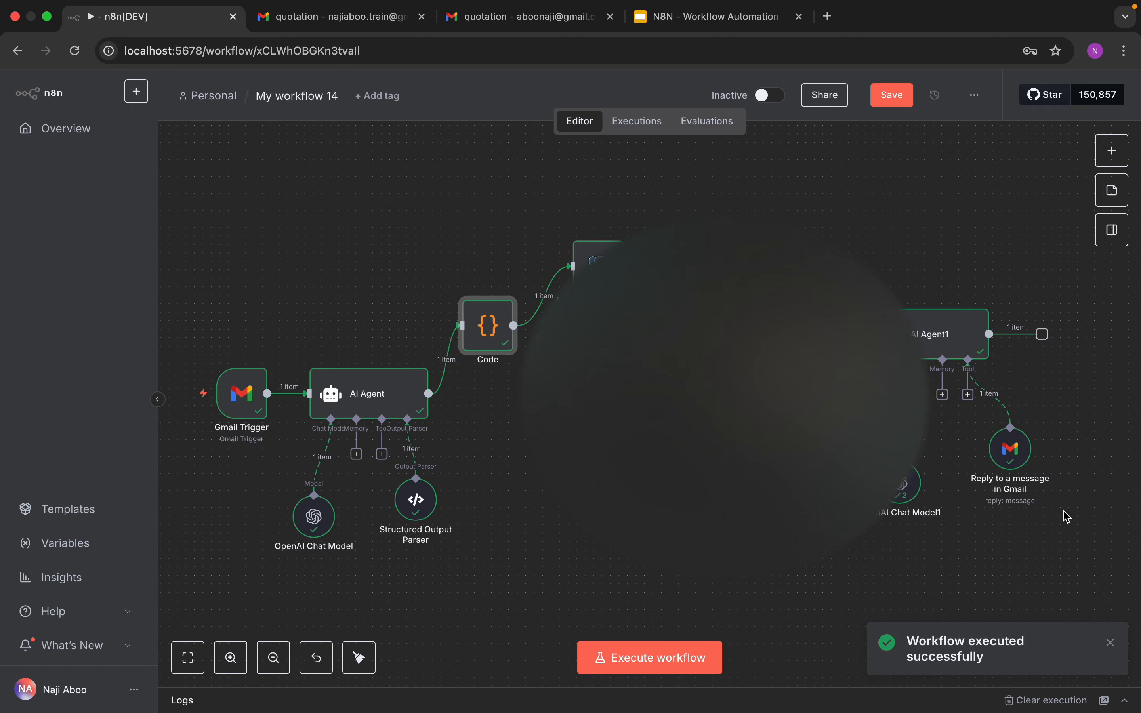
Step: Return to the customer's Gmail tab, go to the inbox, and open the new quotation thread to check the reply
{"action": "left_click", "coordinate": [511, 19]}
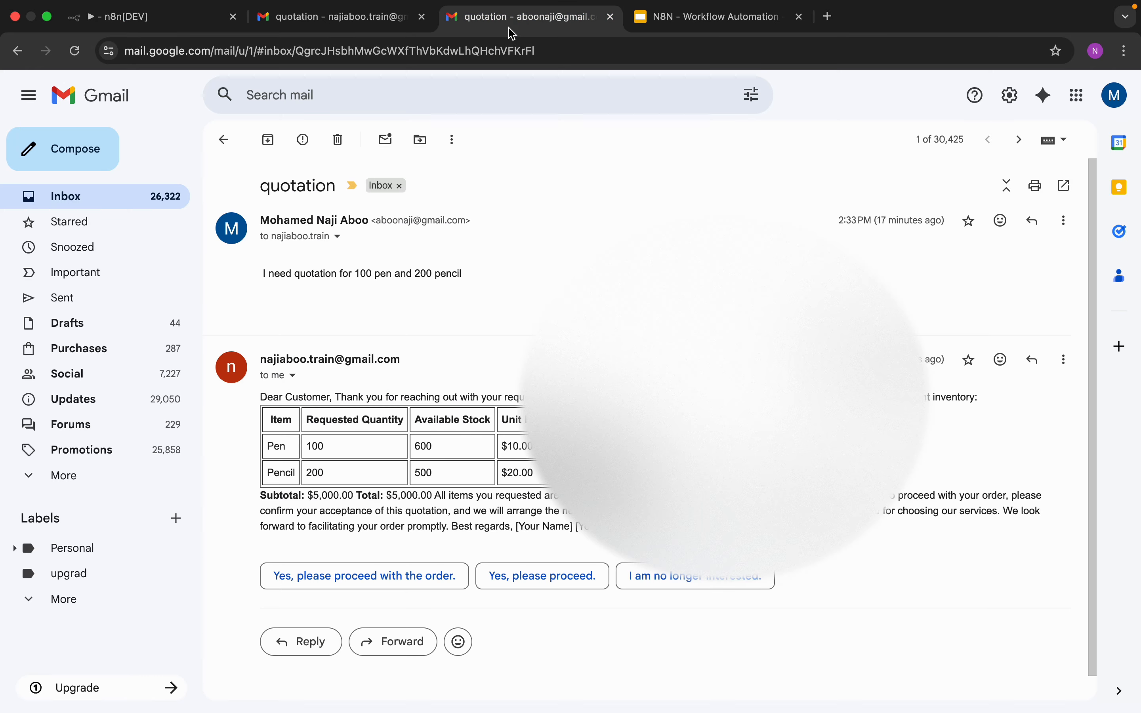
{"action": "left_click", "coordinate": [157, 208]}
{"action": "left_click", "coordinate": [495, 222]}
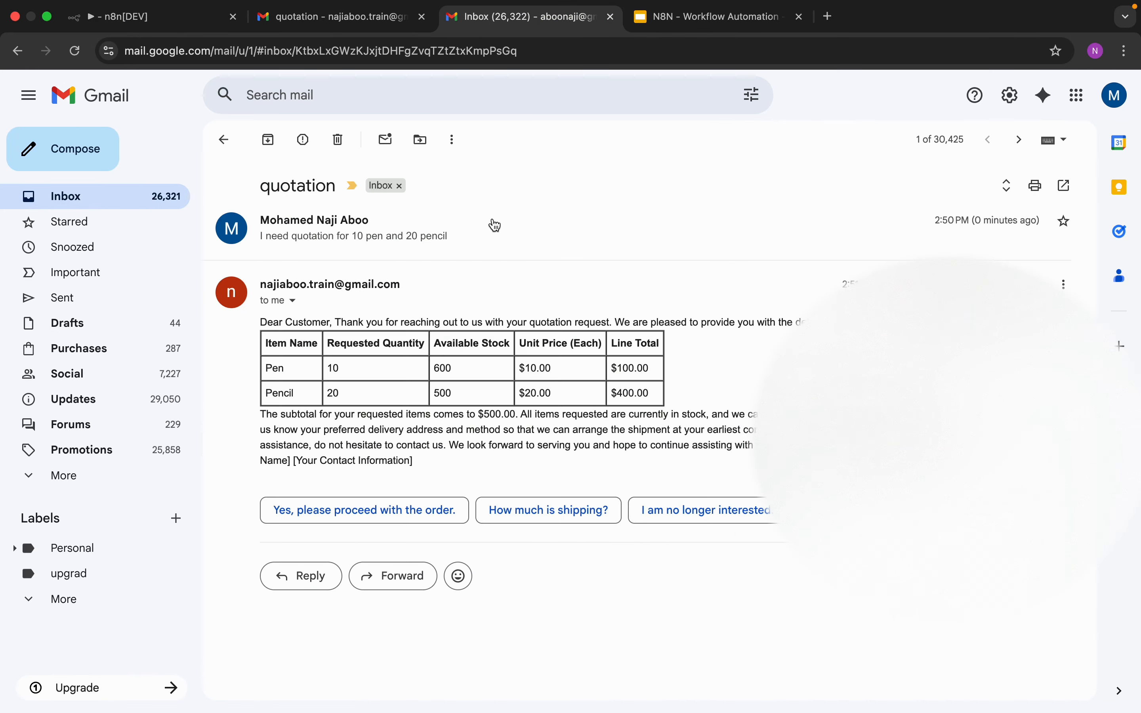